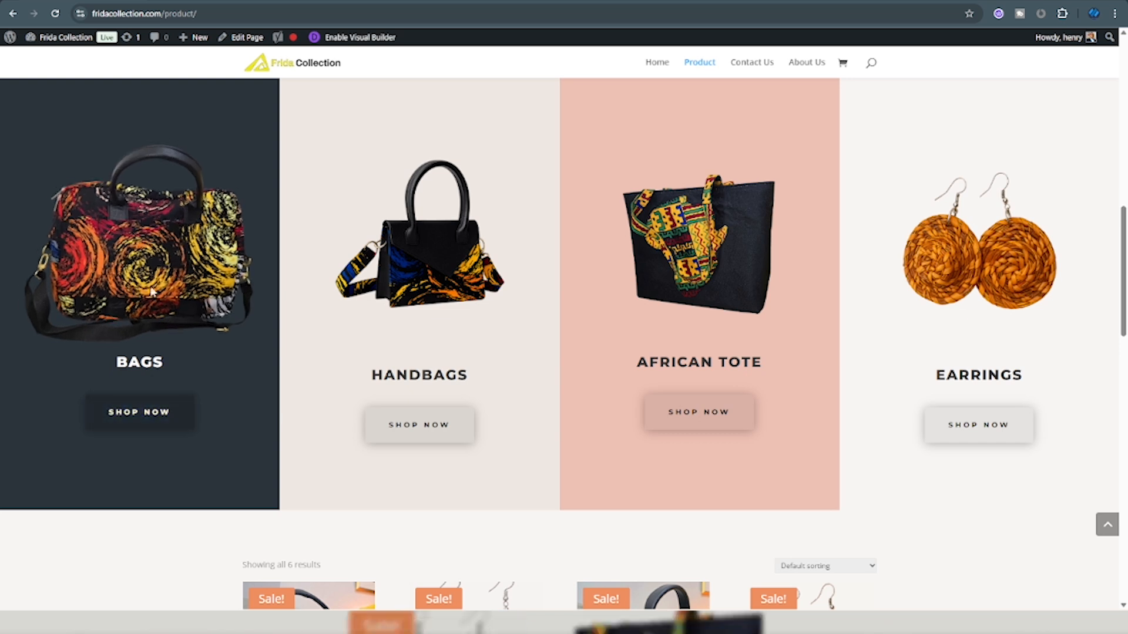
Log in at the site's /wp-admin page with the saved login and Remember Me ticked.
scroll(289, 483, down, 3)
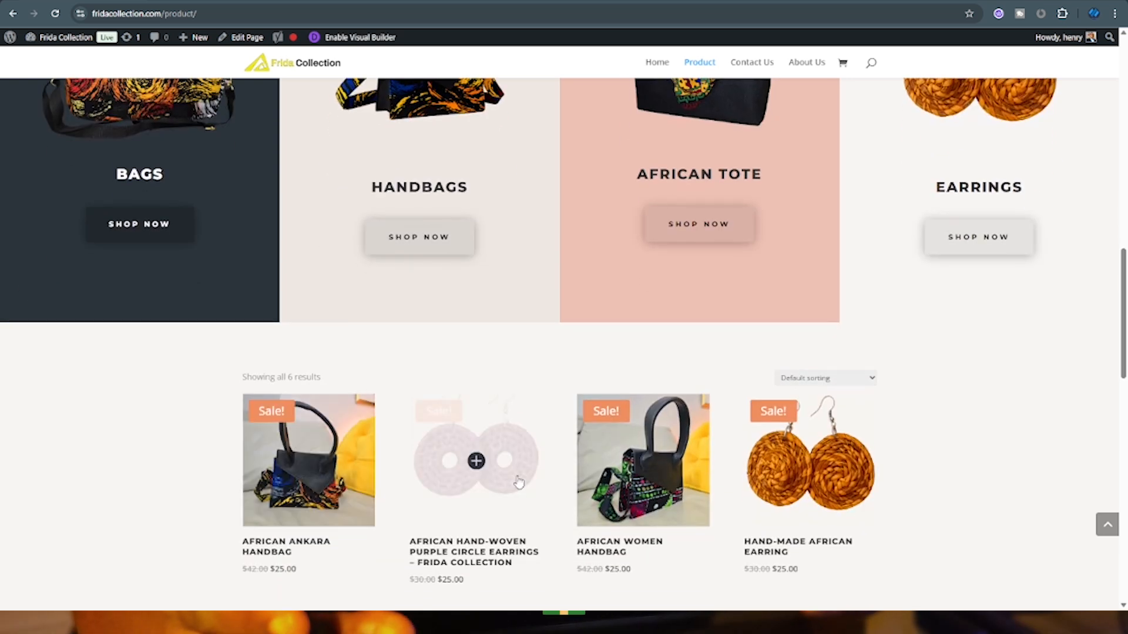
scroll(742, 448, down, 3)
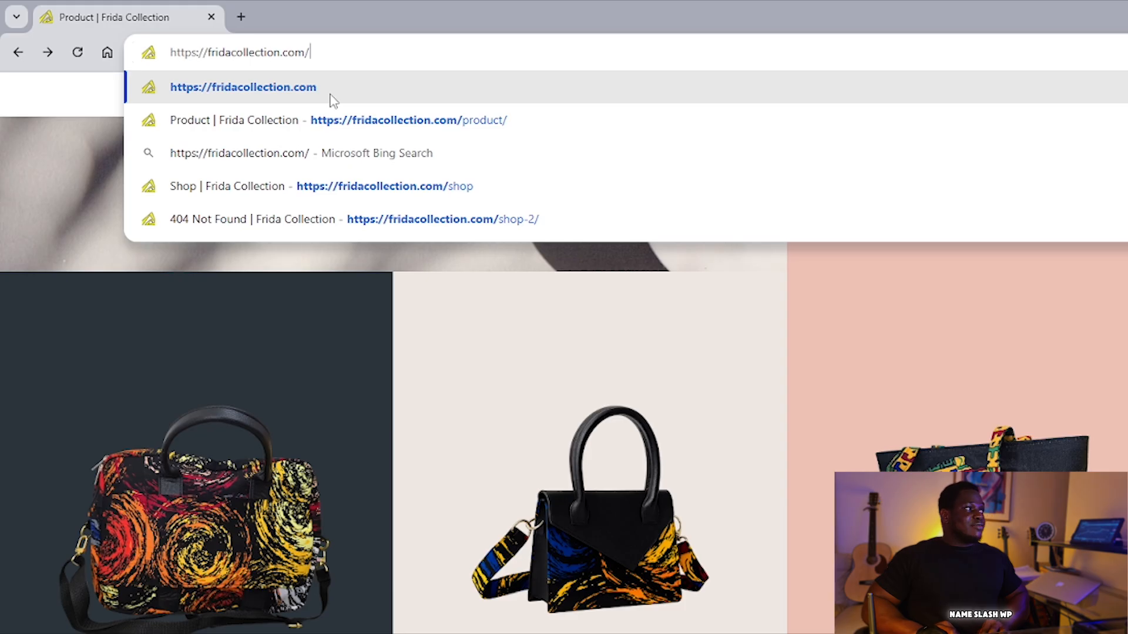
text(wp-)
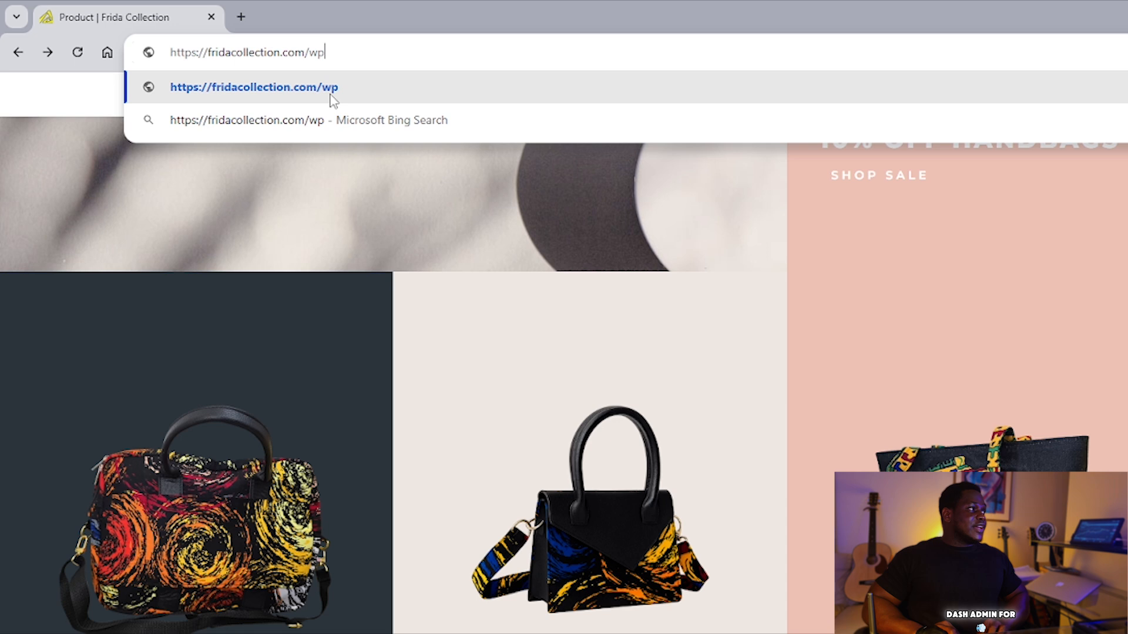
text(admin)
key(Return)
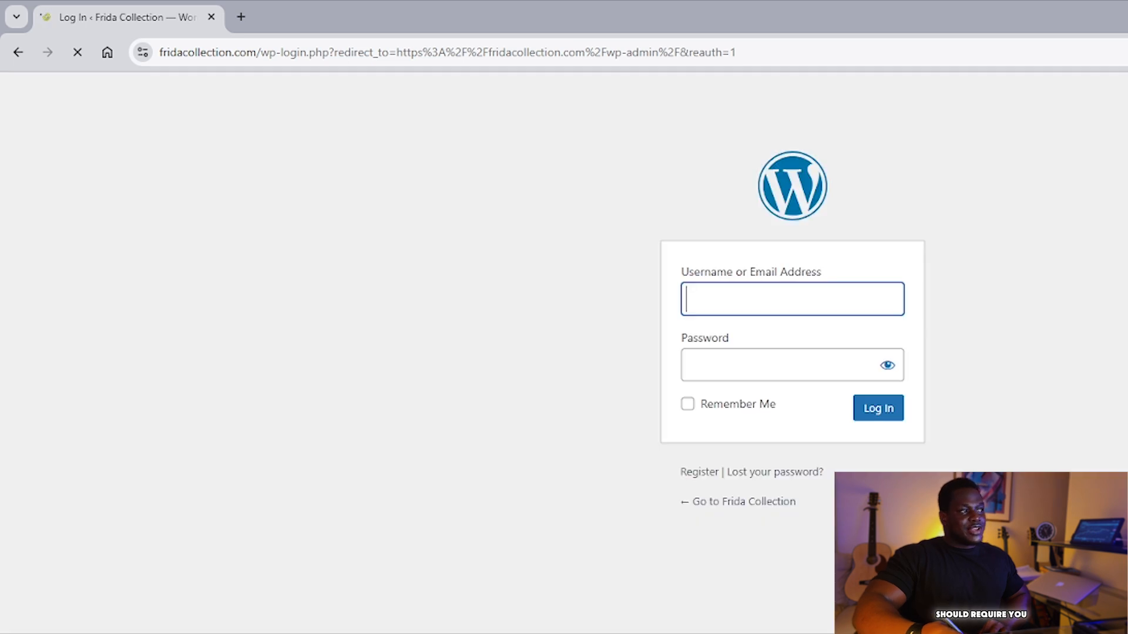
click(728, 307)
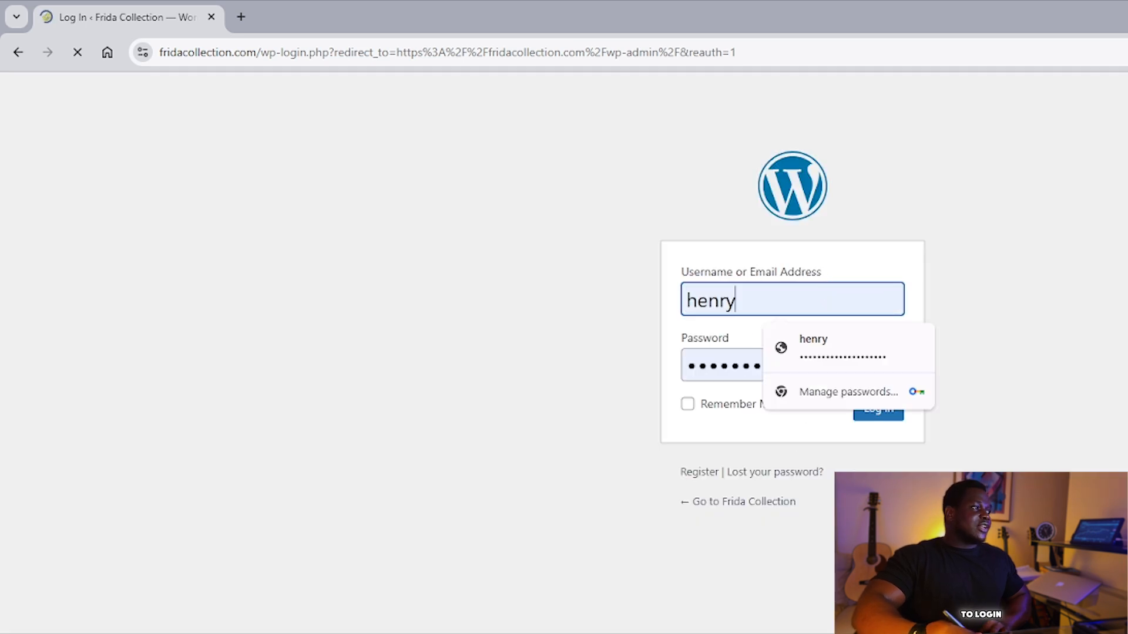
click(831, 507)
click(728, 408)
click(880, 413)
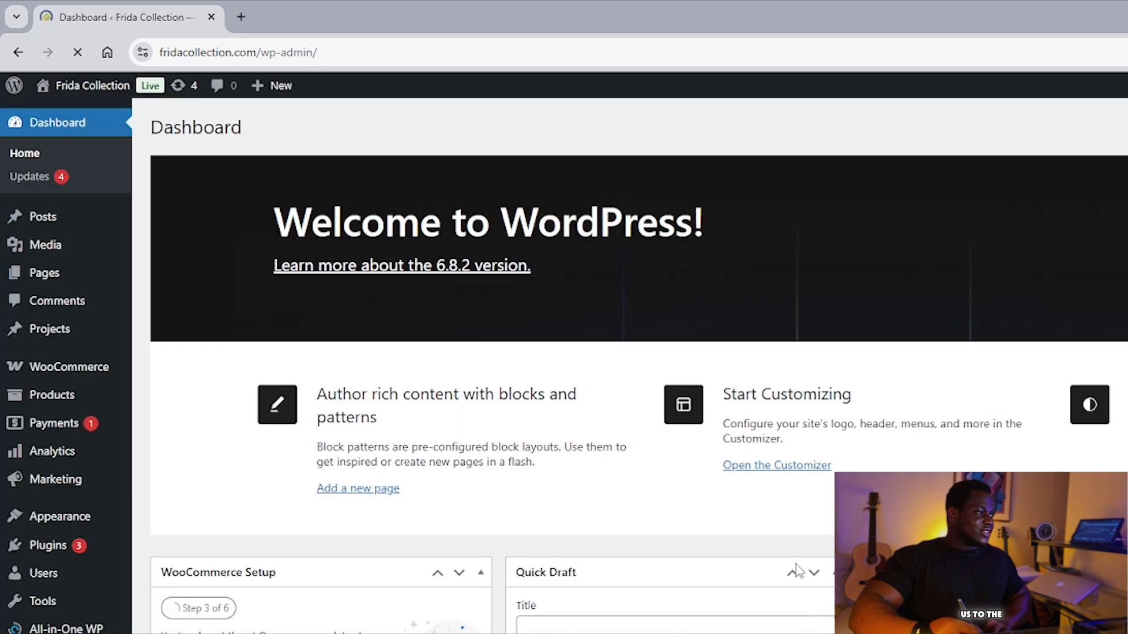
Open the WooCommerce Products list from the admin sidebar.
scroll(824, 513, down, 7)
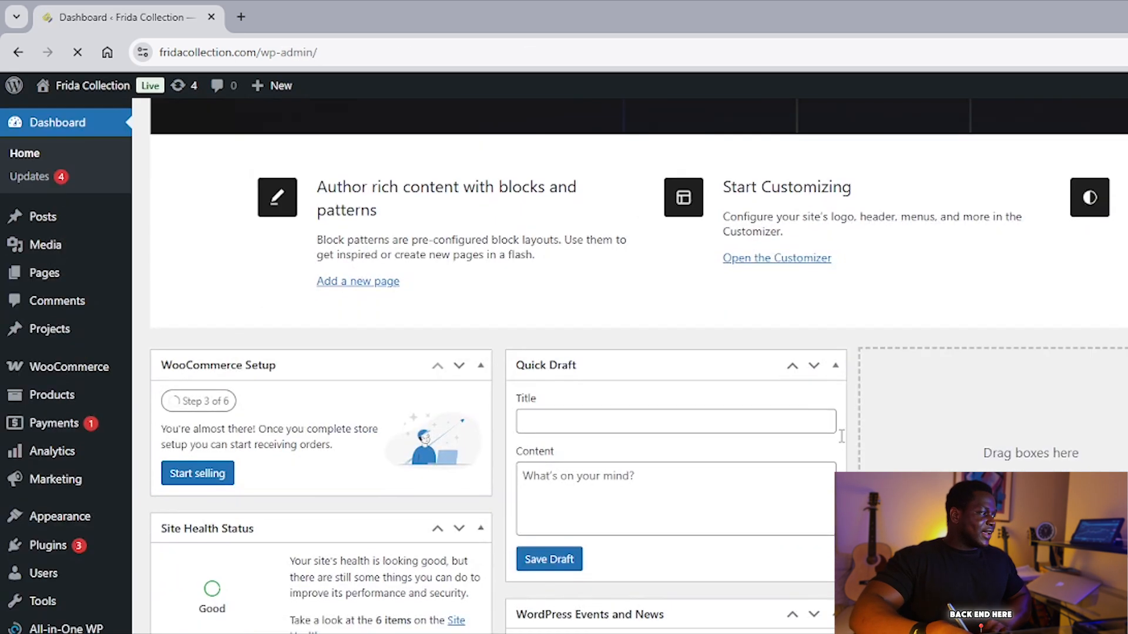
scroll(824, 513, up, 7)
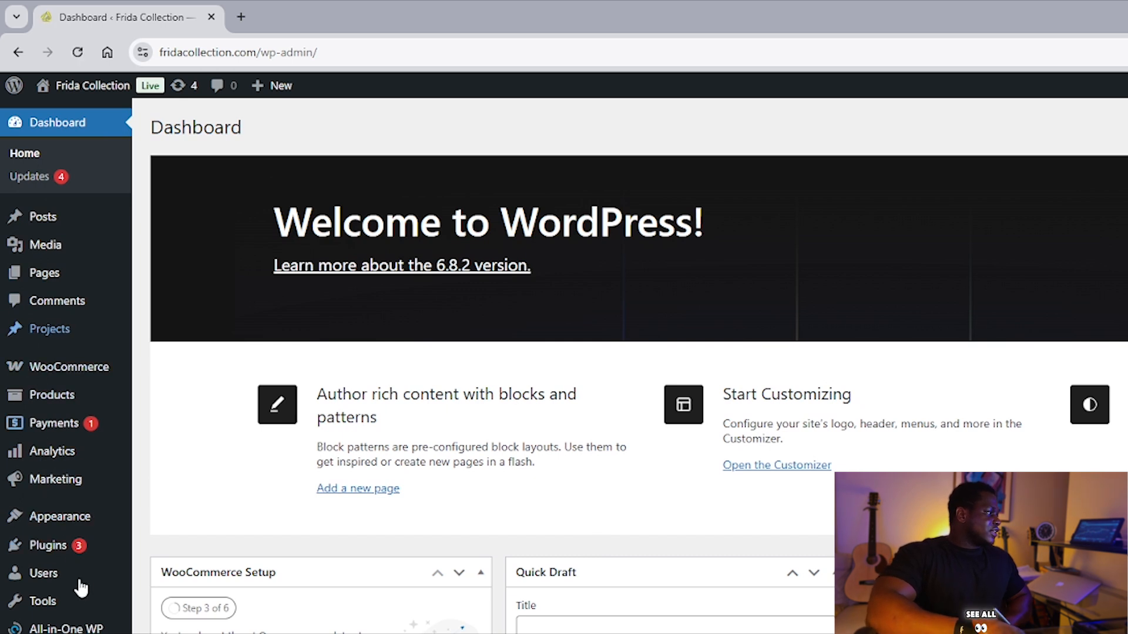
scroll(42, 545, down, 1)
mouse_move(42, 545)
scroll(43, 545, up, 1)
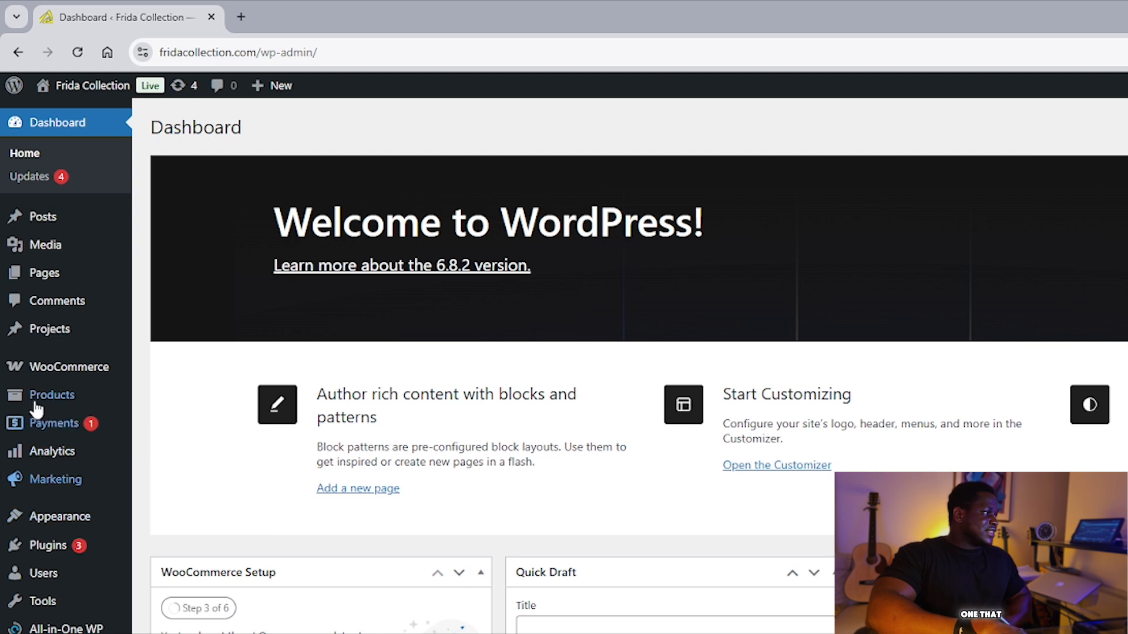
mouse_move(35, 404)
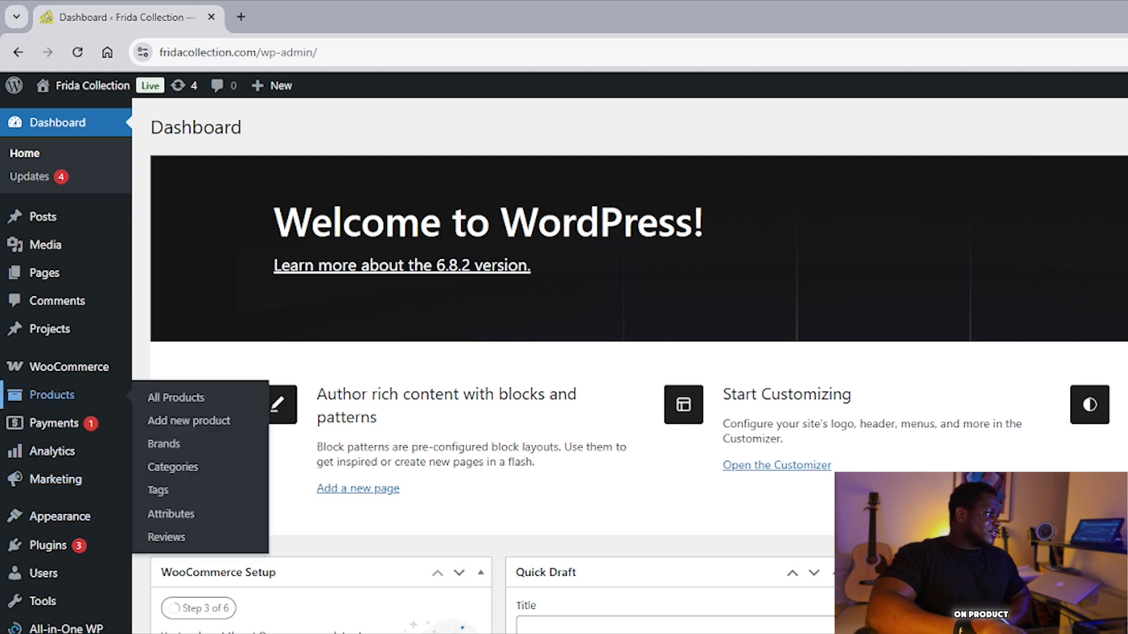
click(52, 395)
Open Handcrafted Blue Spiral Earrings in a new browser tab.
scroll(828, 520, down, 3)
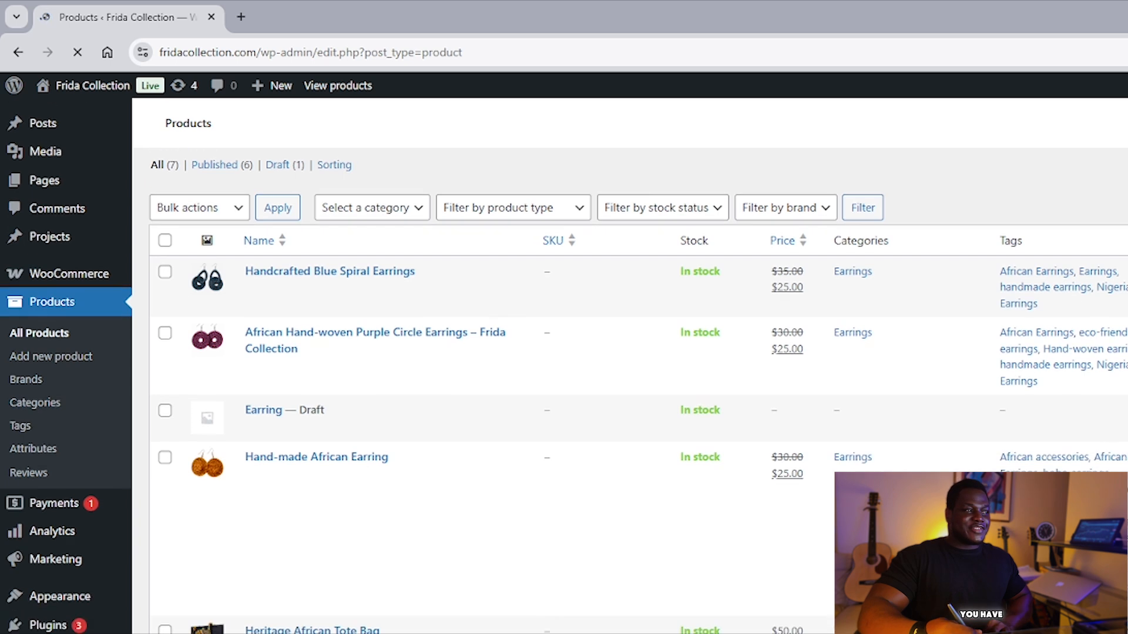
scroll(813, 446, down, 3)
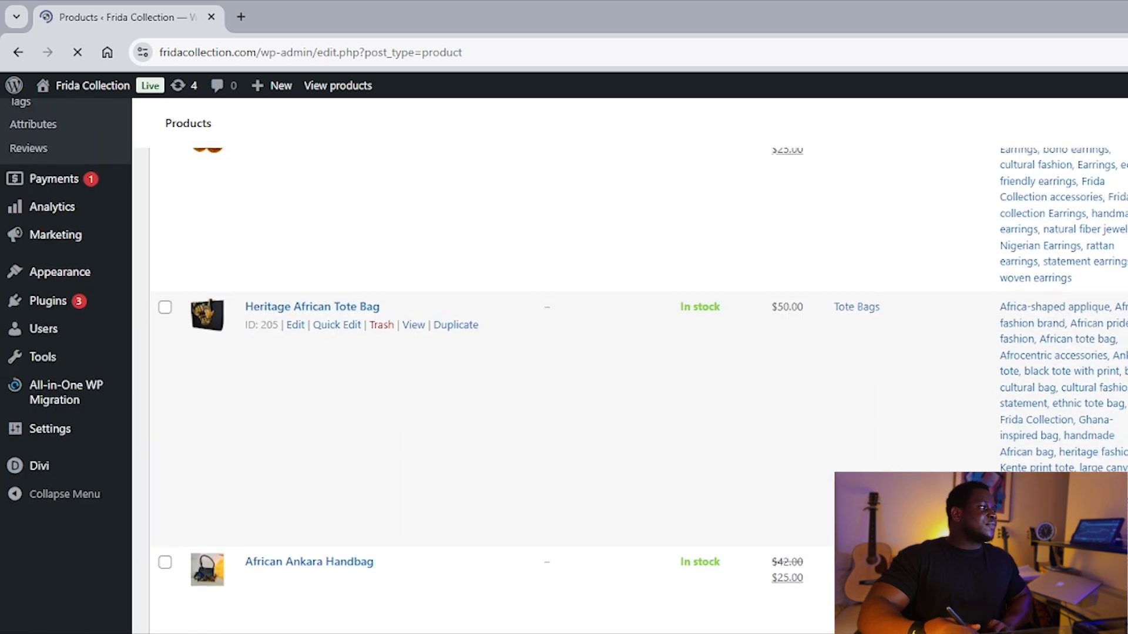
scroll(813, 446, up, 6)
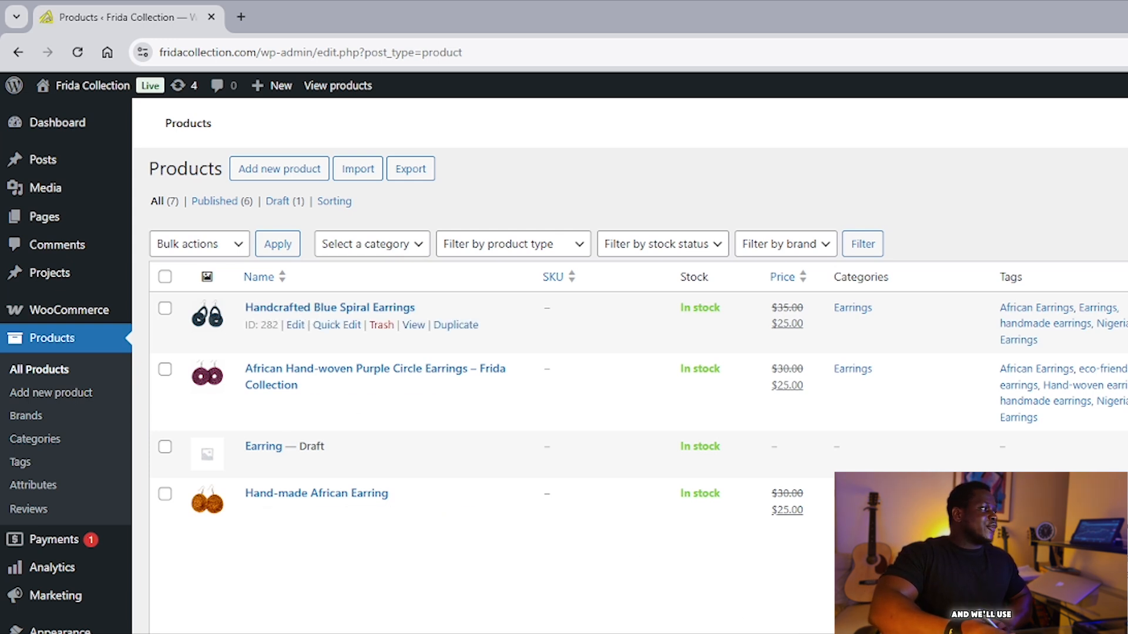
right_click(308, 306)
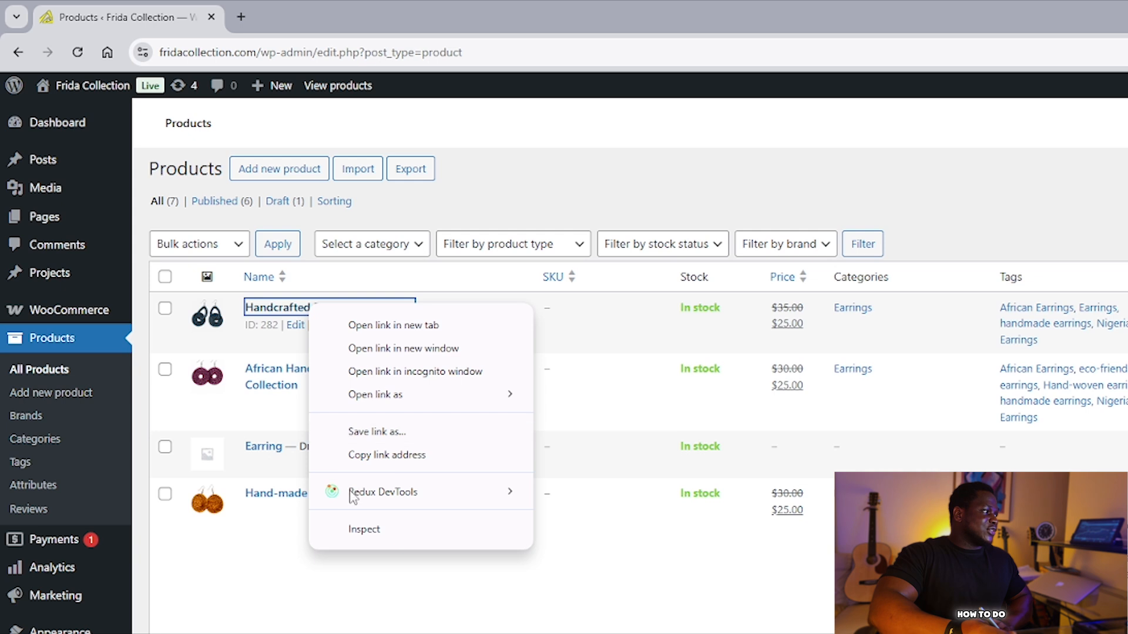
click(341, 325)
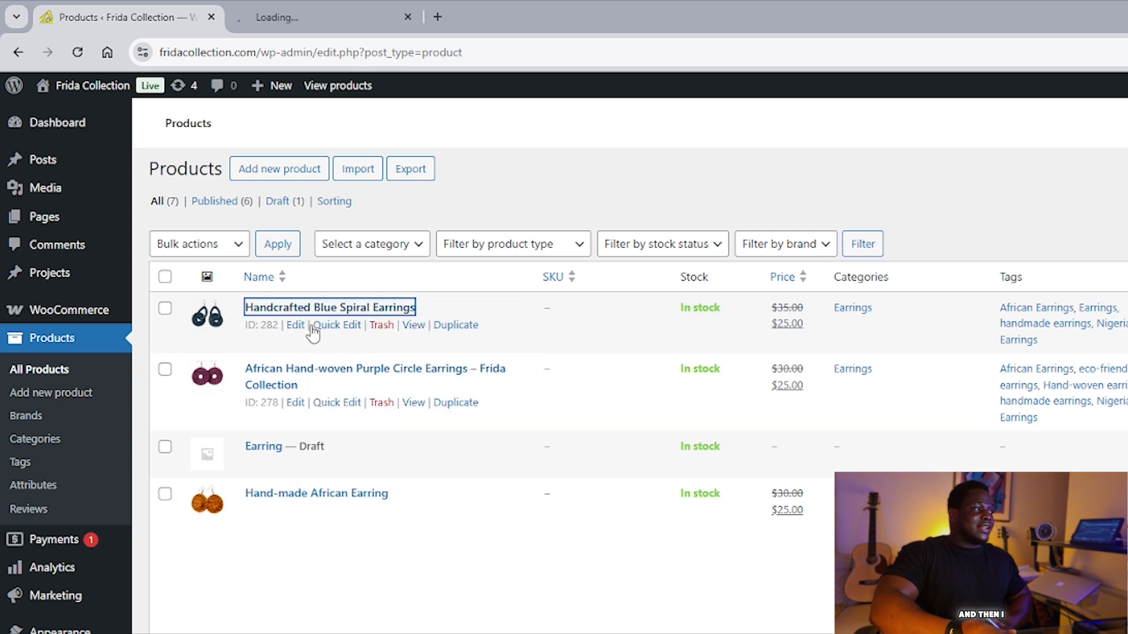
Create a new product and place the caret in its empty name and description fields.
click(279, 171)
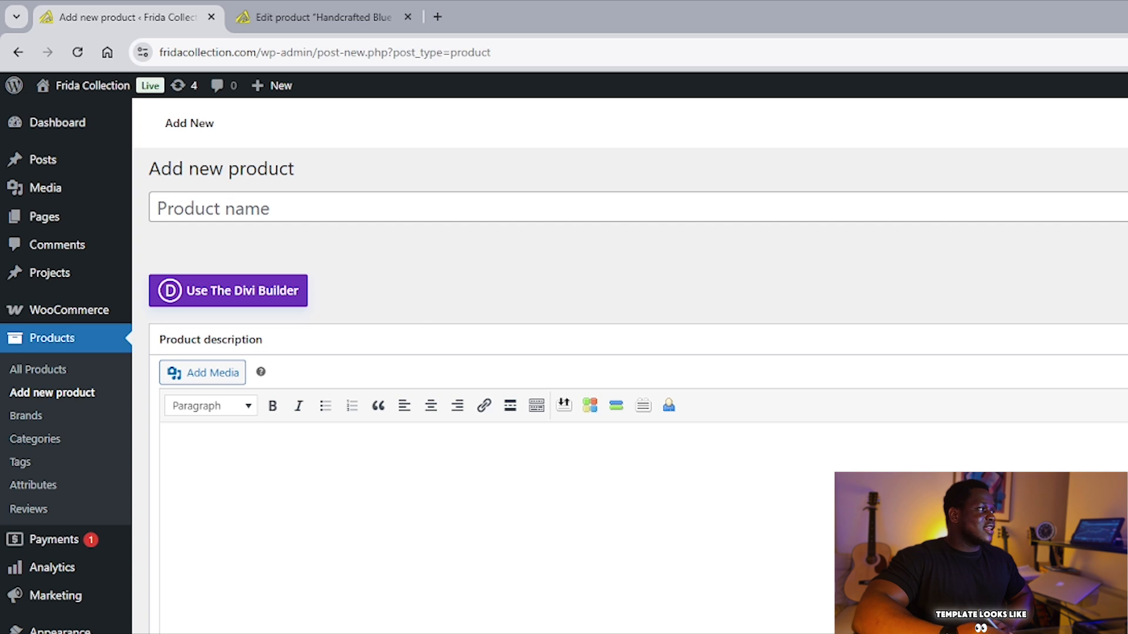
click(323, 209)
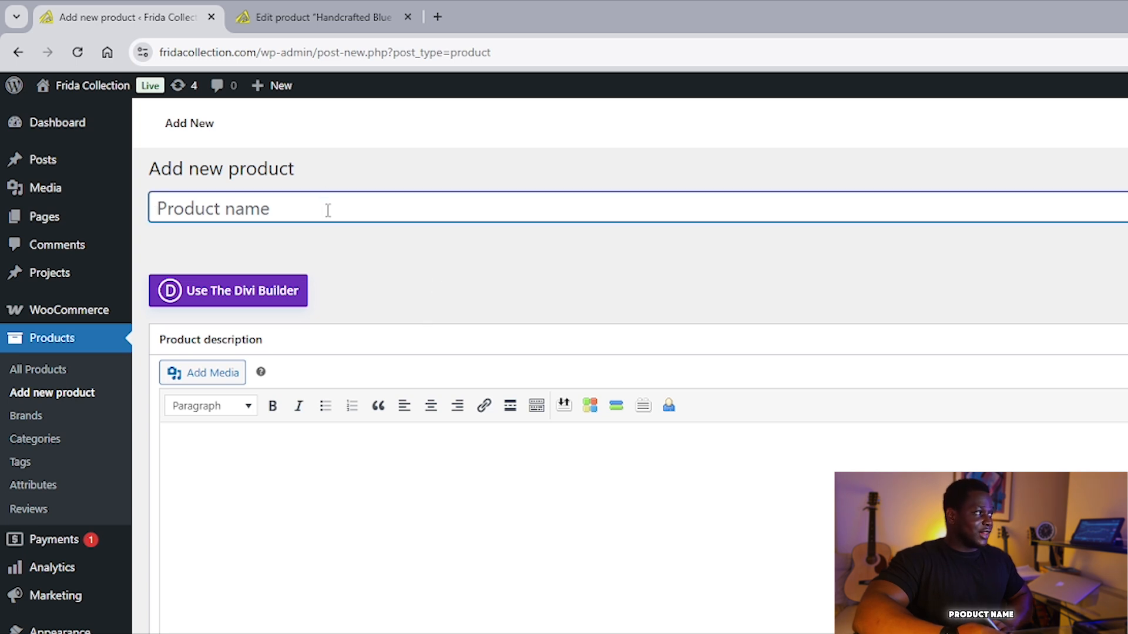
scroll(347, 206, down, 1)
click(349, 403)
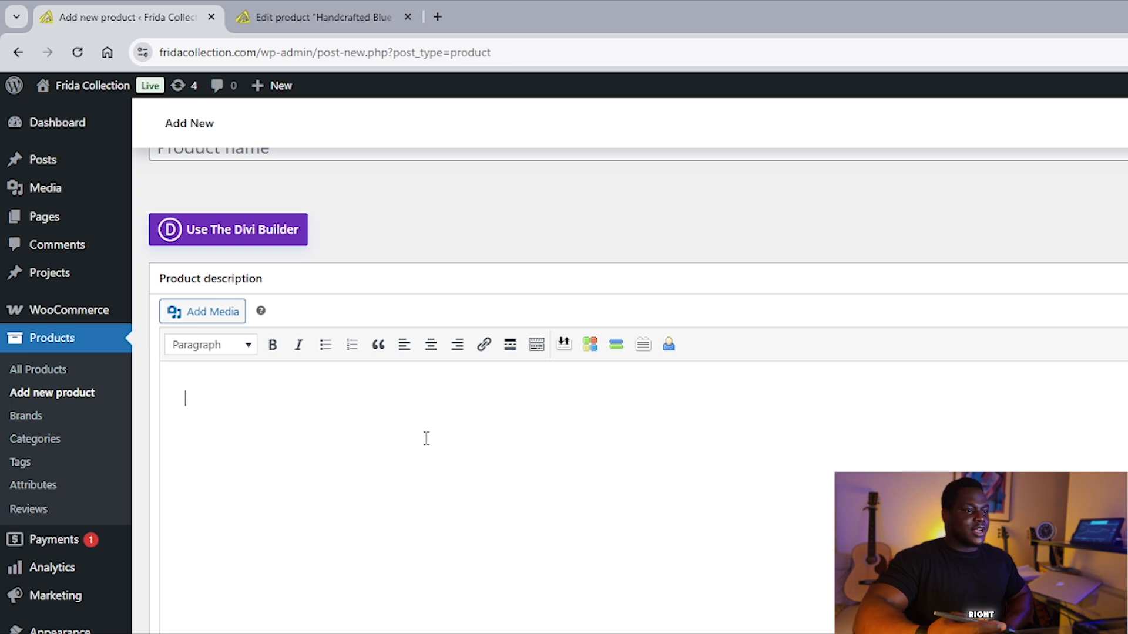
Bring up the Add media dialog for the product description.
scroll(504, 481, down, 1)
scroll(504, 481, up, 1)
scroll(511, 433, up, 1)
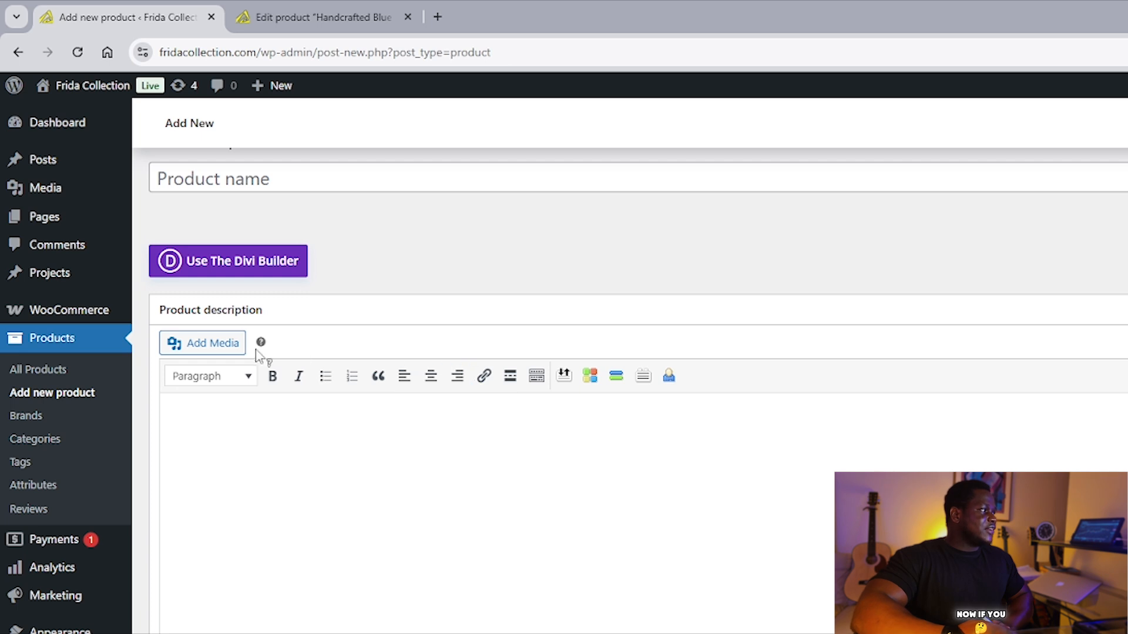
click(224, 346)
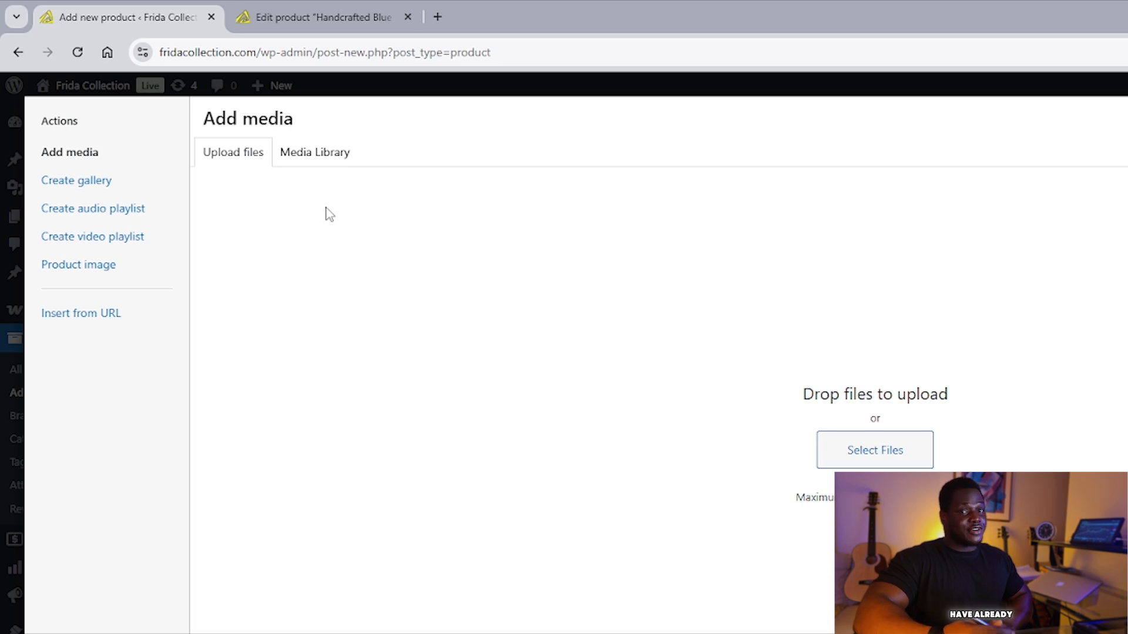
click(306, 151)
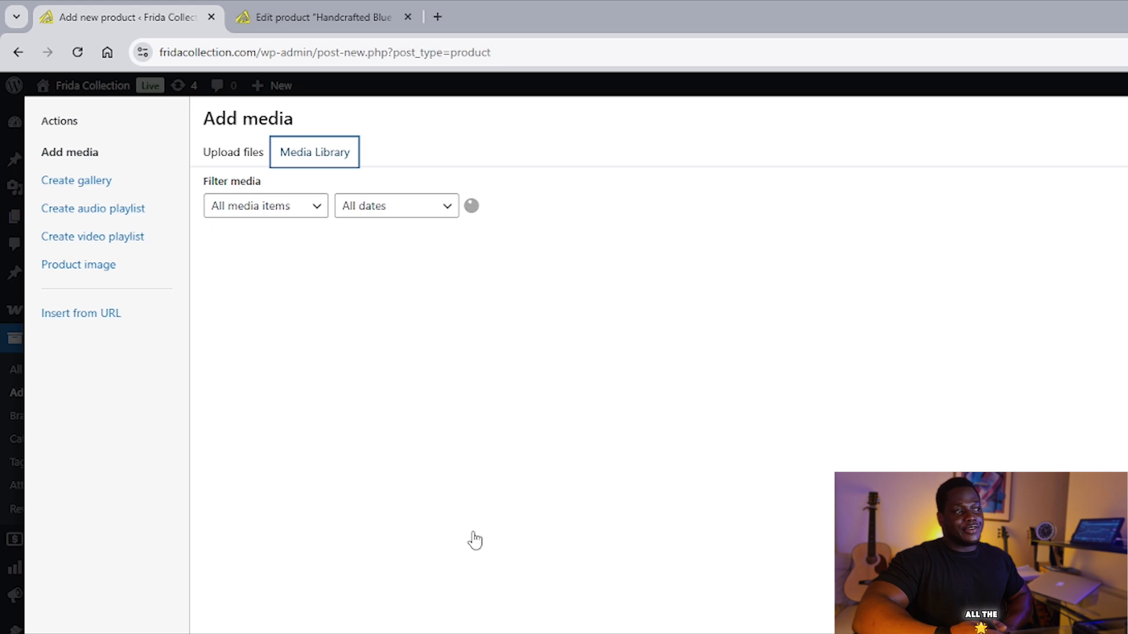
scroll(475, 464, down, 1)
scroll(464, 441, up, 1)
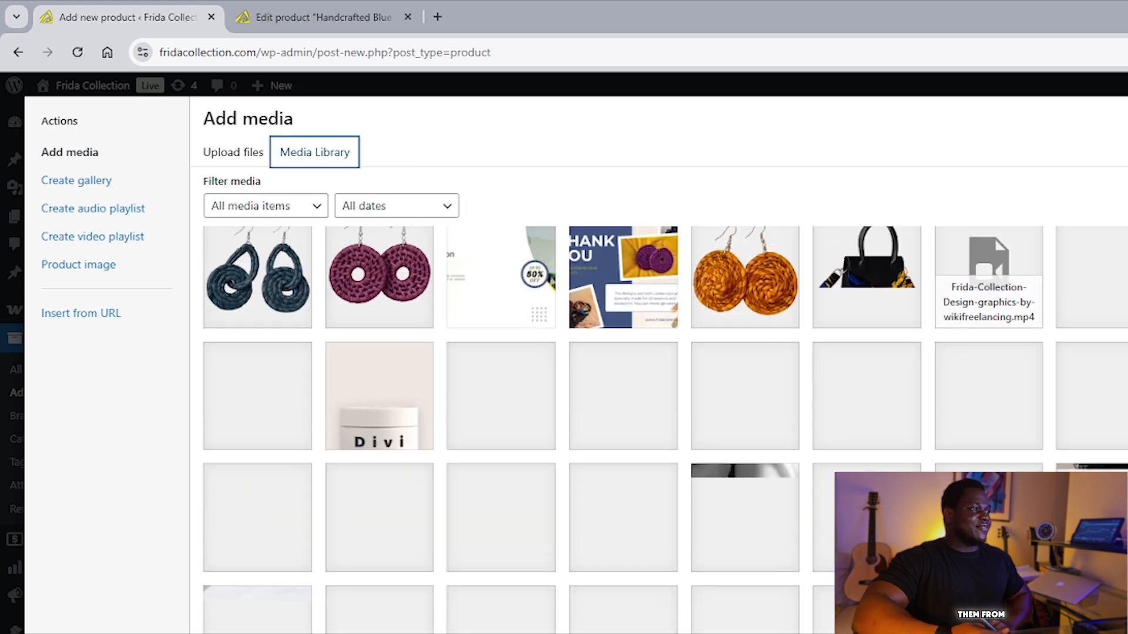
click(250, 152)
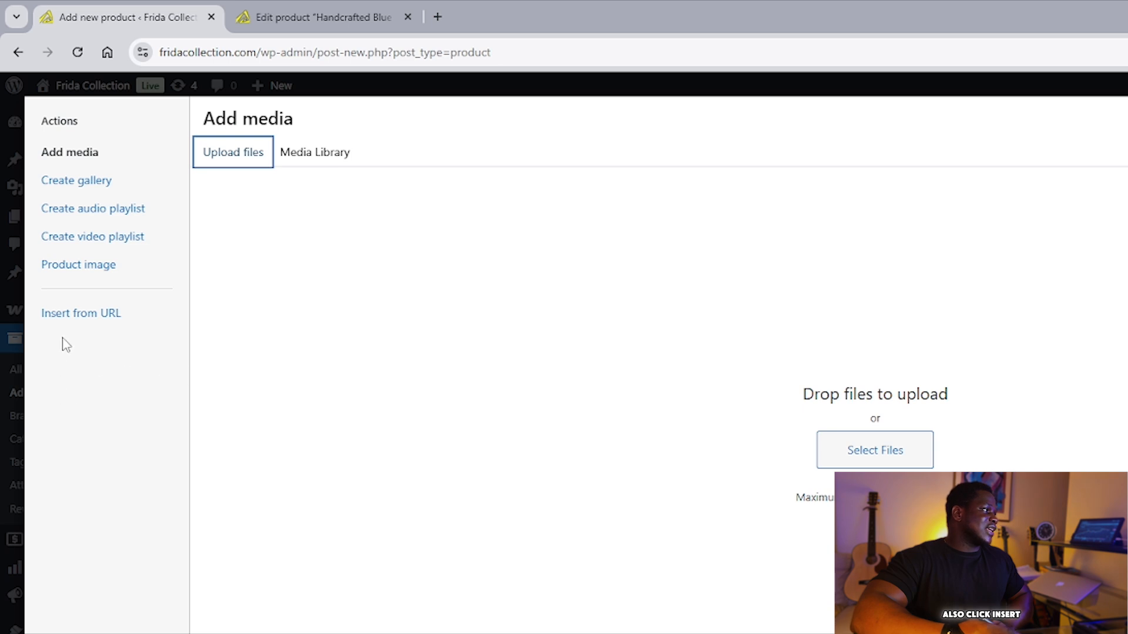
click(77, 313)
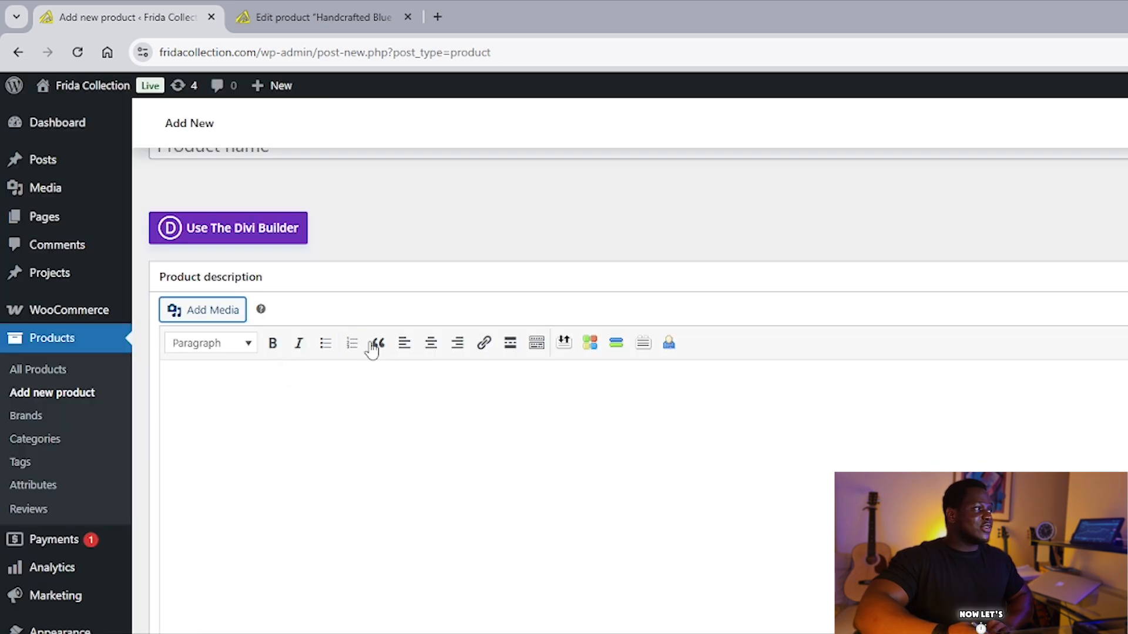
On the earrings edit tab, review the title, description image and the 35/25 regular and sale prices.
click(311, 17)
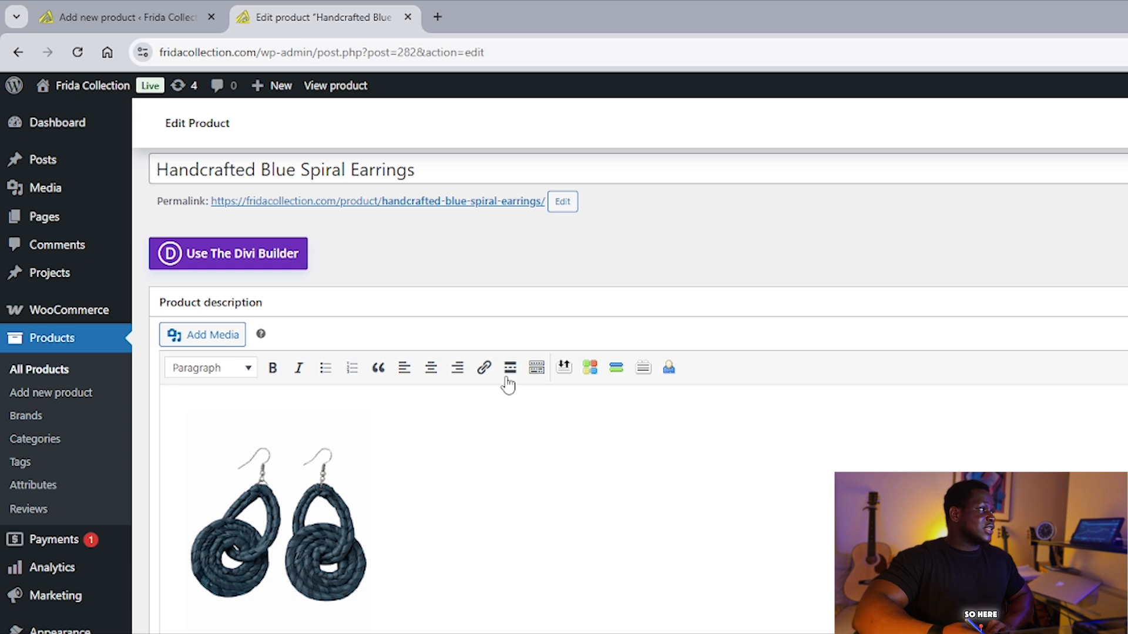
scroll(472, 243, up, 1)
click(436, 214)
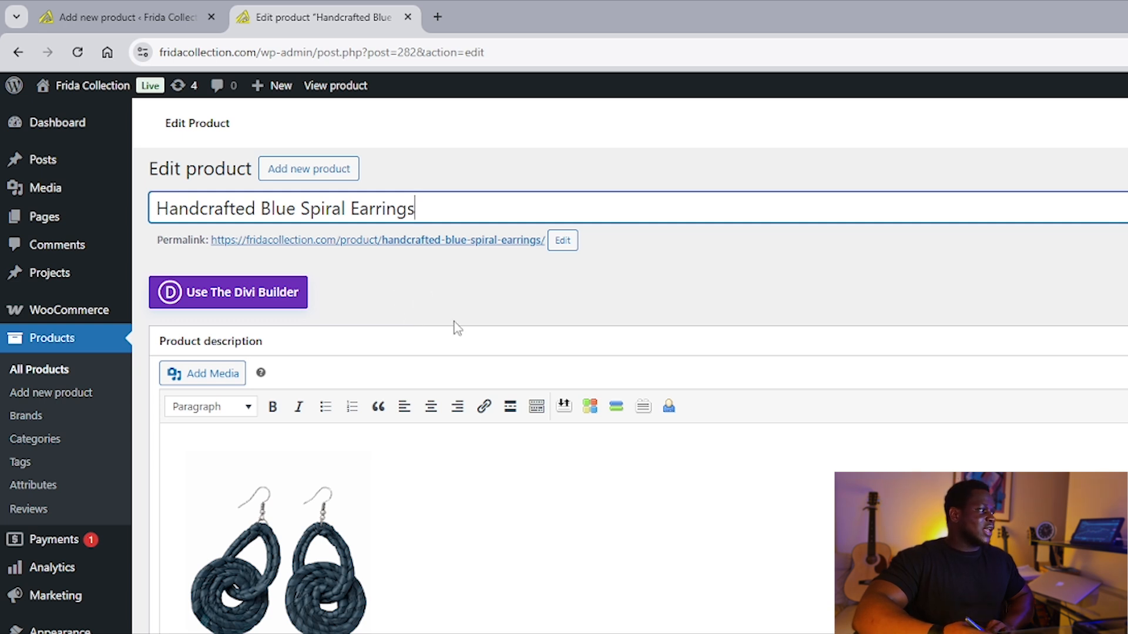
scroll(456, 328, down, 1)
click(324, 545)
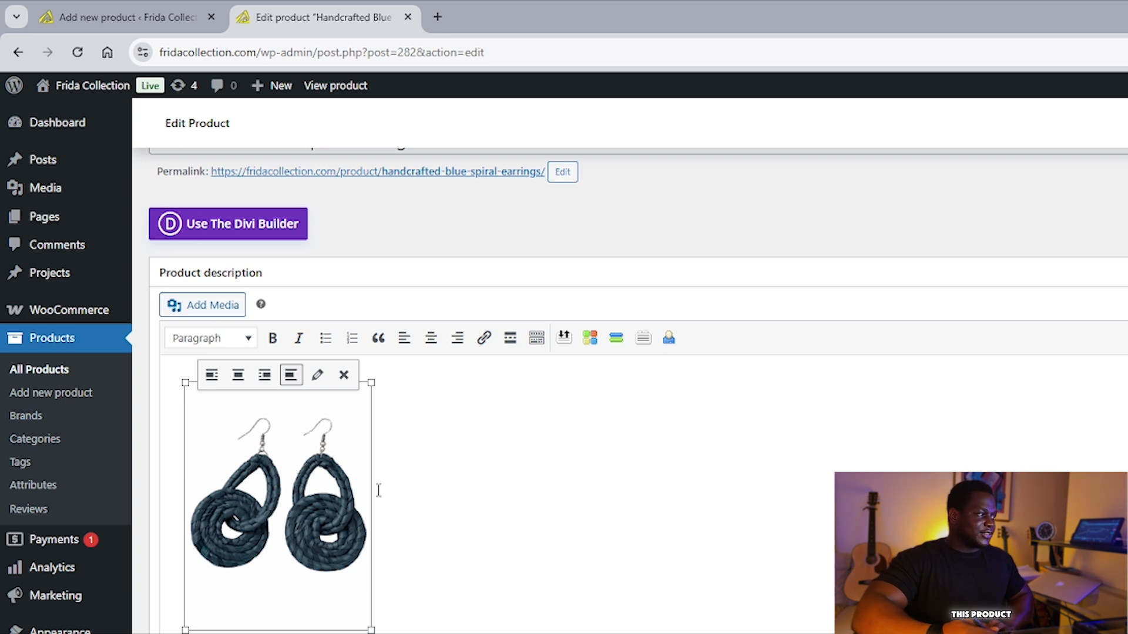
scroll(482, 556, down, 4)
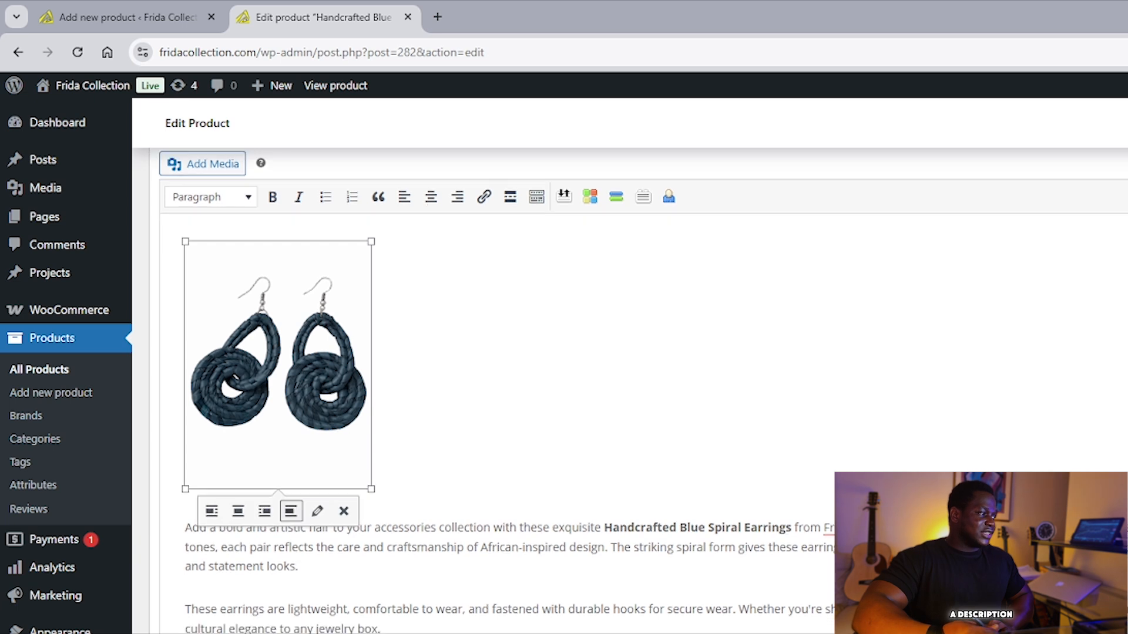
scroll(450, 601, down, 8)
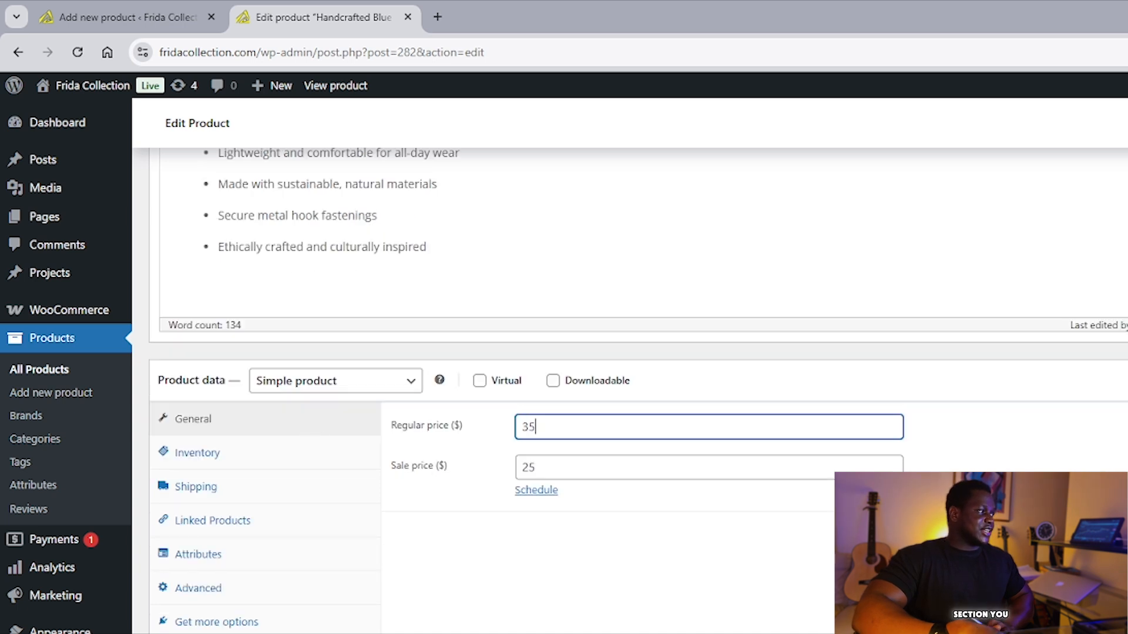
click(315, 423)
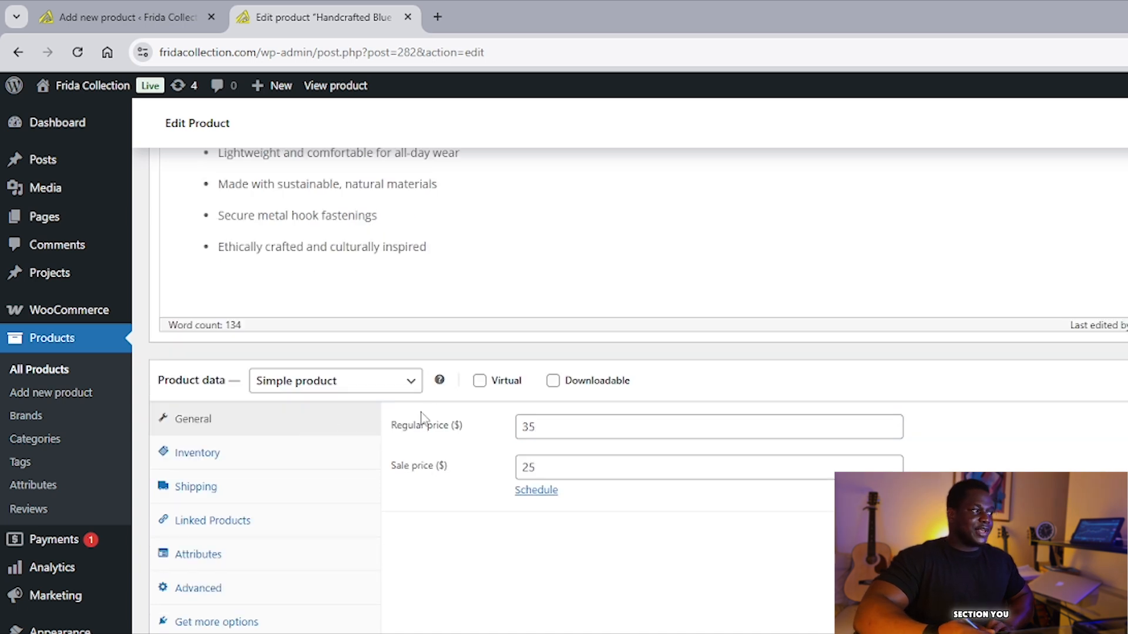
click(550, 421)
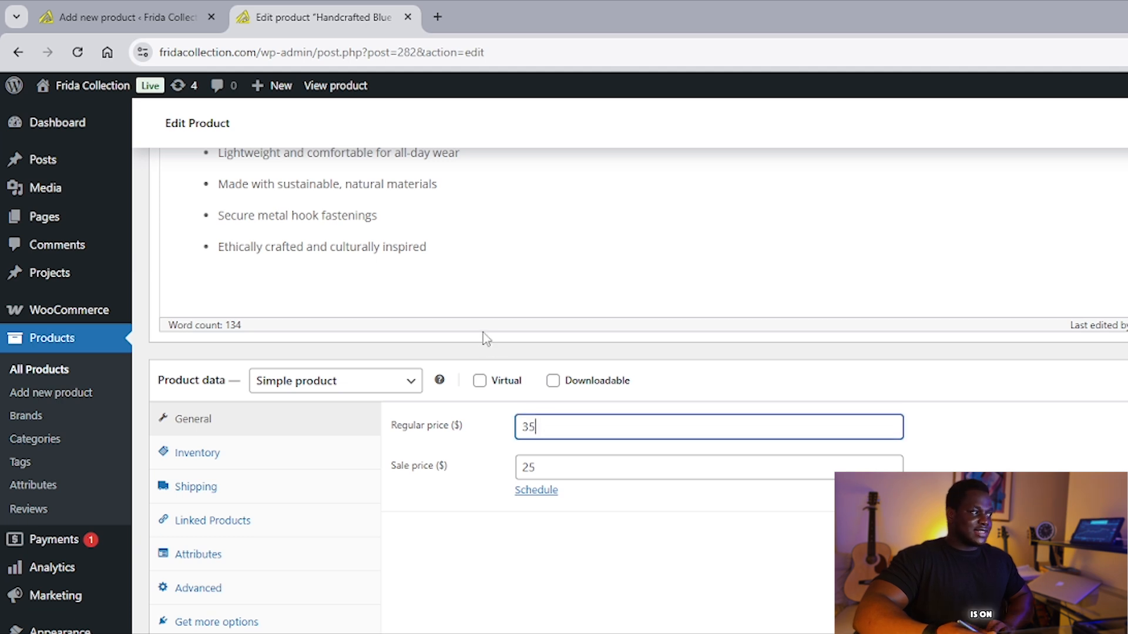
click(564, 471)
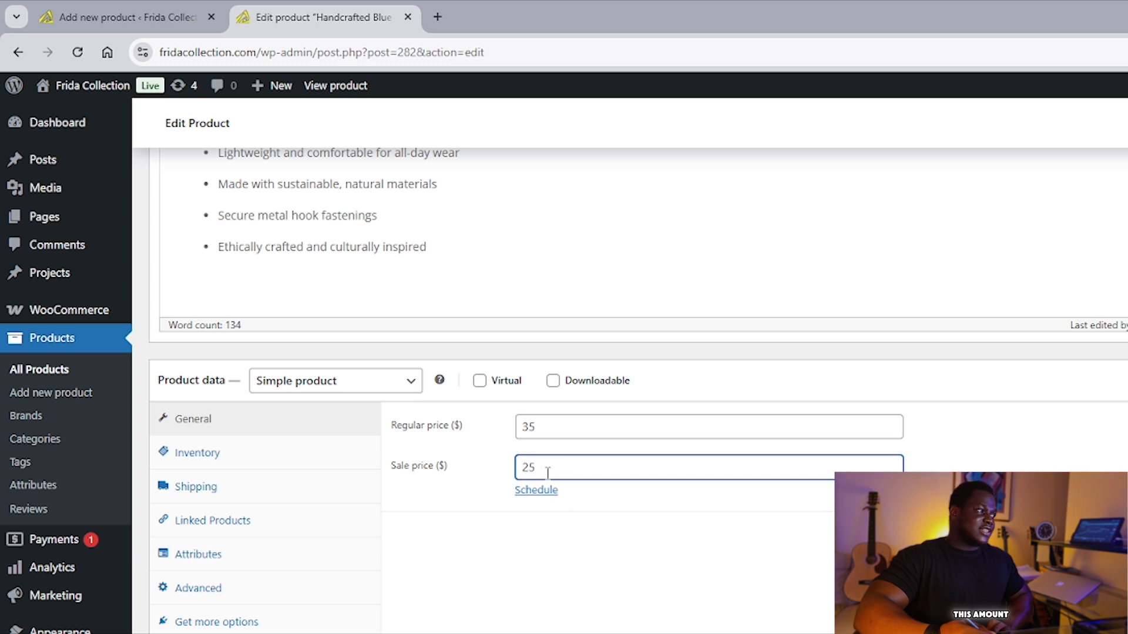
click(541, 434)
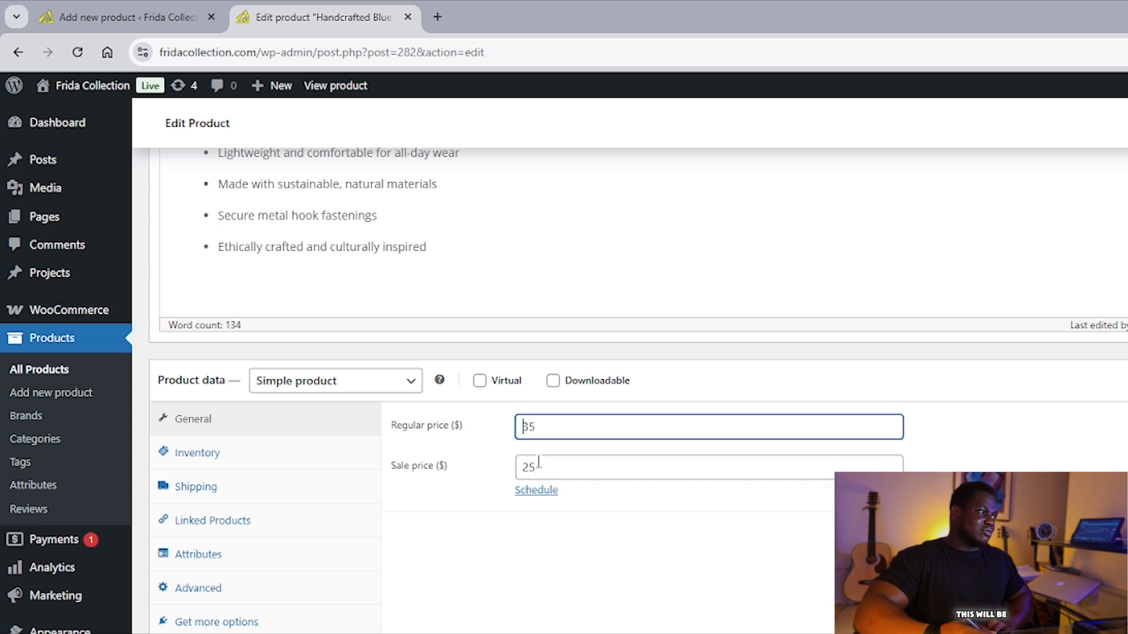
scroll(495, 536, down, 1)
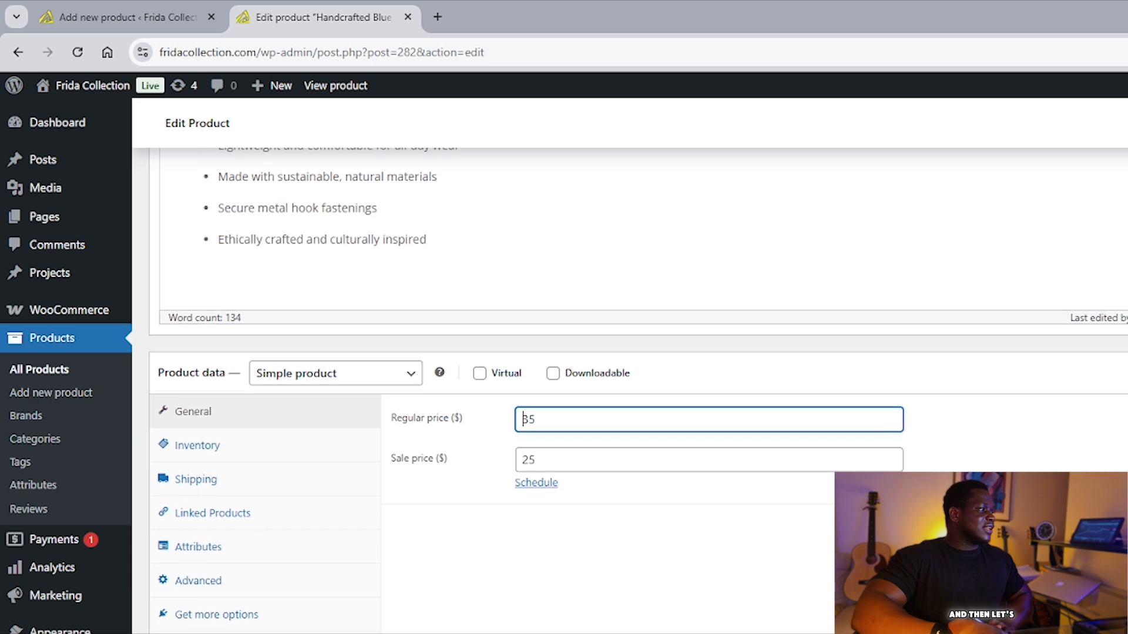
Review the earrings' Inventory and Shipping settings in Product data.
click(302, 441)
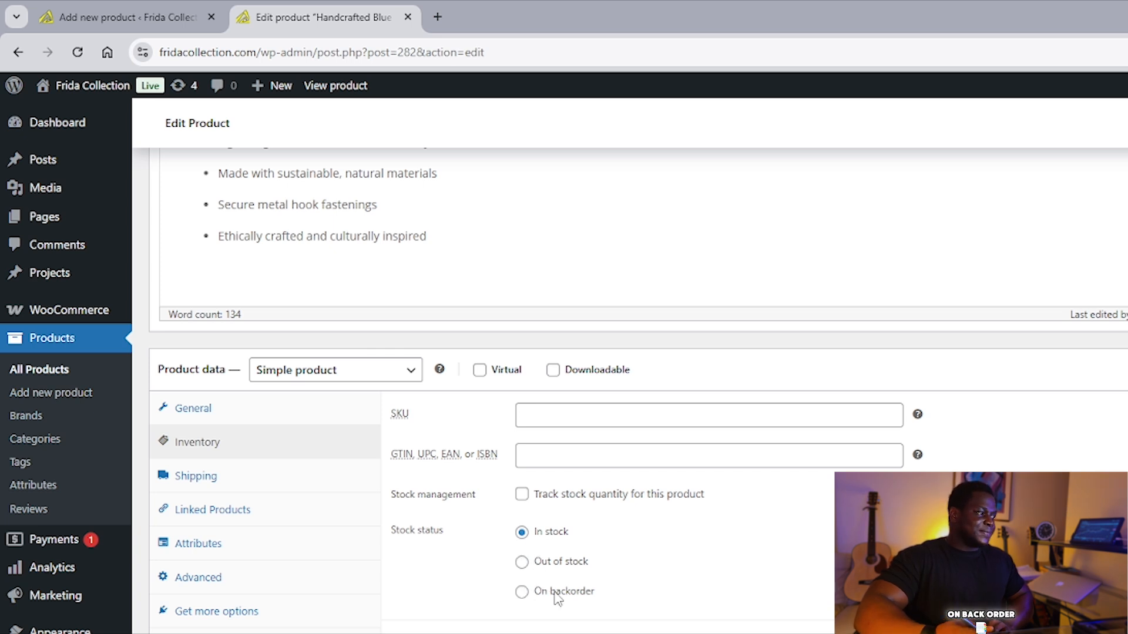
scroll(557, 596, down, 1)
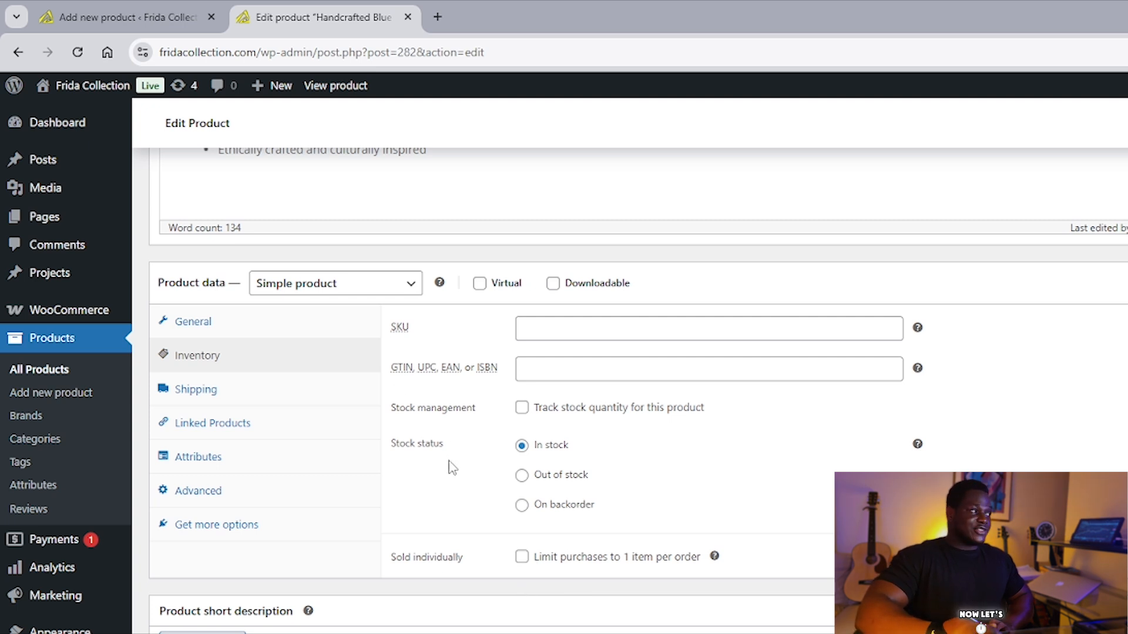
click(326, 395)
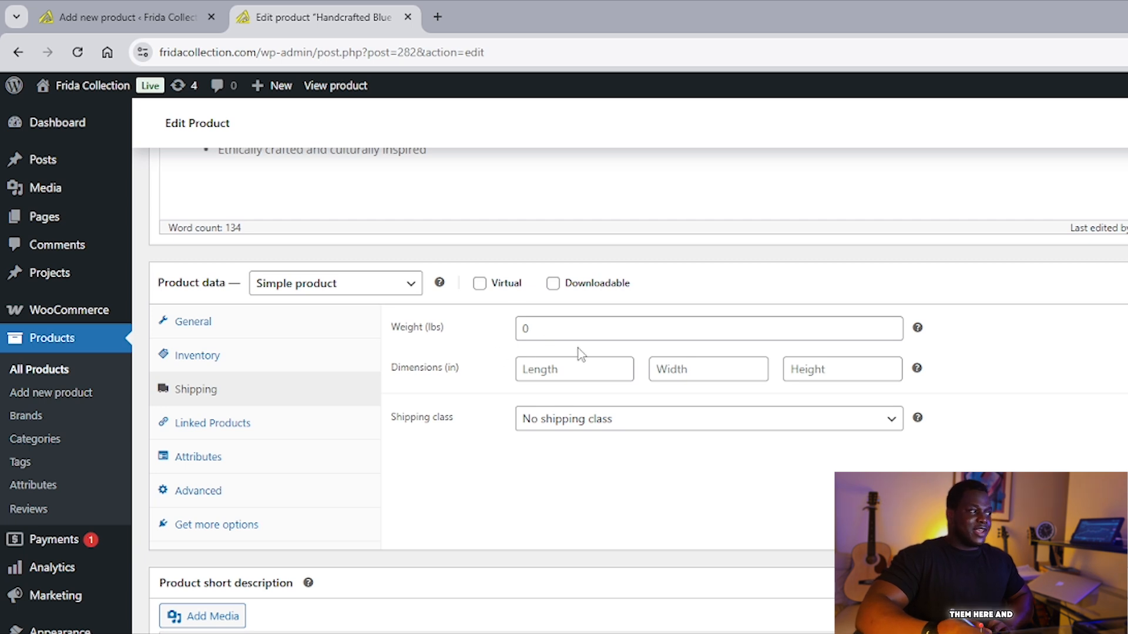
Search 'ear' in Linked Products Upsells without adding anything, keeping the two earring upsells.
click(351, 423)
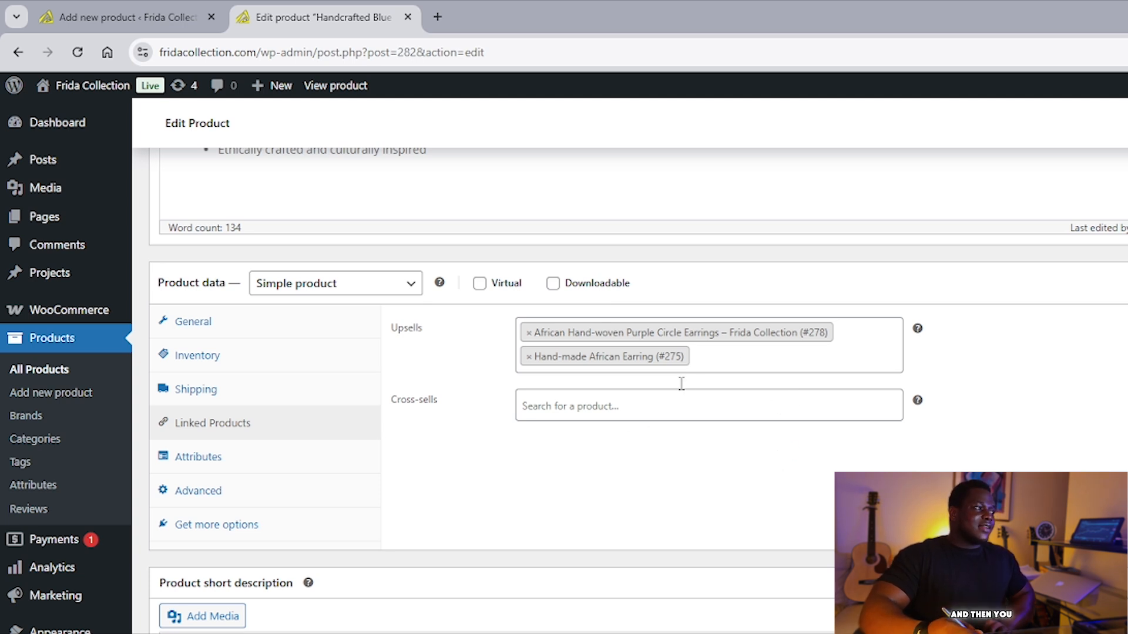
click(732, 359)
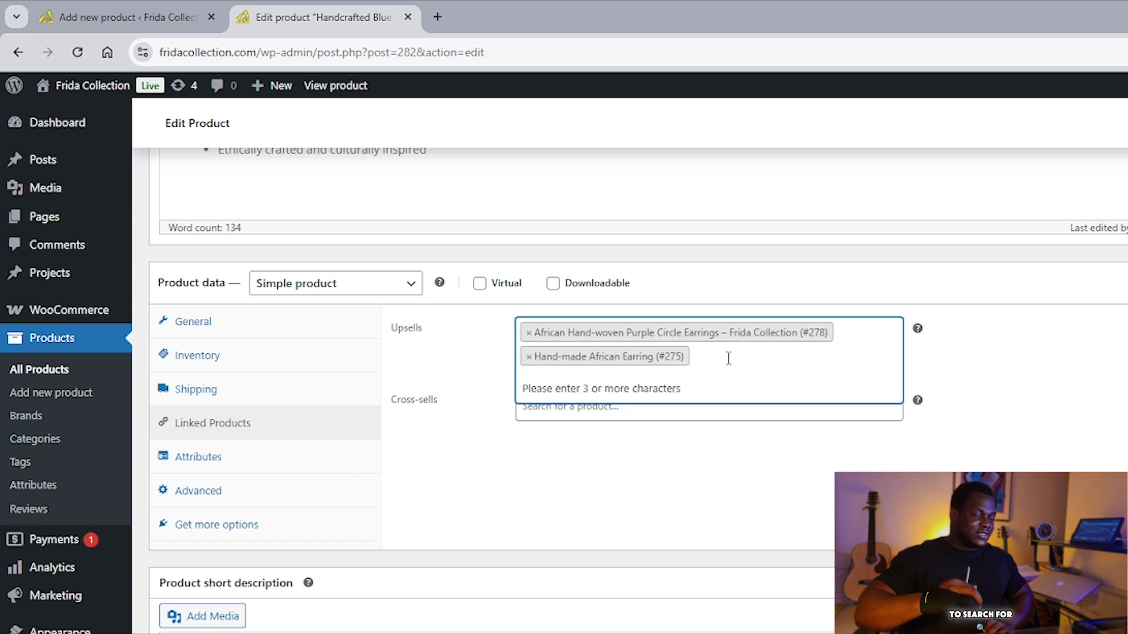
text(e)
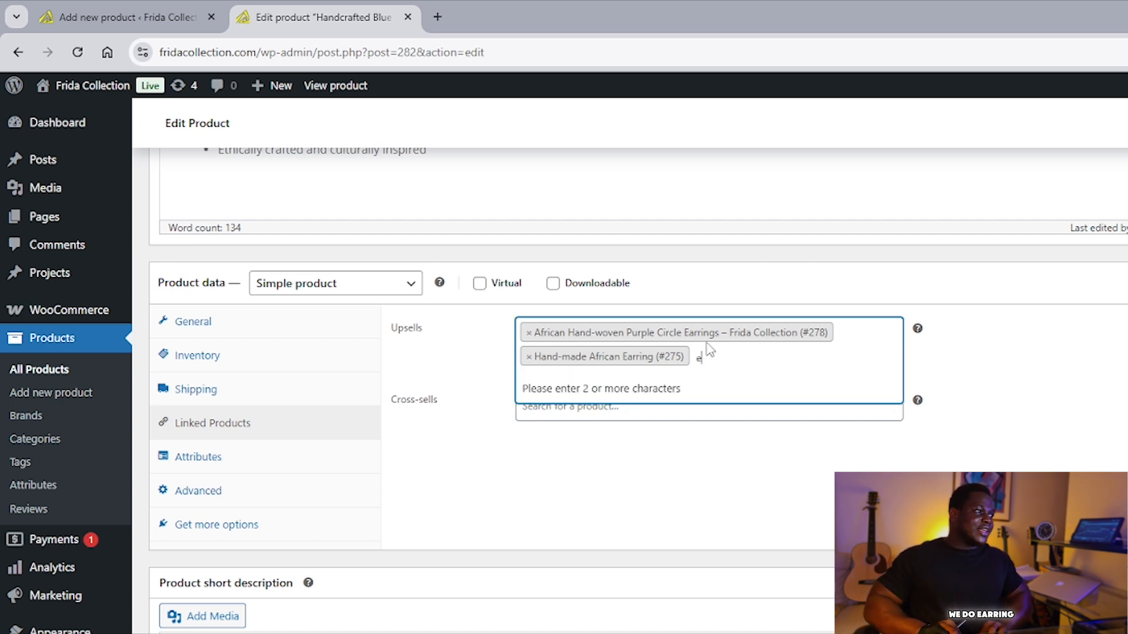
text(ar)
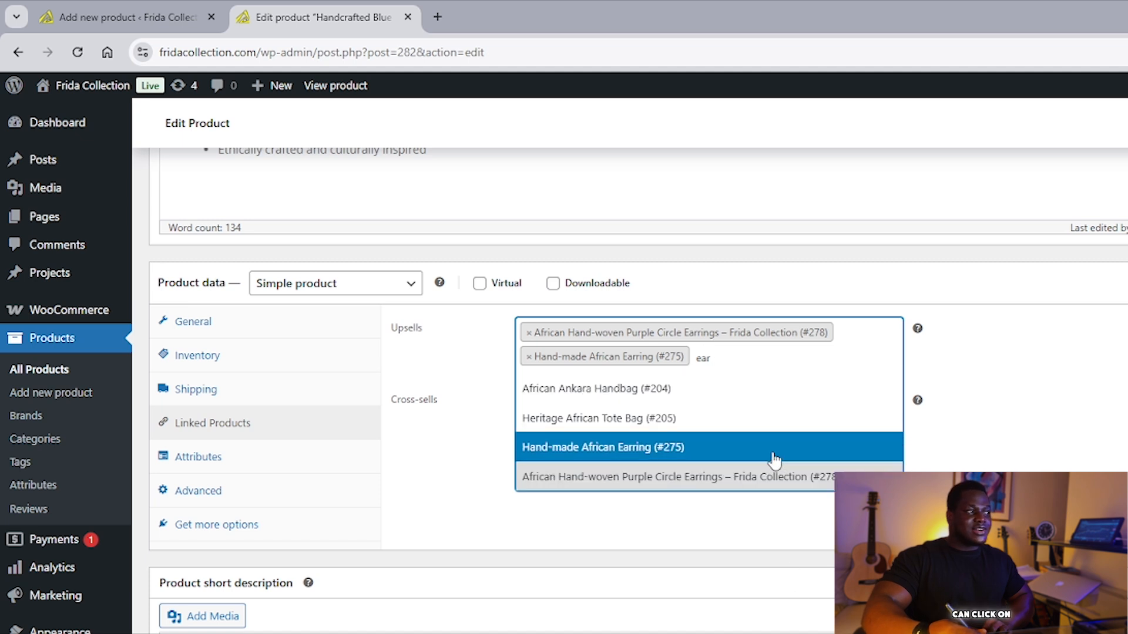
click(804, 359)
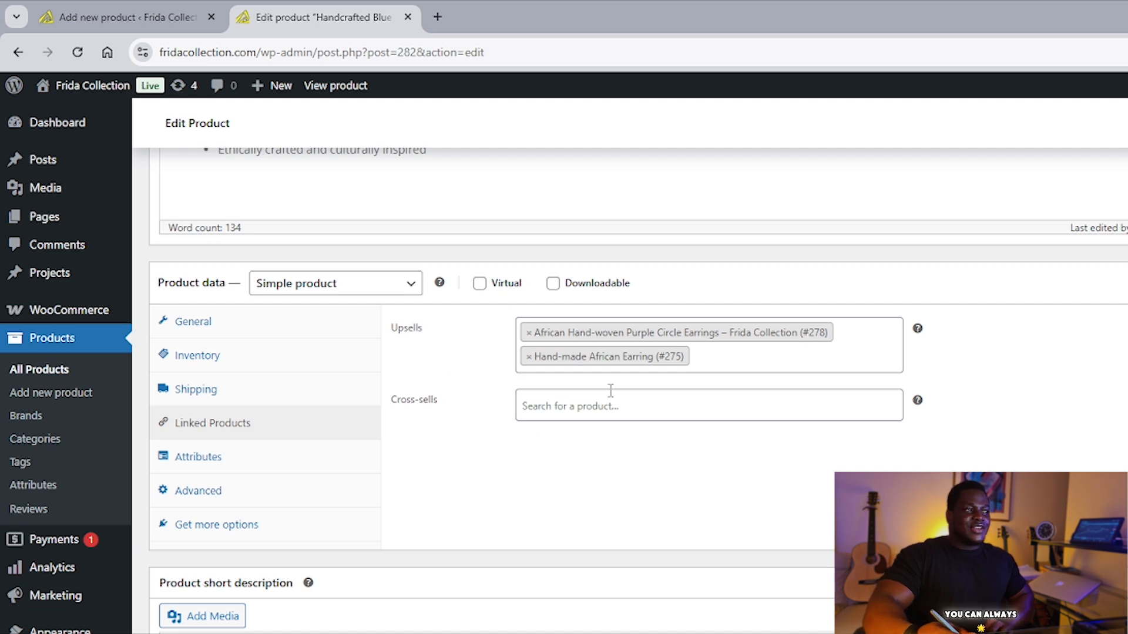
mouse_move(916, 333)
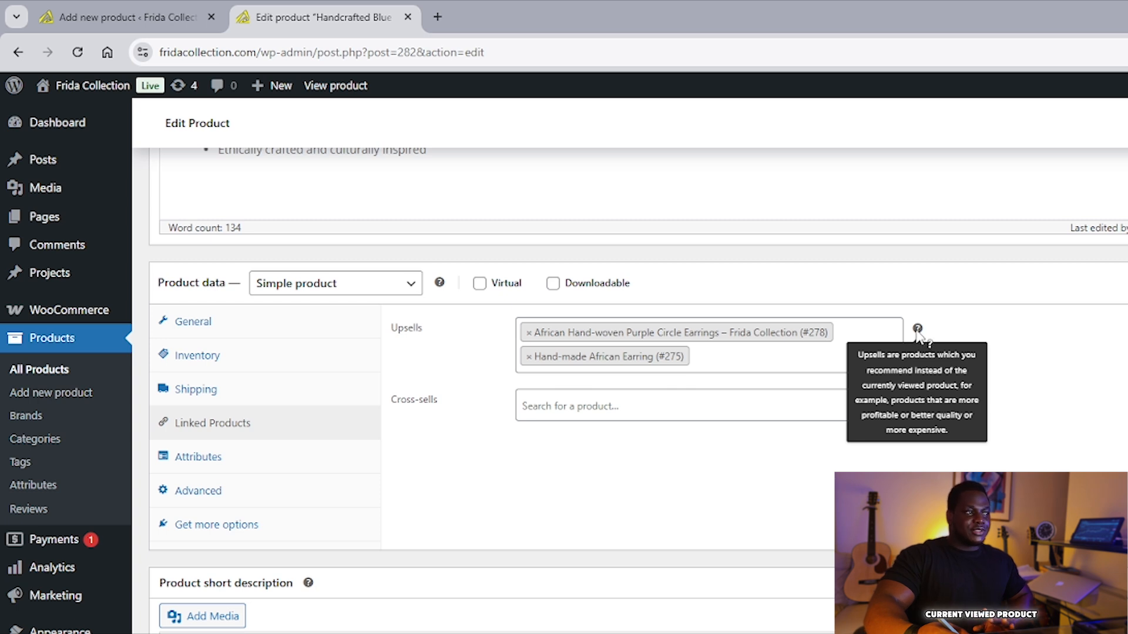
mouse_move(918, 402)
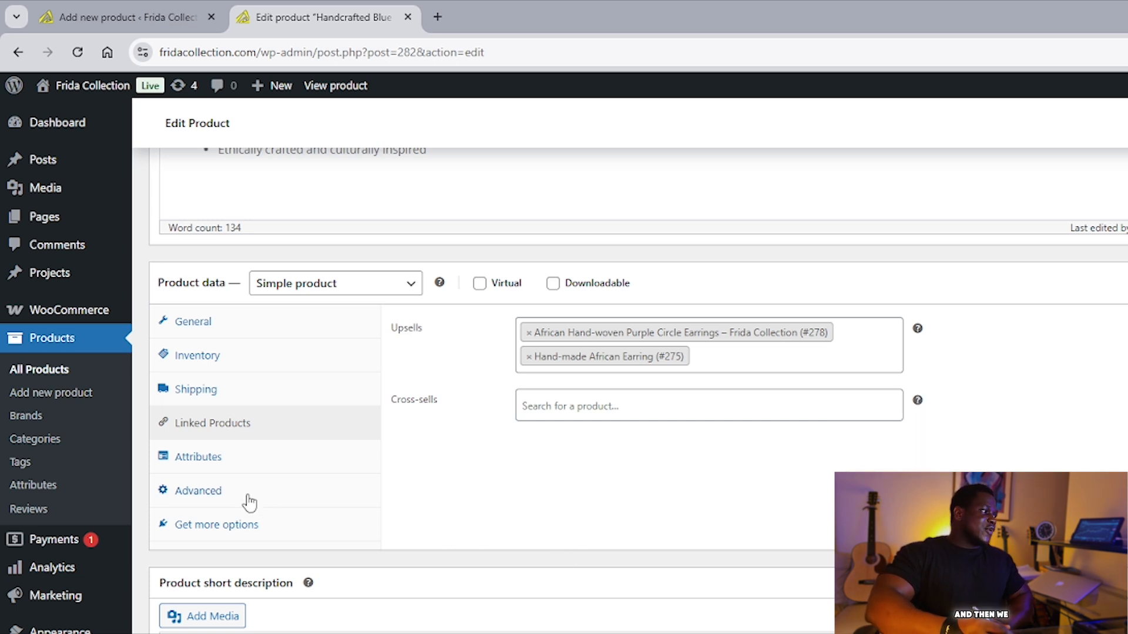
Look over the empty New attribute form under Attributes, then view the Advanced settings.
click(199, 457)
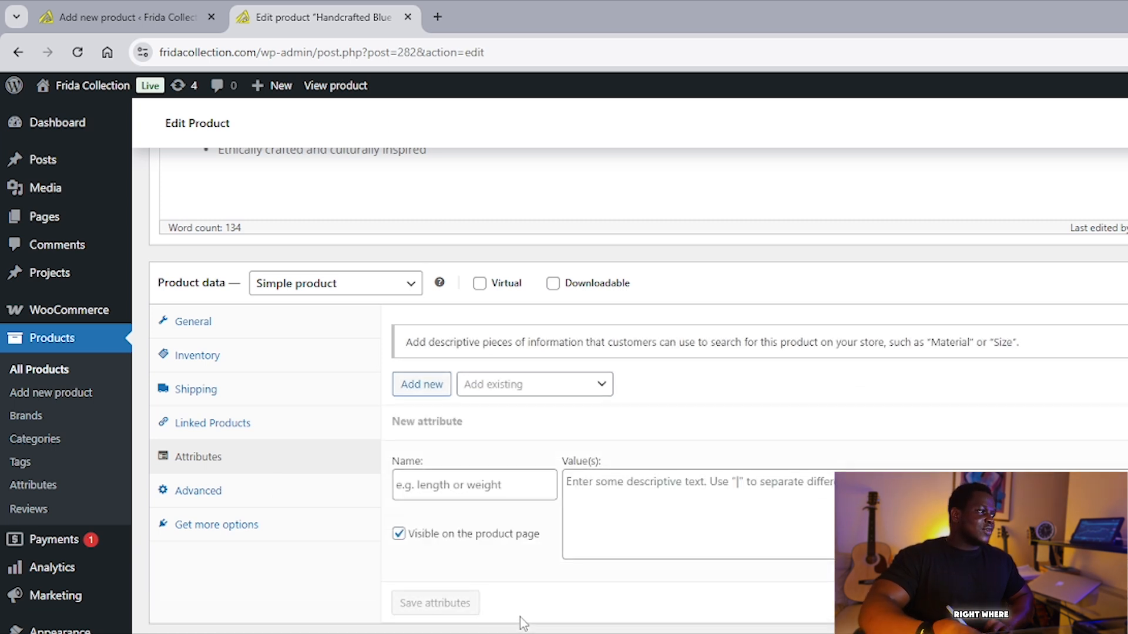
scroll(705, 432, down, 1)
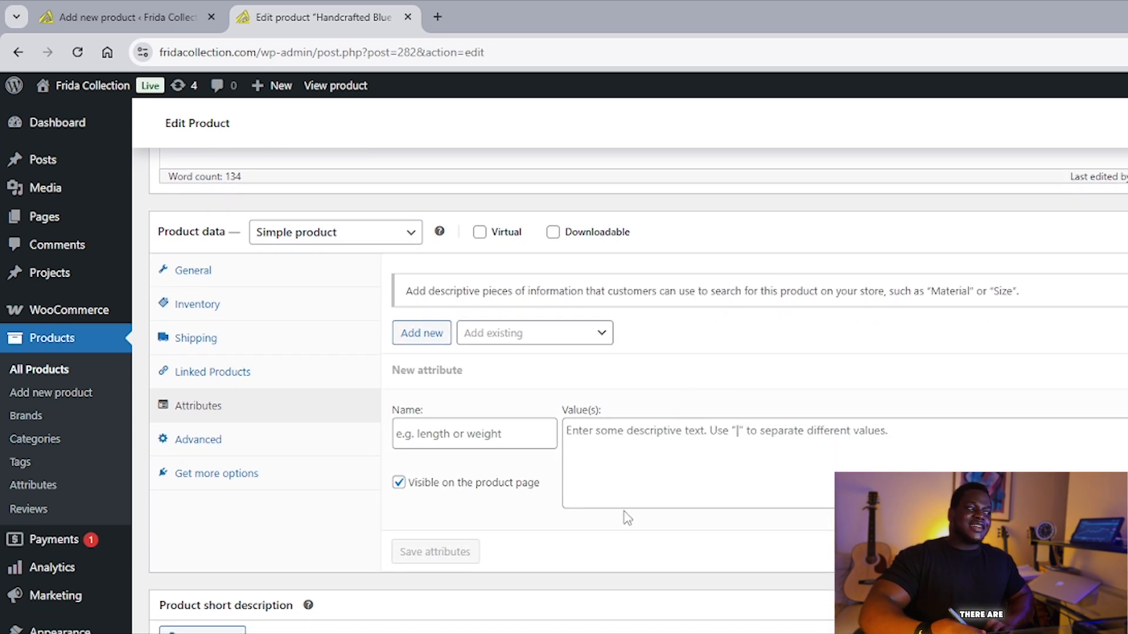
scroll(700, 464, down, 1)
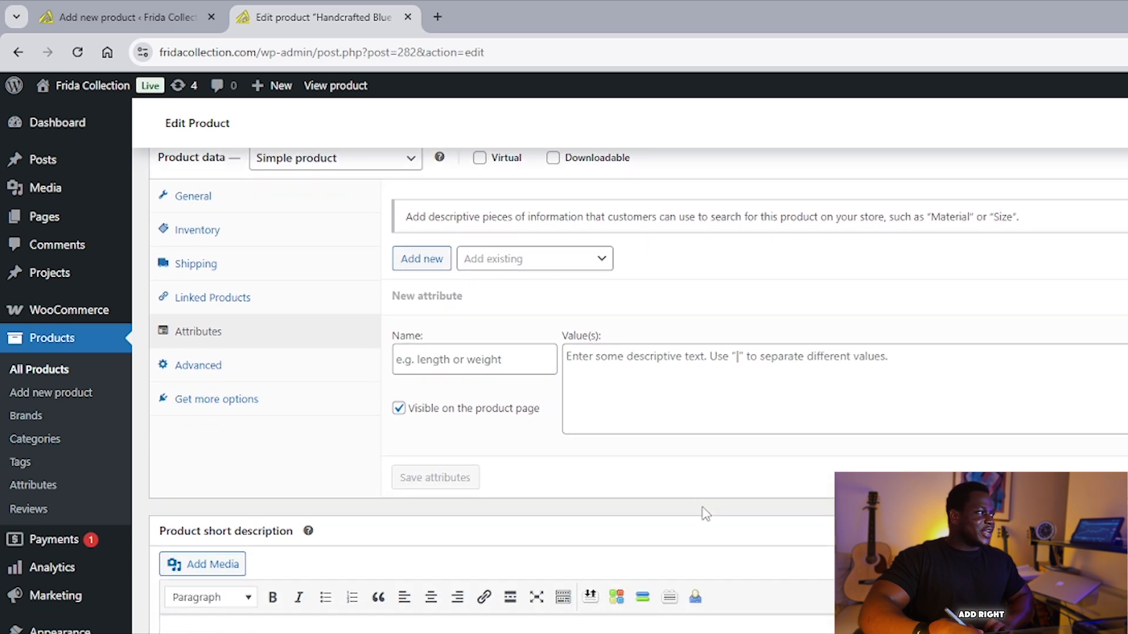
scroll(711, 511, up, 1)
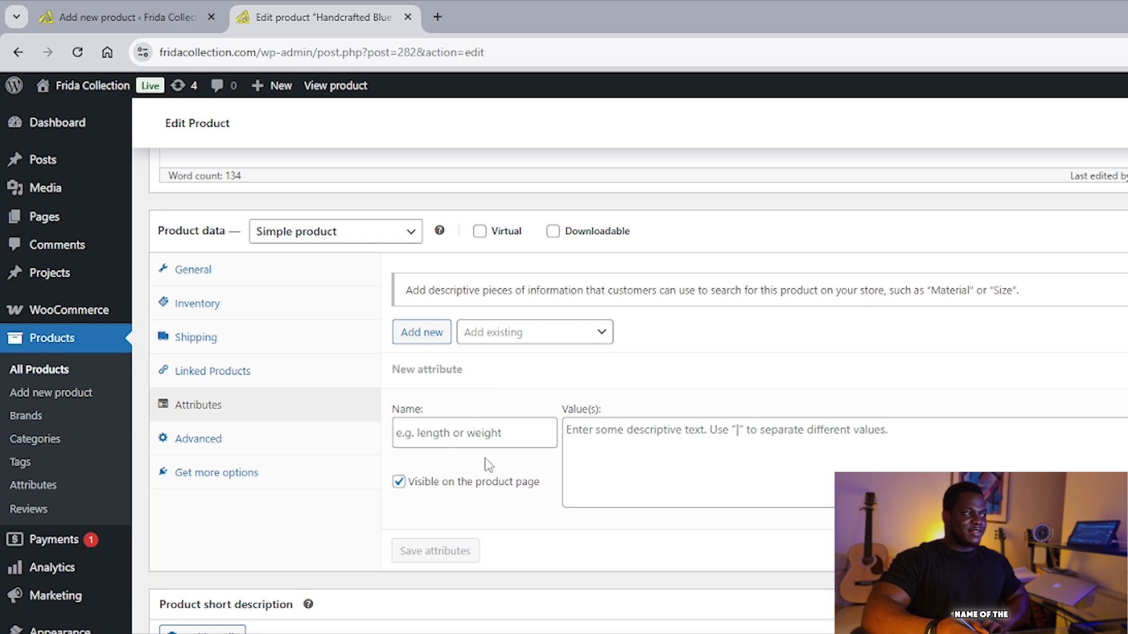
click(256, 441)
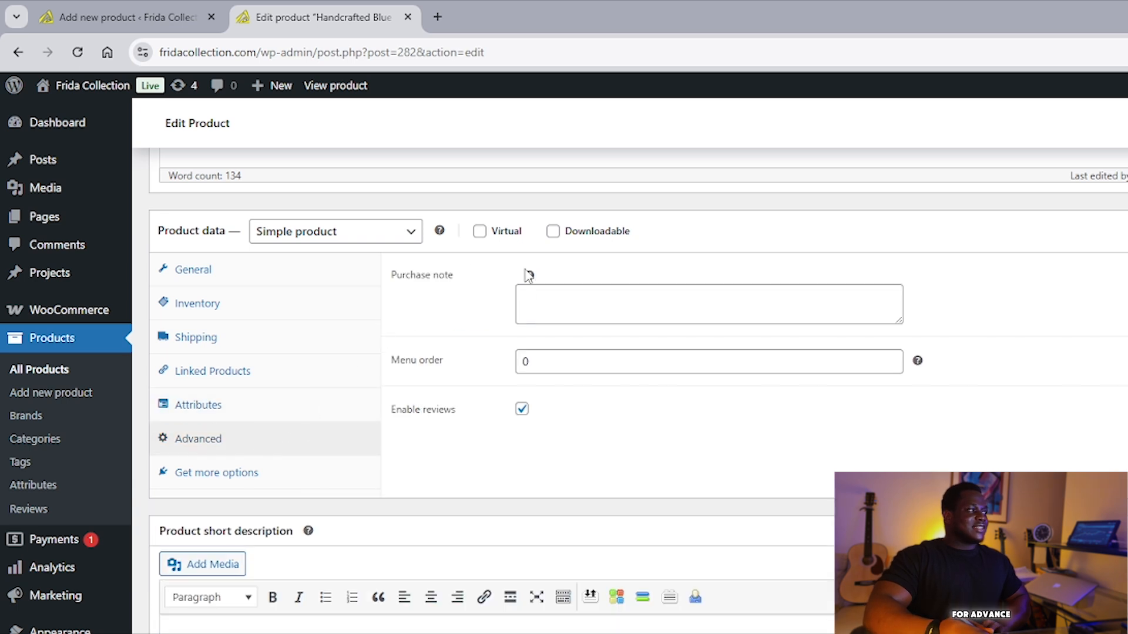
Enter the purchase note 'Thank you for buying our products!' in the Advanced tab.
click(552, 297)
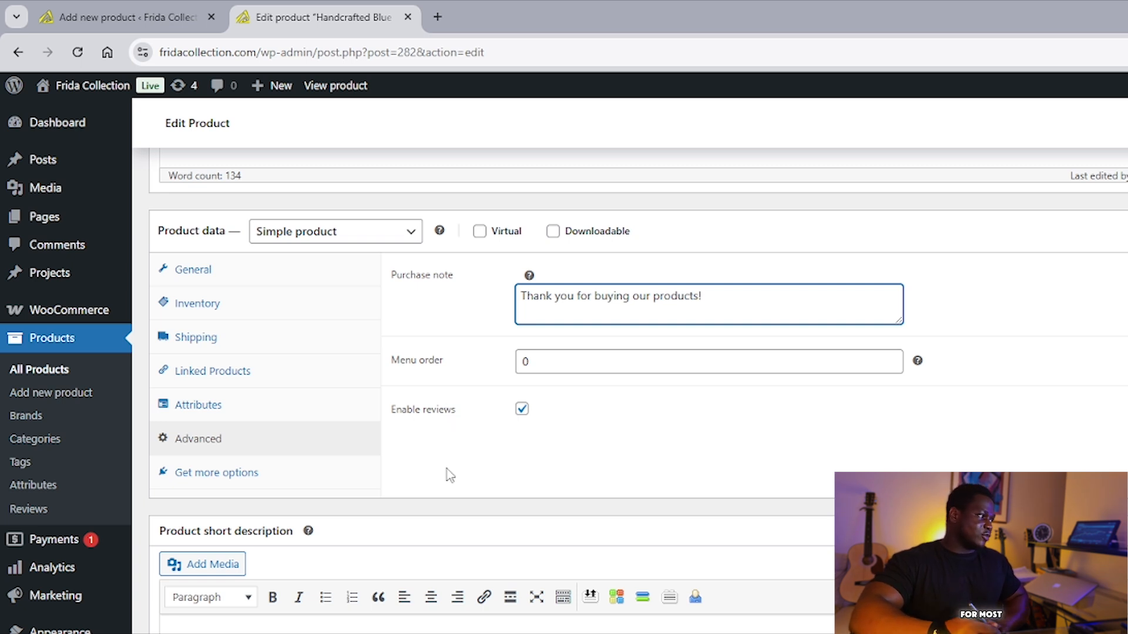
Scroll through the Recommended extensions listed under Get more options.
click(259, 476)
scroll(282, 482, up, 3)
scroll(264, 529, down, 3)
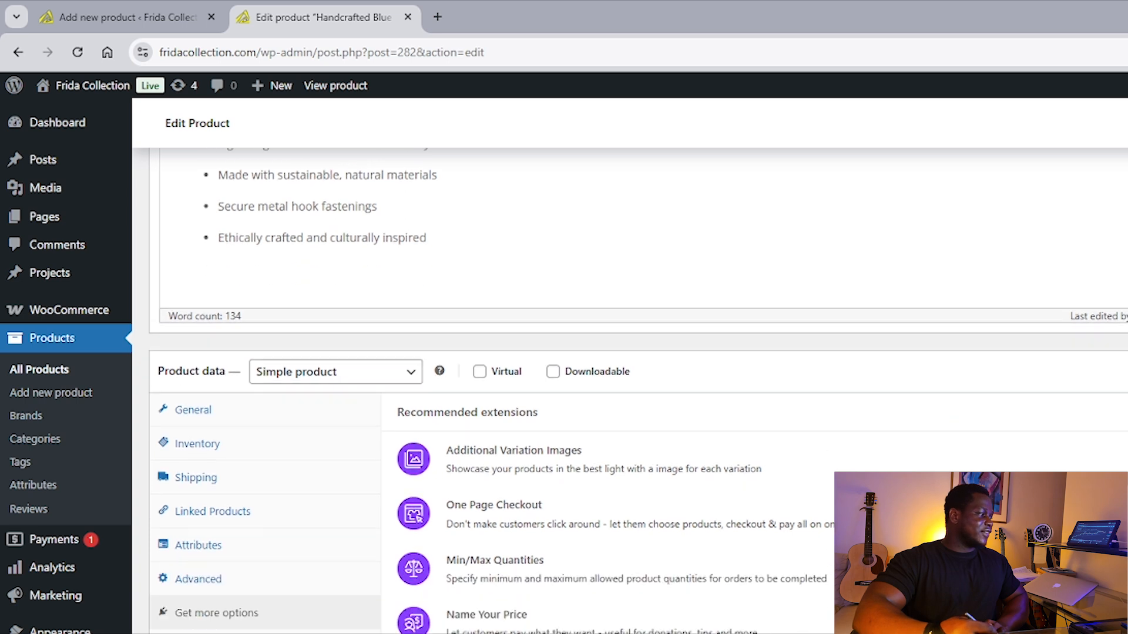
scroll(442, 380, down, 2)
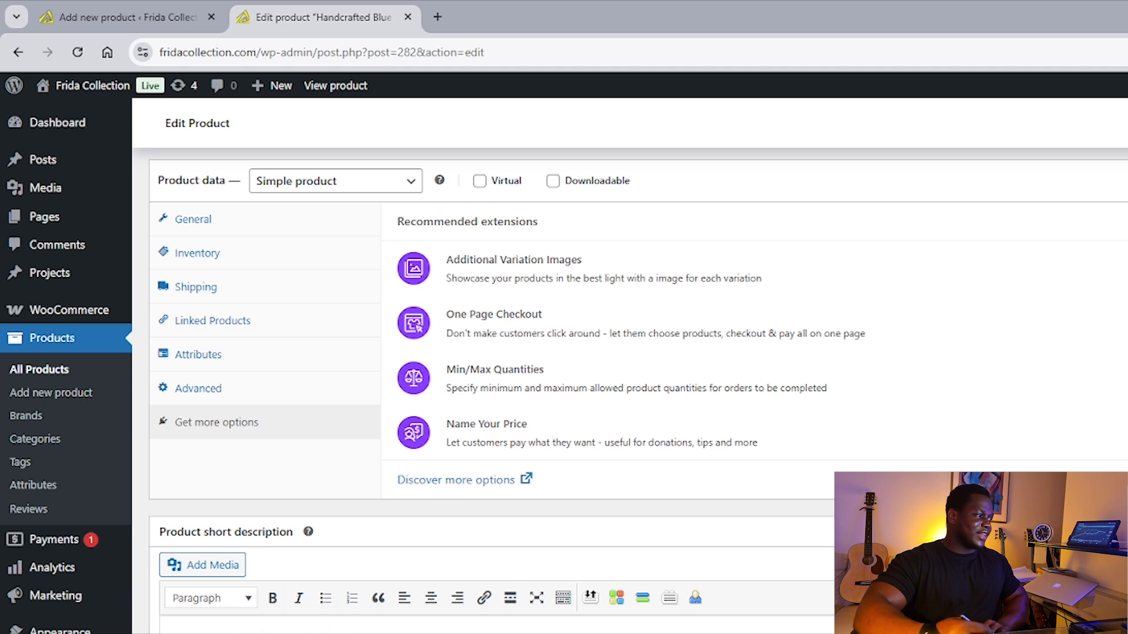
scroll(278, 626, down, 1)
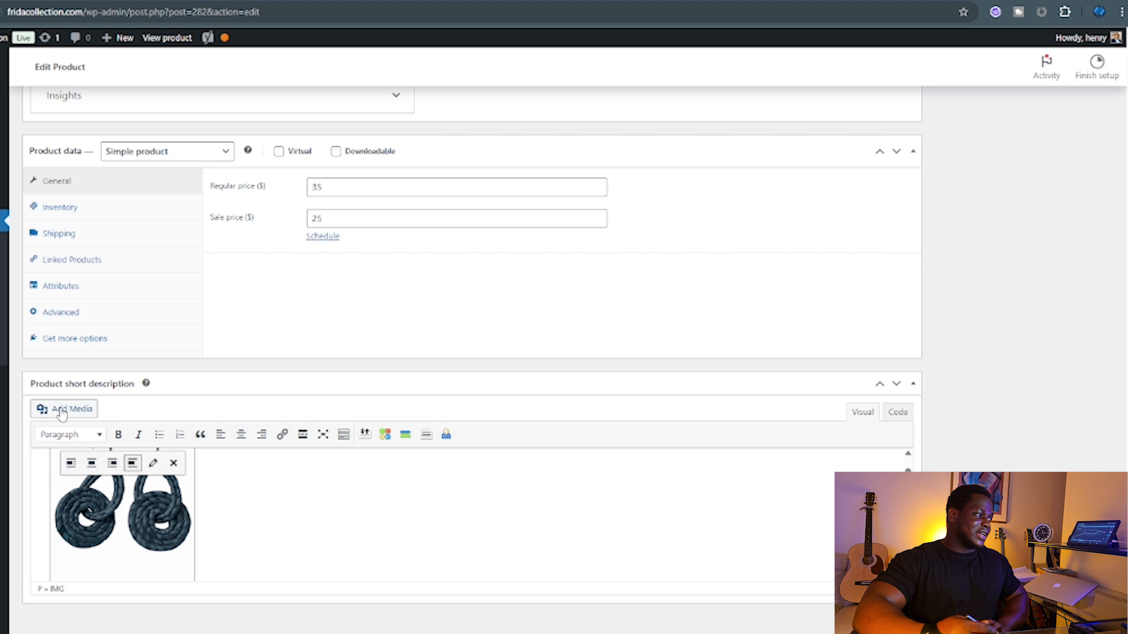
click(62, 411)
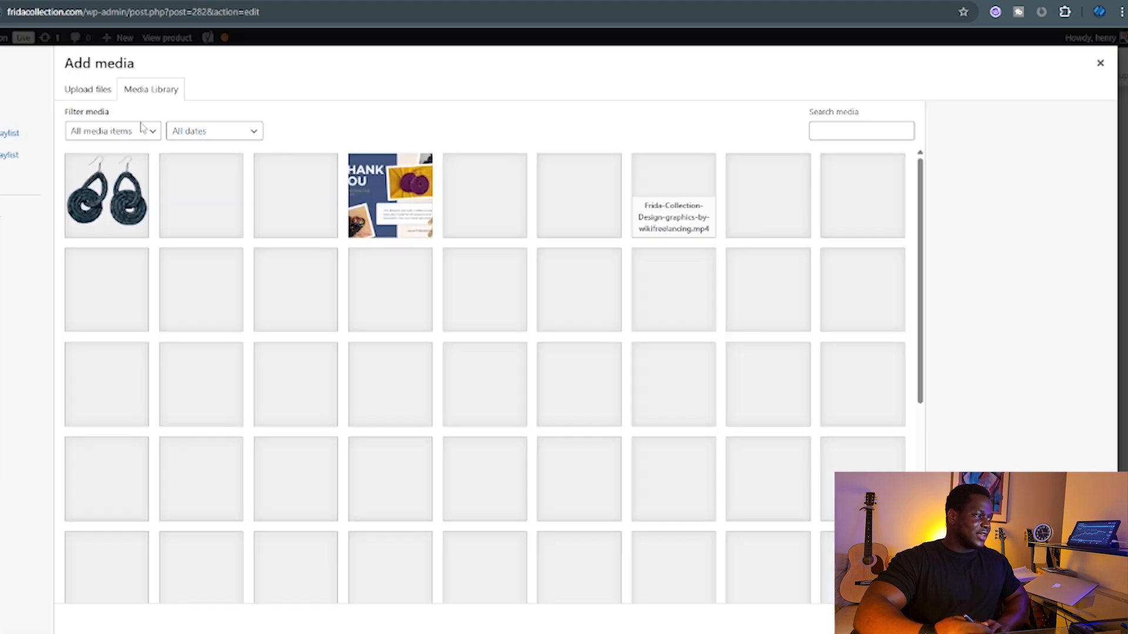
click(1100, 63)
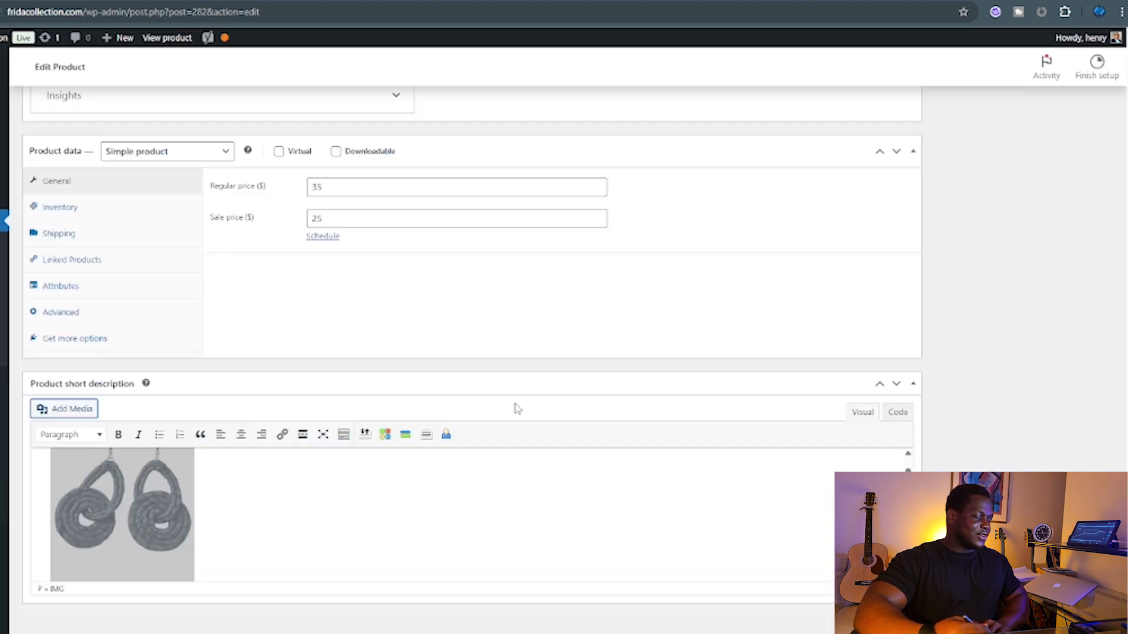
scroll(309, 508, down, 5)
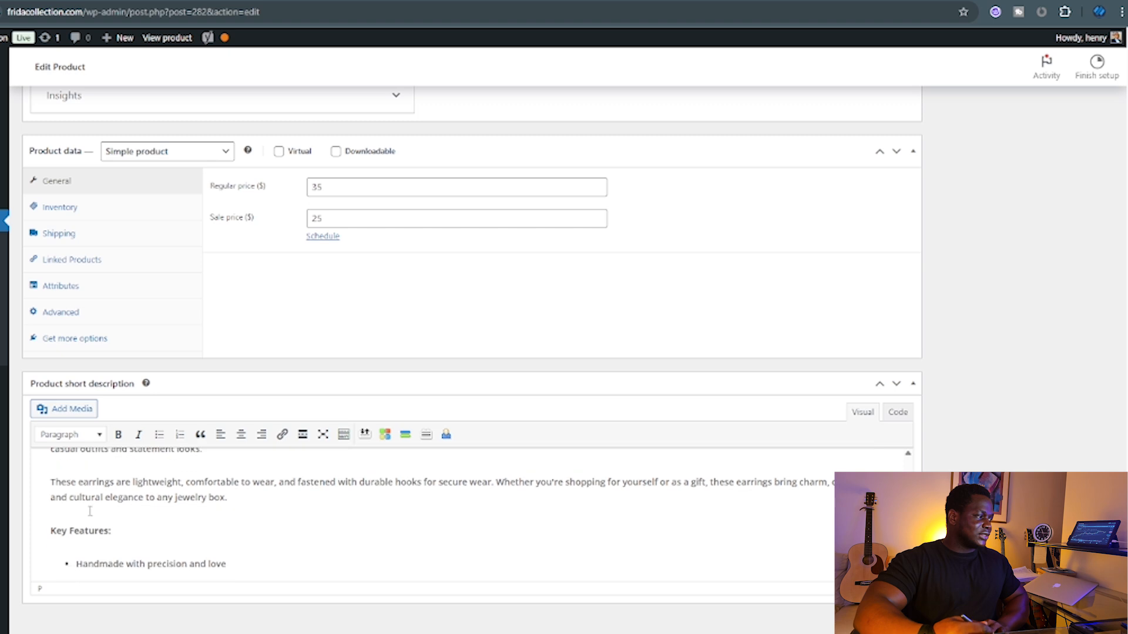
scroll(91, 511, down, 3)
scroll(178, 517, up, 1)
scroll(178, 517, down, 1)
click(197, 524)
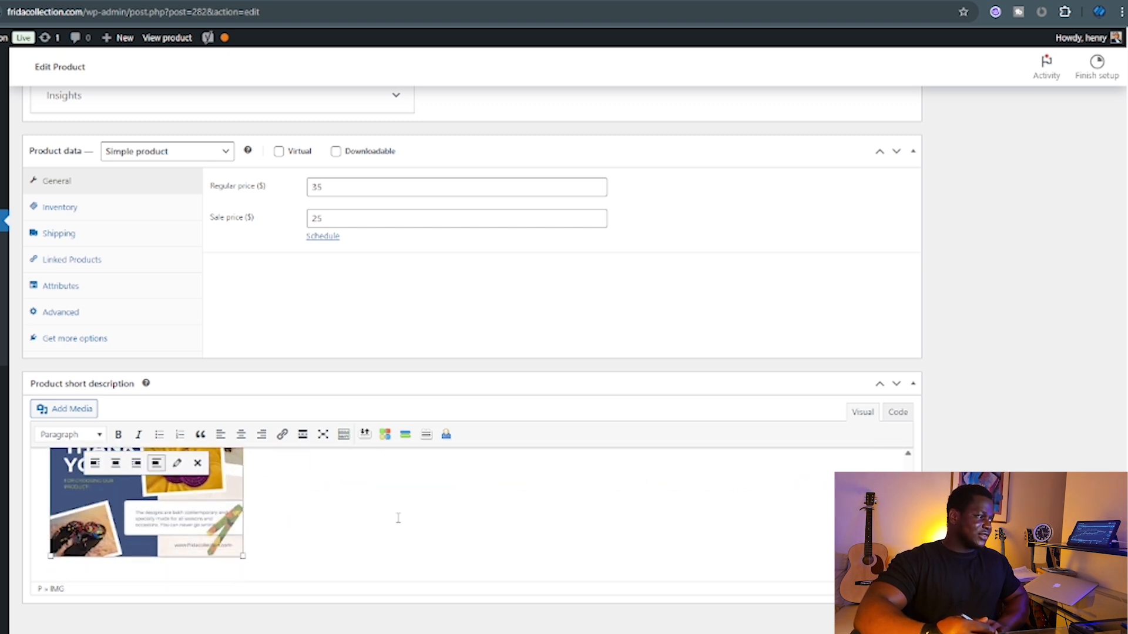
click(794, 516)
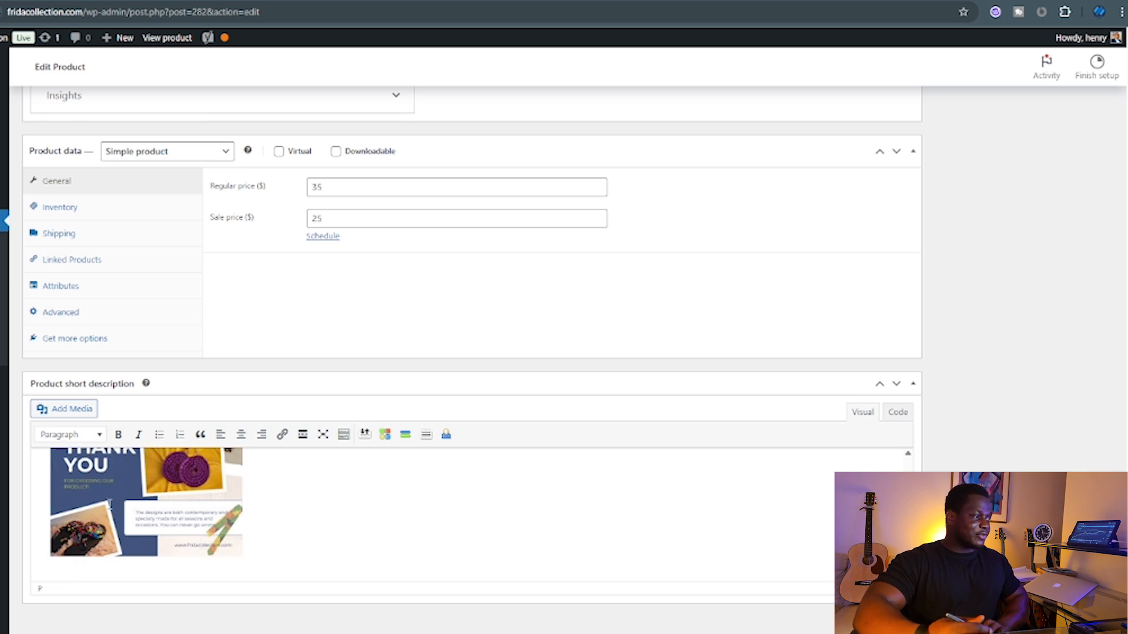
scroll(114, 509, up, 1)
scroll(150, 510, down, 2)
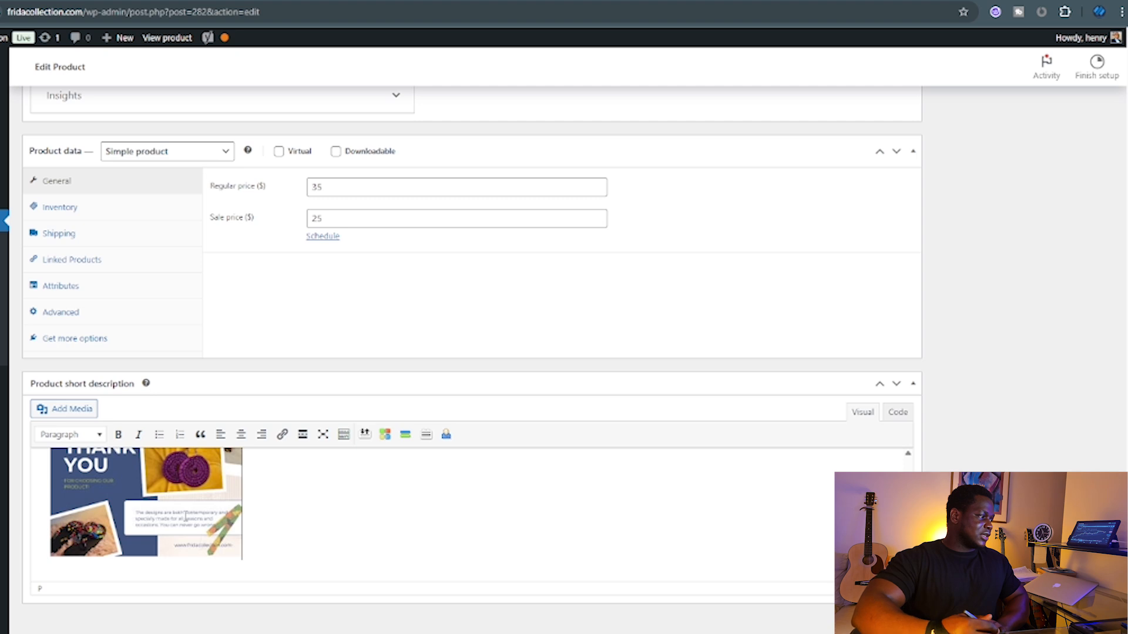
click(51, 410)
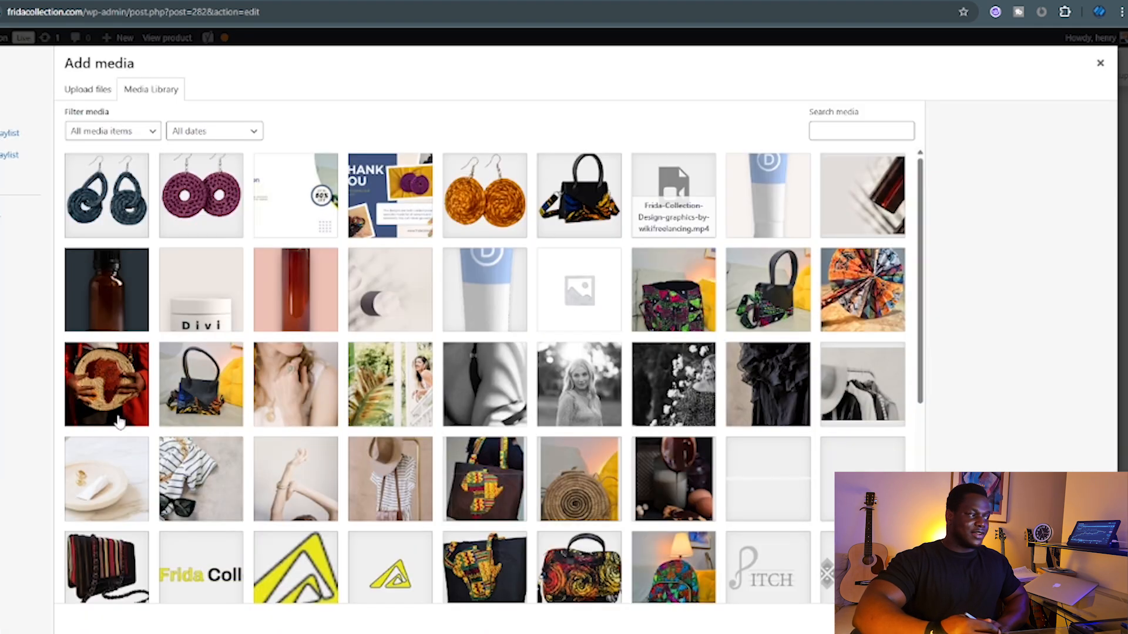
click(1100, 65)
scroll(982, 395, up, 5)
scroll(991, 370, up, 15)
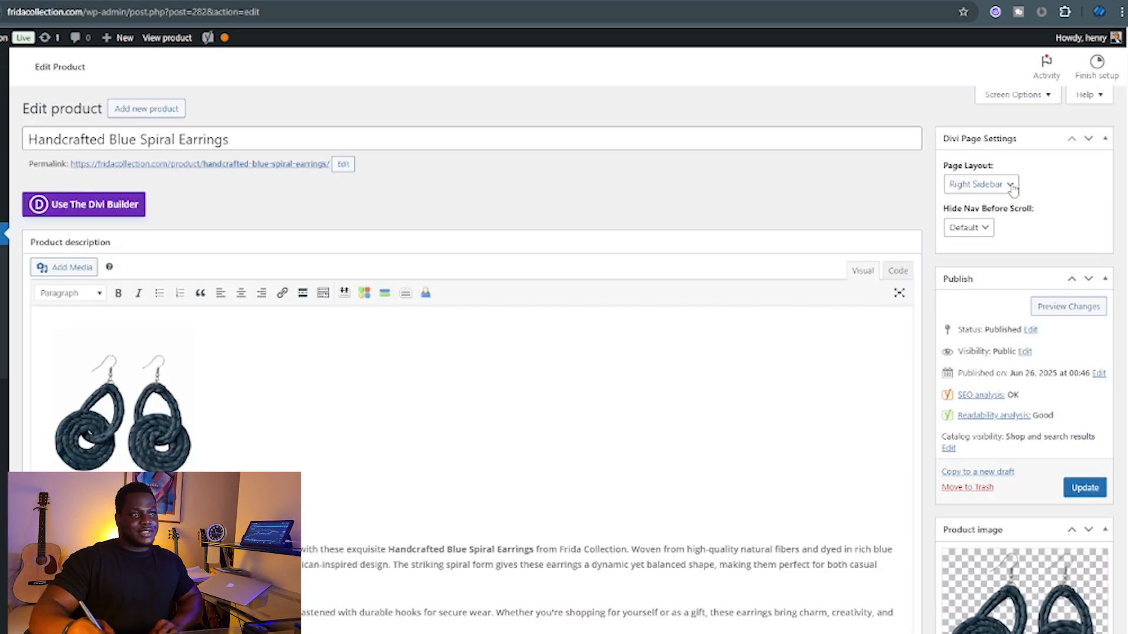
scroll(1049, 477, down, 3)
scroll(1050, 477, up, 3)
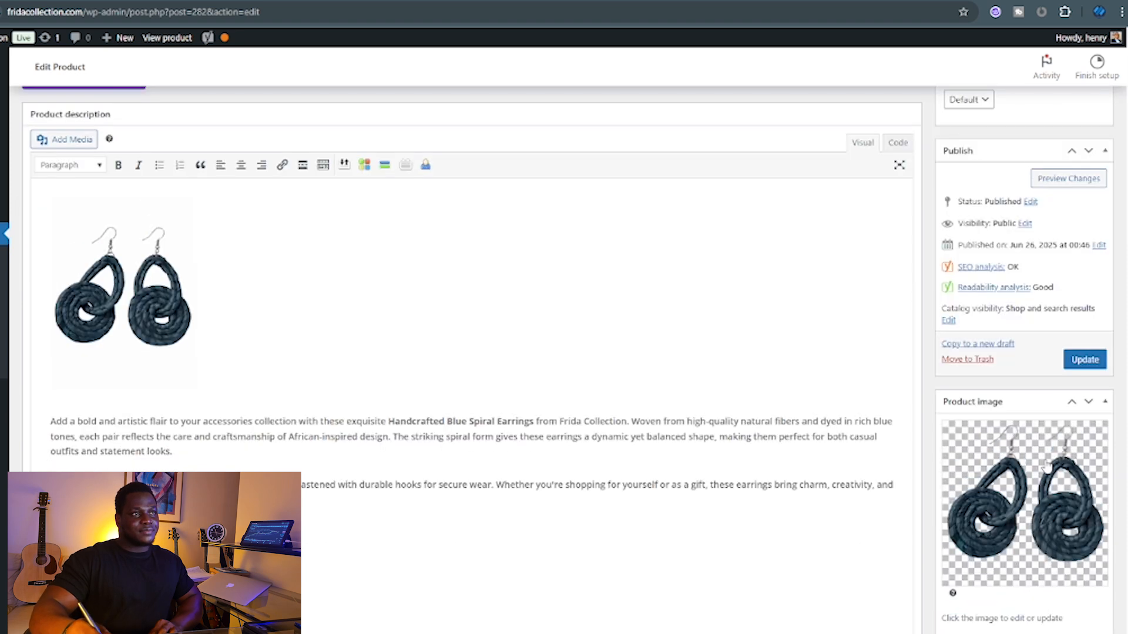
click(1011, 186)
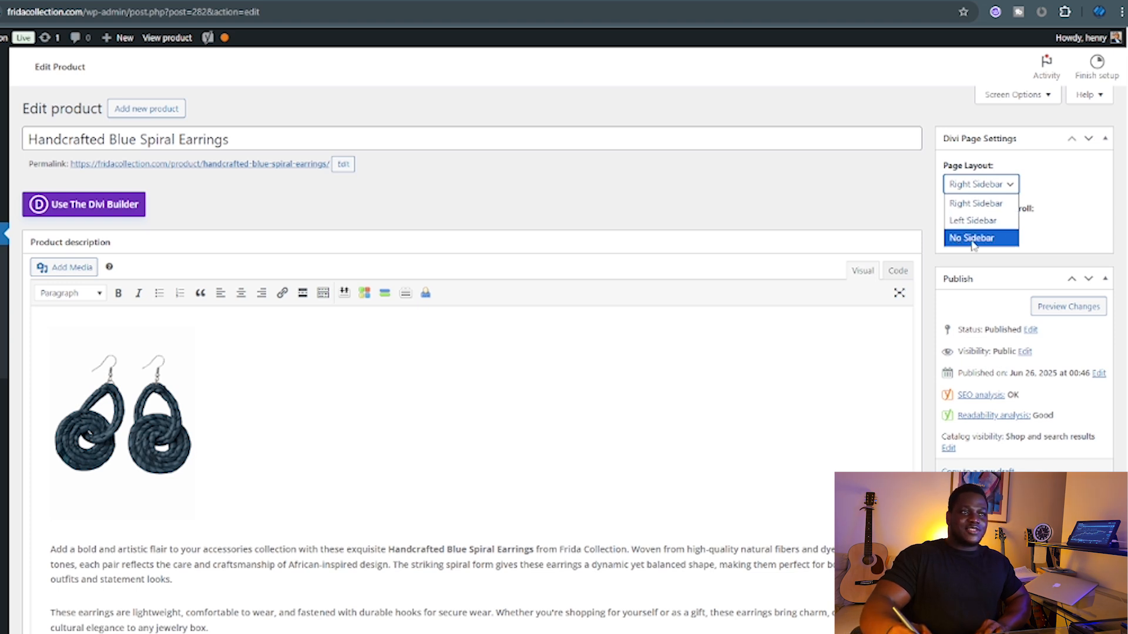
click(1072, 182)
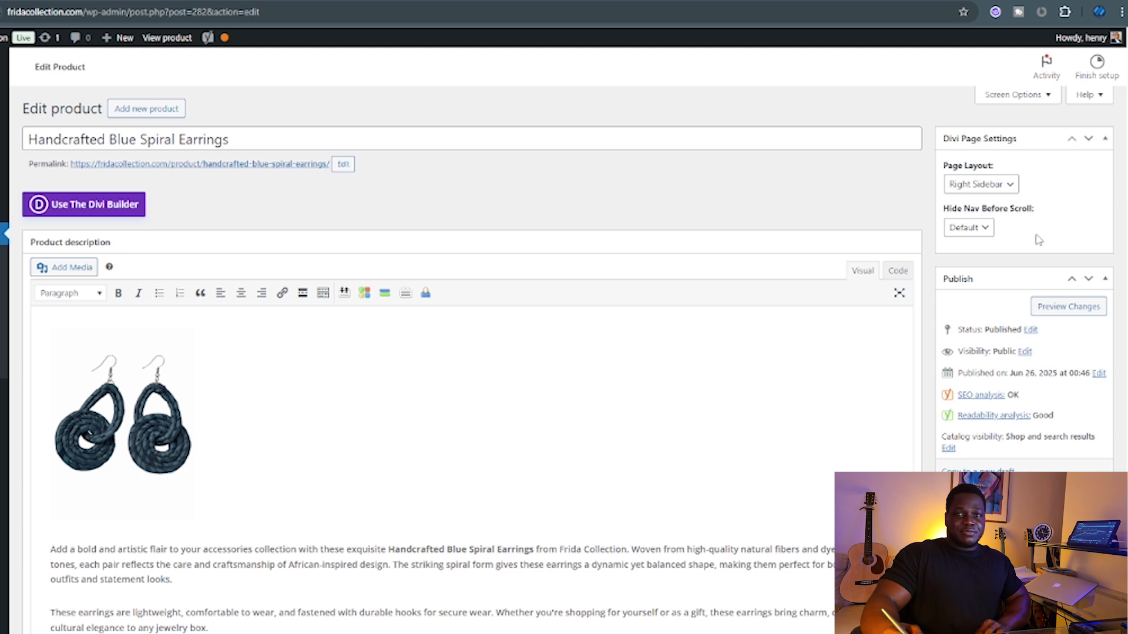
scroll(1038, 240, down, 1)
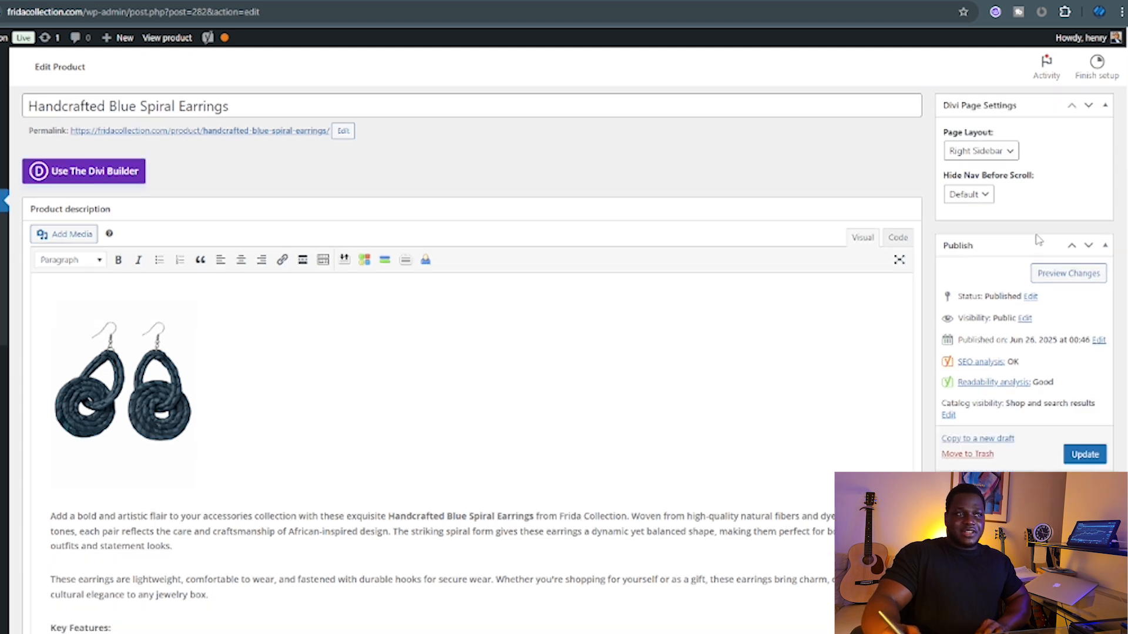
scroll(1043, 238, down, 1)
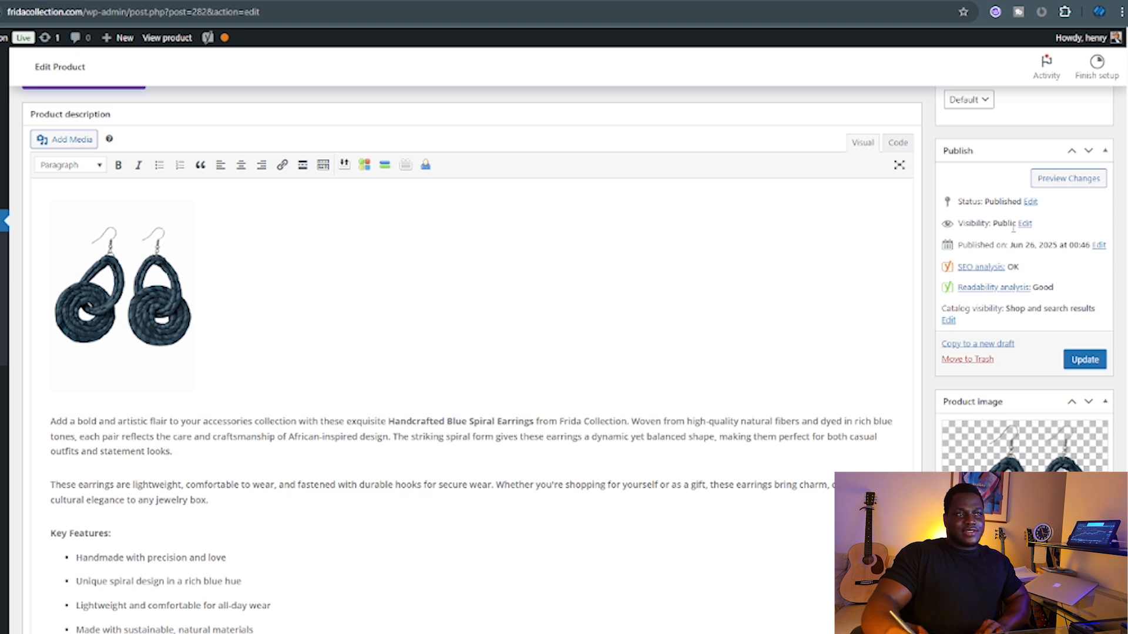
double_click(993, 201)
click(986, 217)
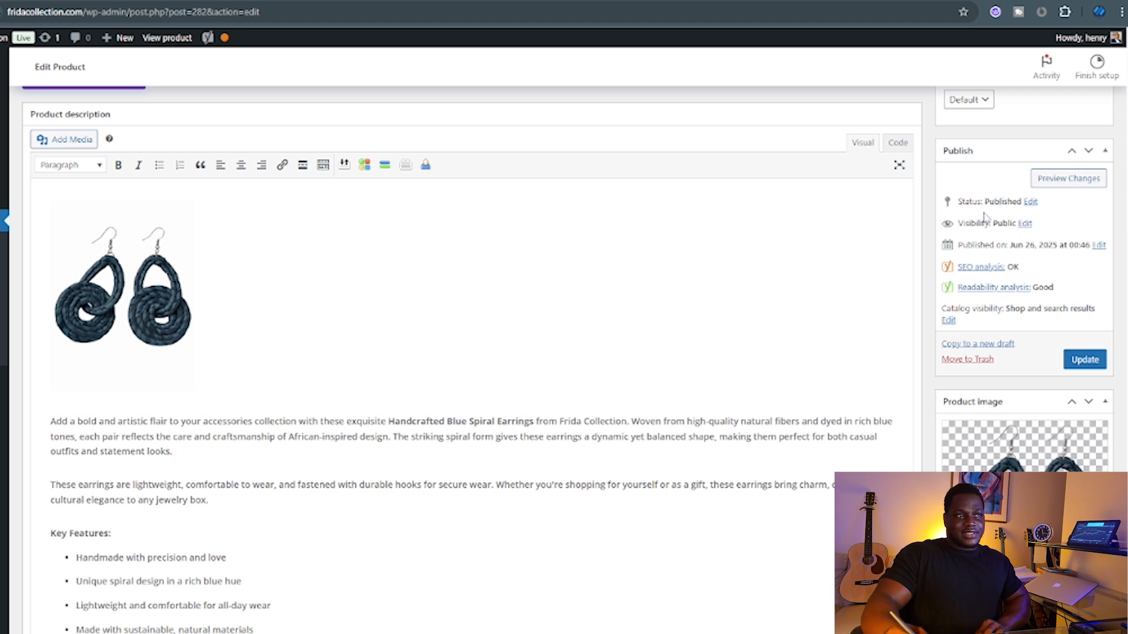
drag(964, 224, 980, 223)
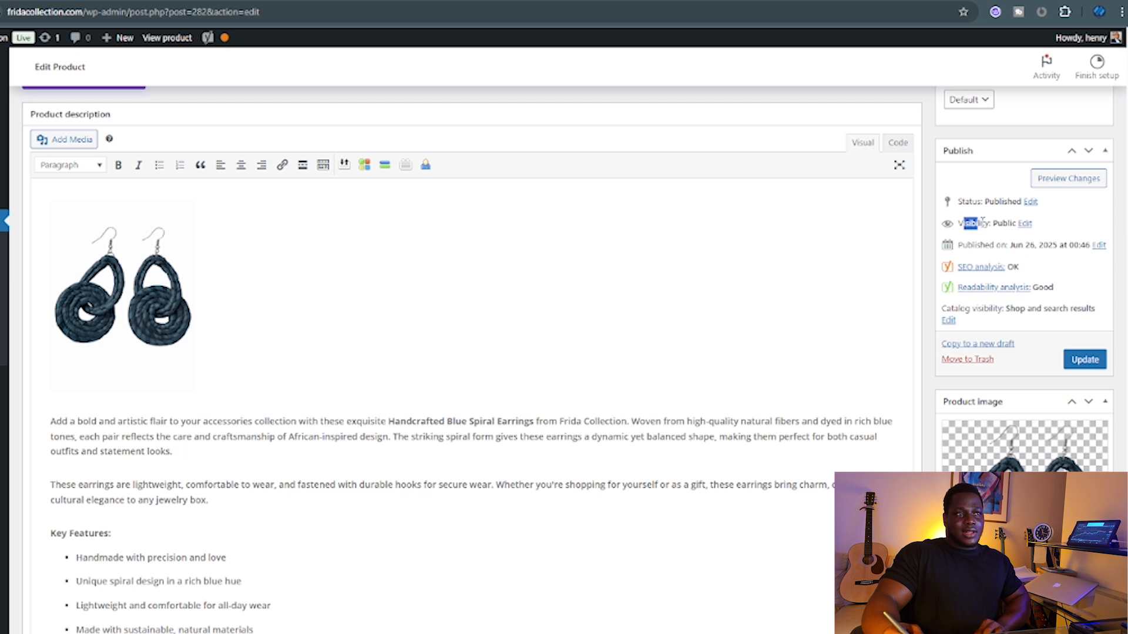
click(976, 230)
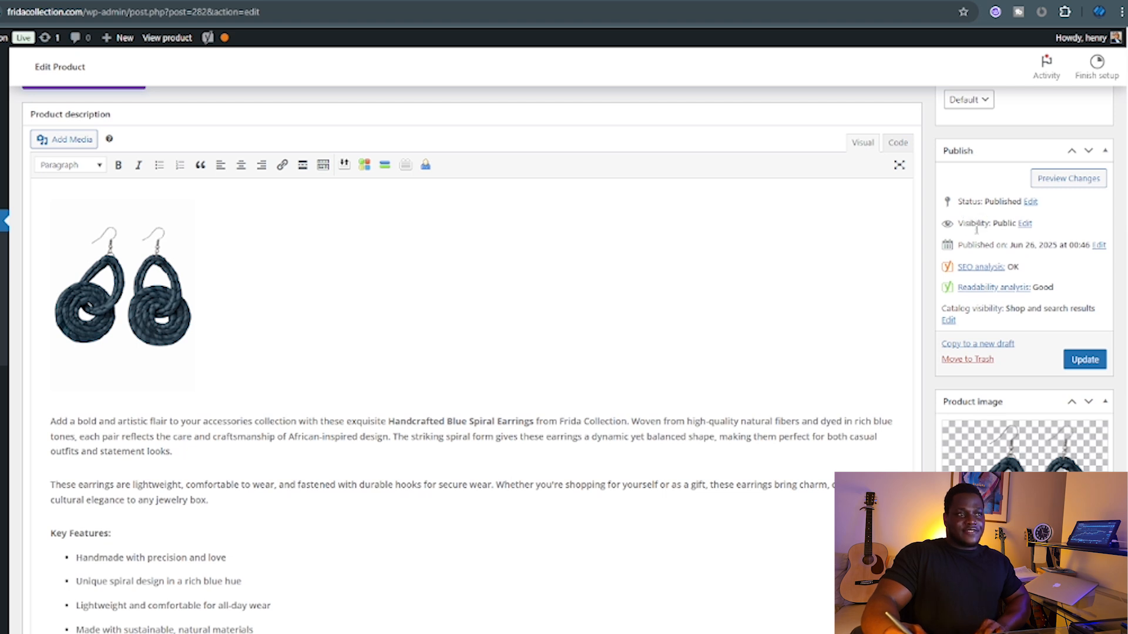
drag(1015, 246, 1065, 246)
click(1015, 249)
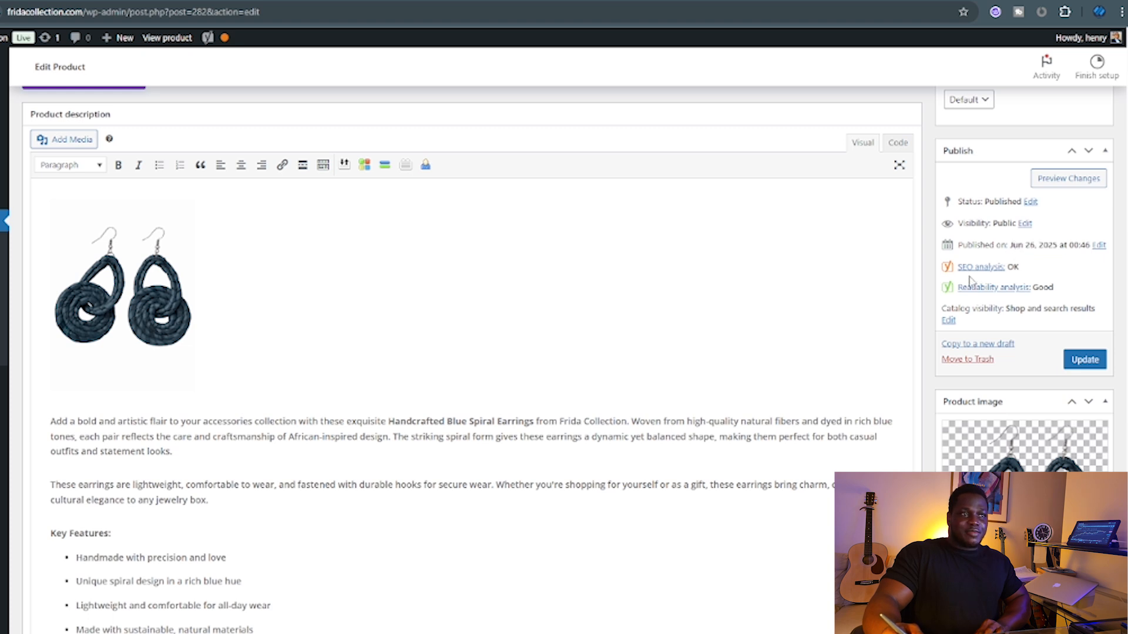
scroll(1012, 301, down, 4)
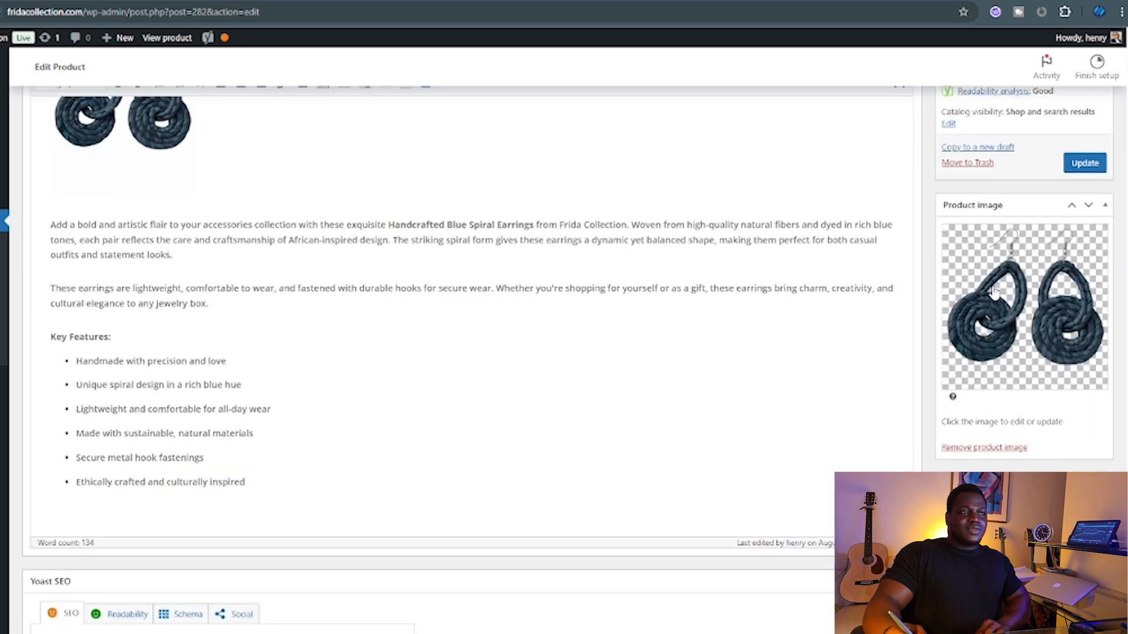
click(1011, 254)
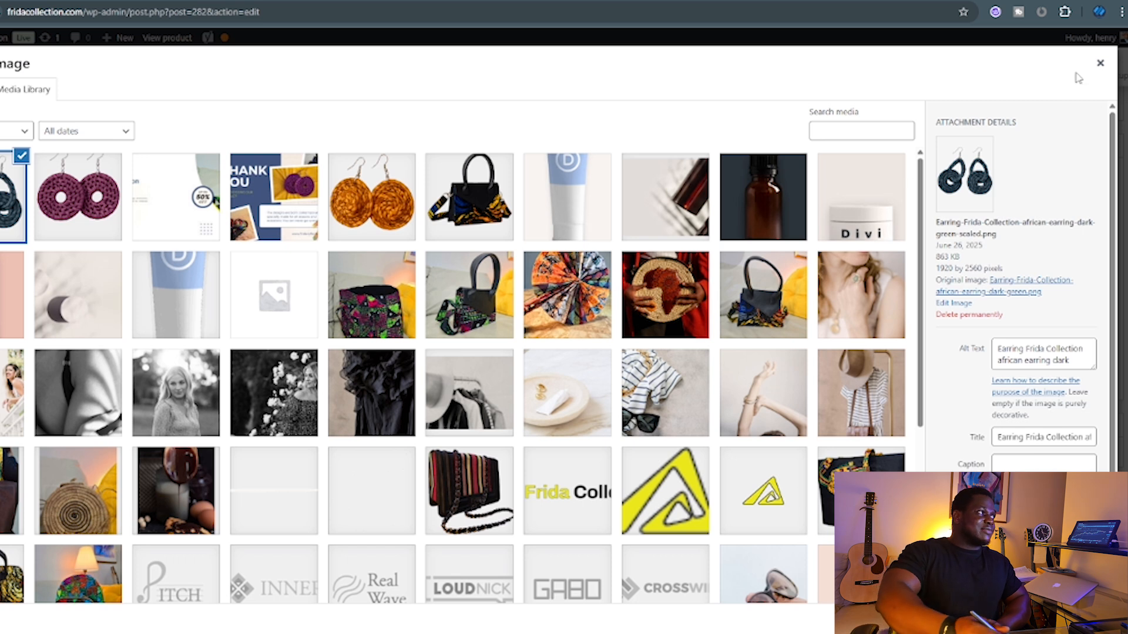
click(1099, 64)
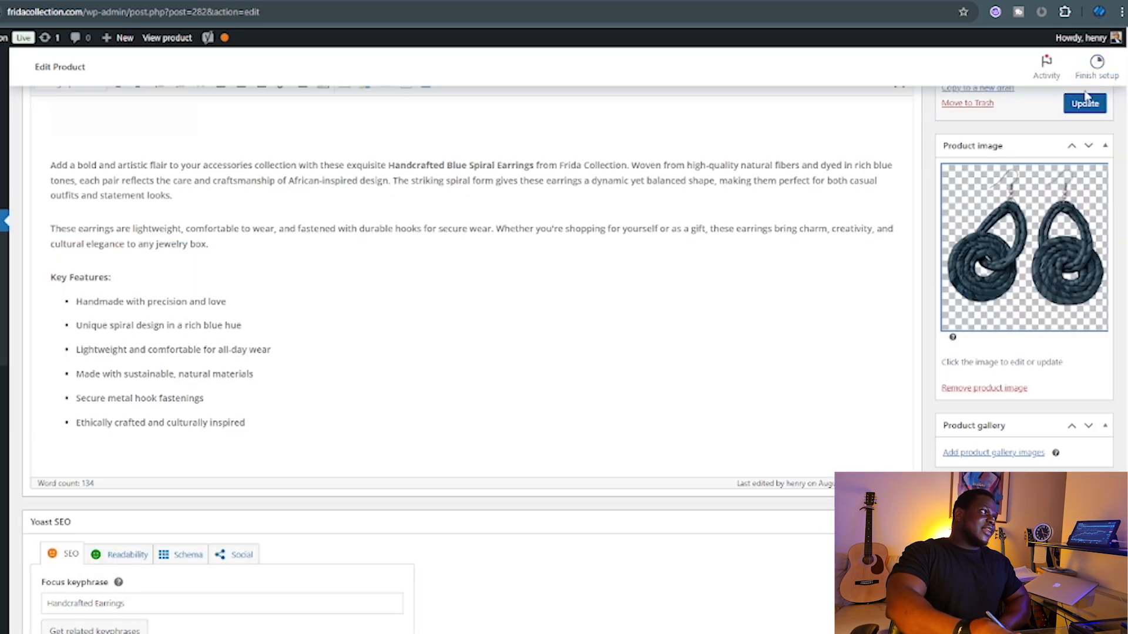
click(1021, 250)
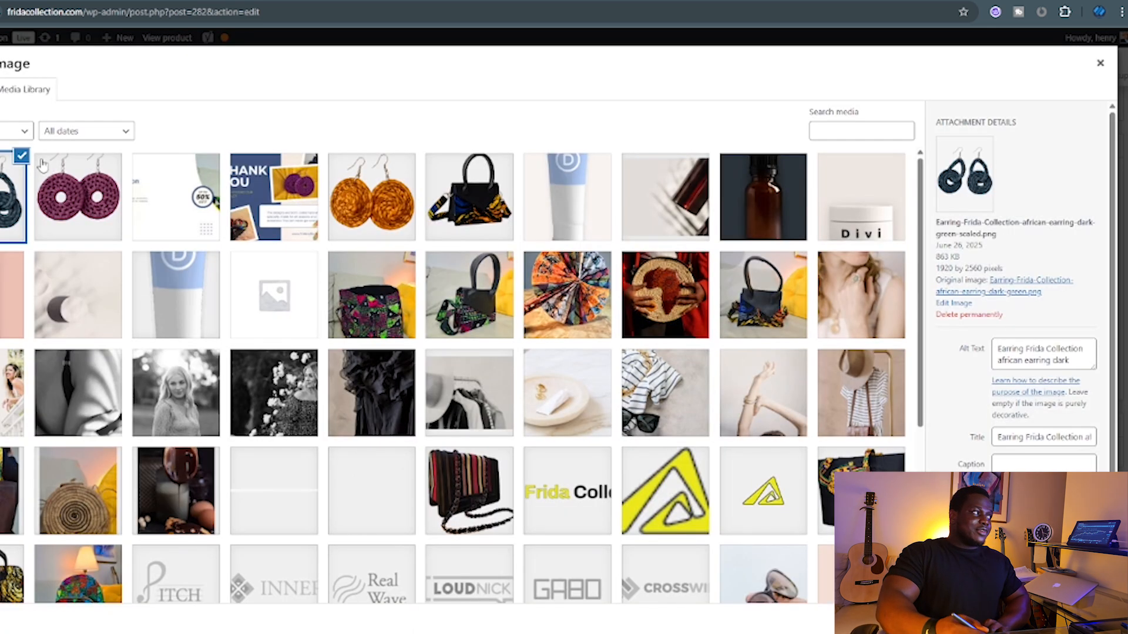
click(13, 94)
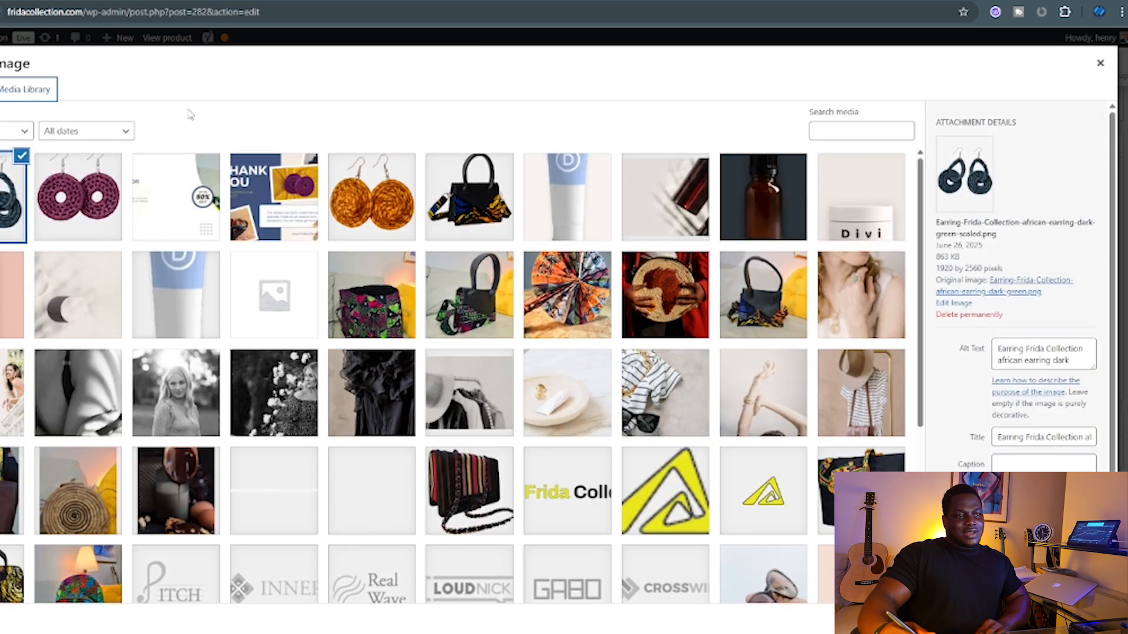
scroll(1051, 376, down, 1)
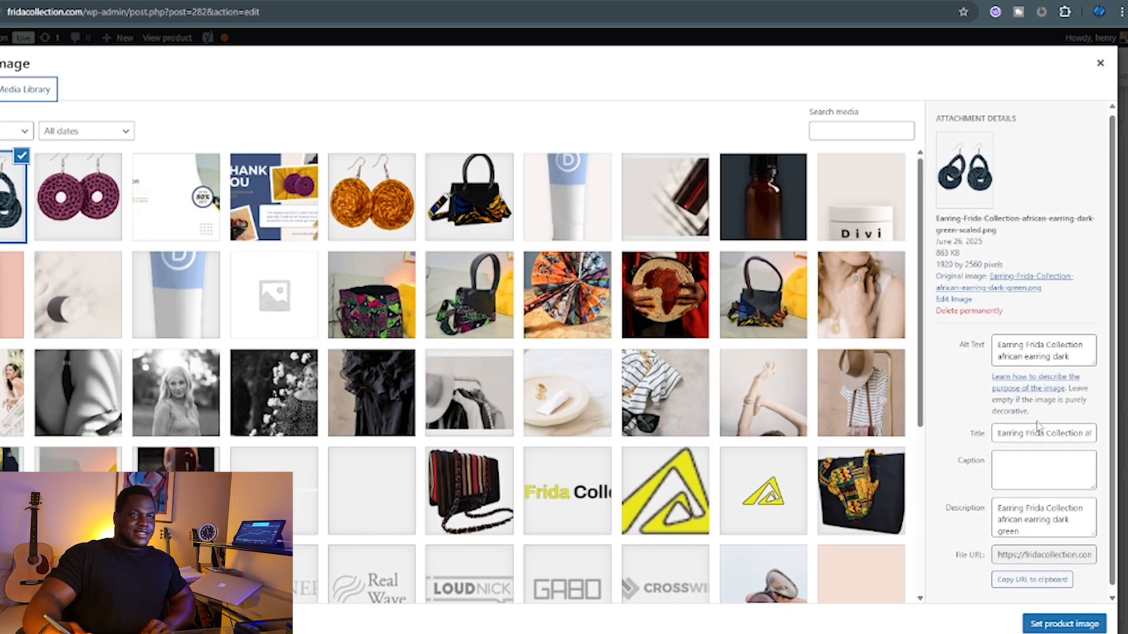
click(1026, 340)
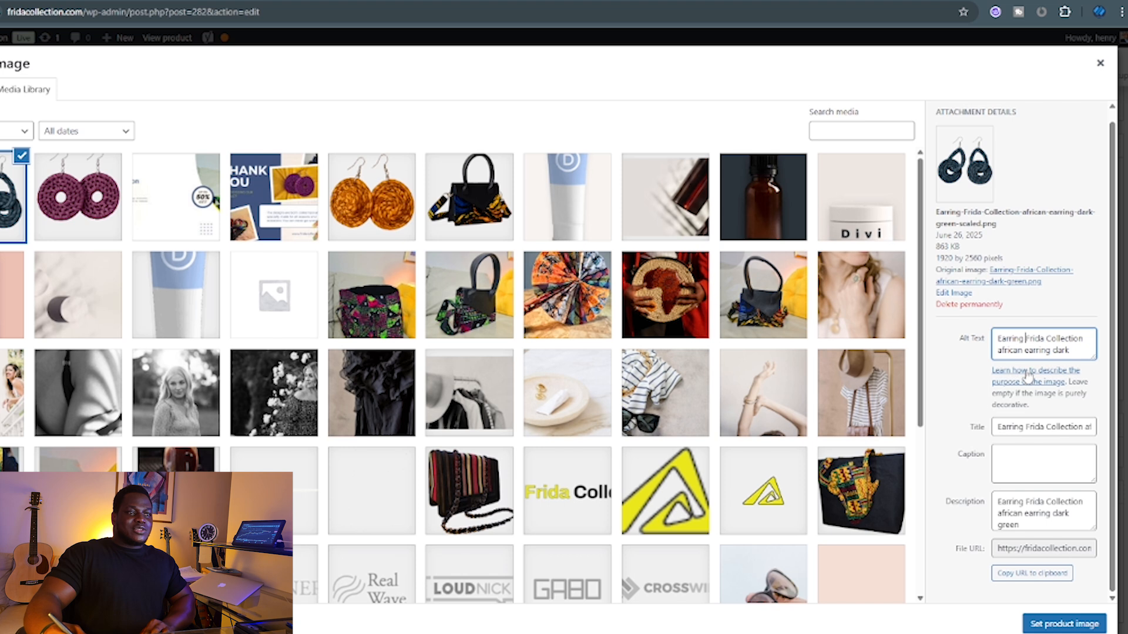
click(1070, 353)
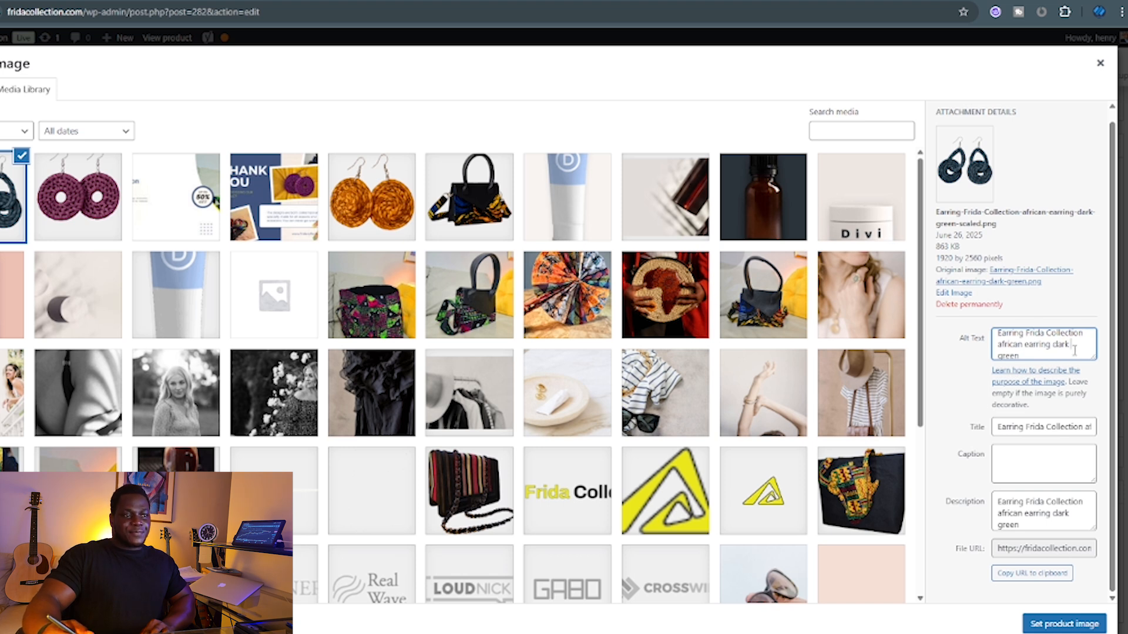
click(1018, 467)
click(1026, 427)
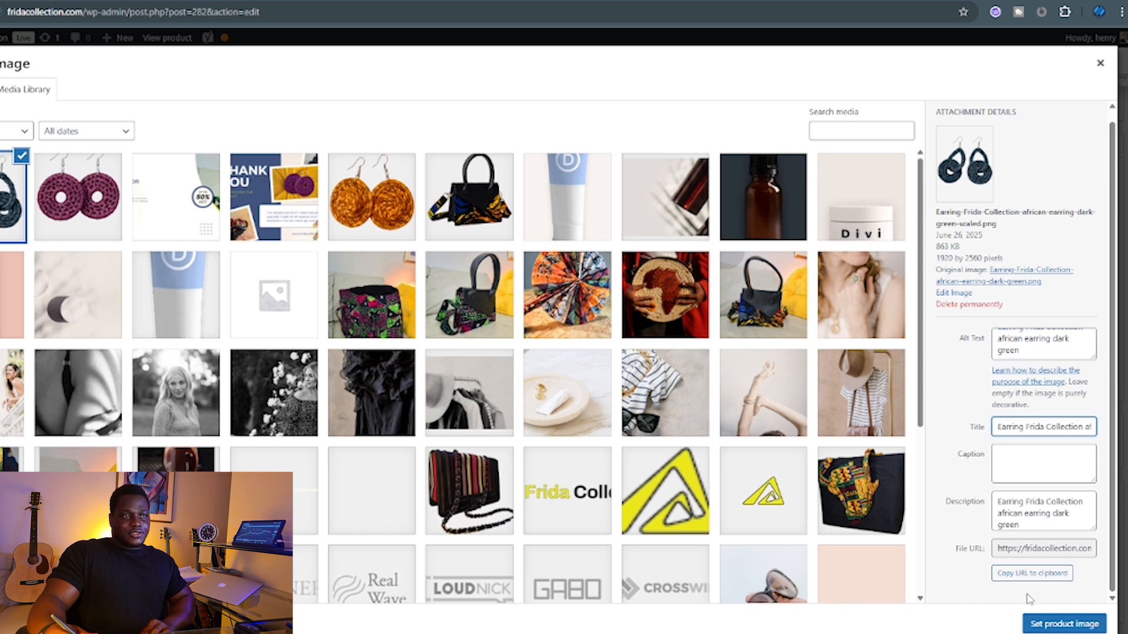
click(1100, 68)
scroll(1039, 363, down, 2)
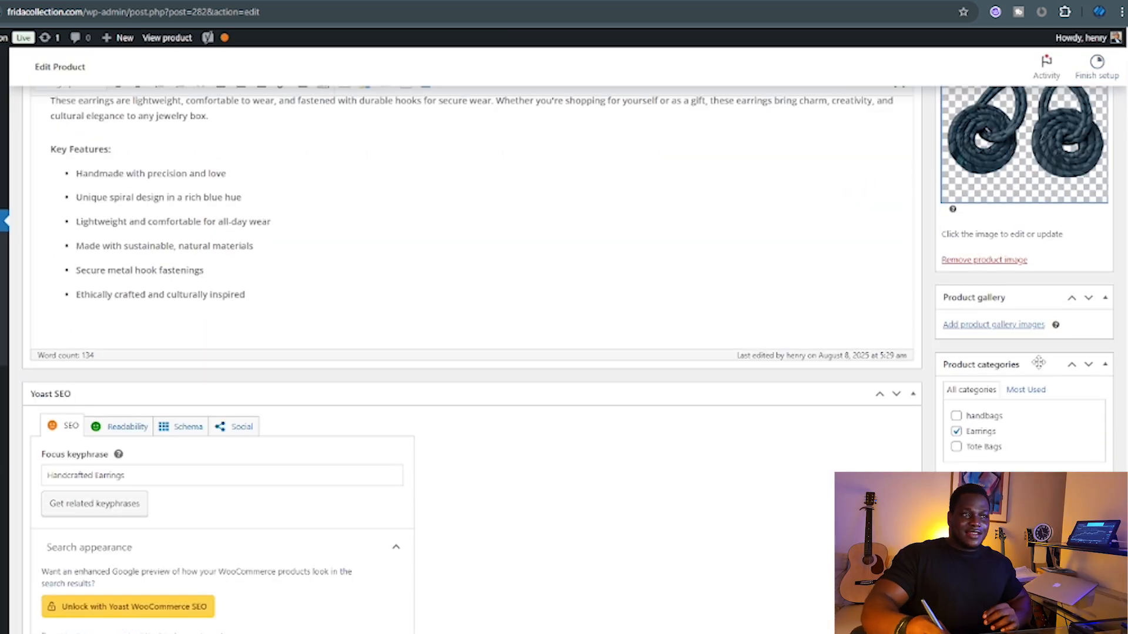
click(992, 326)
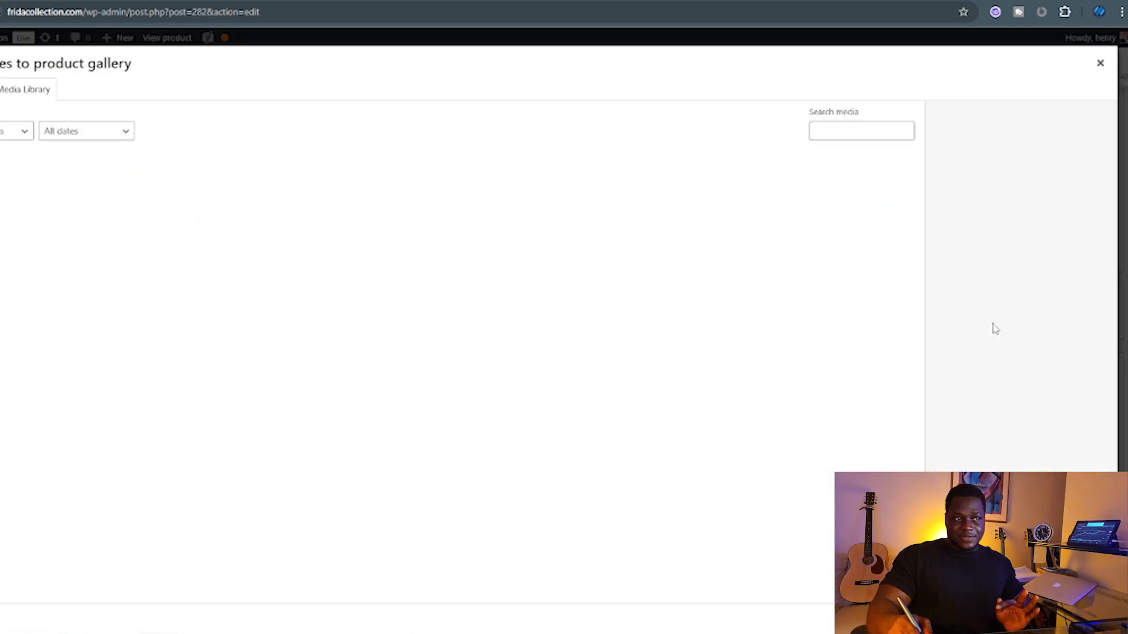
scroll(577, 380, down, 5)
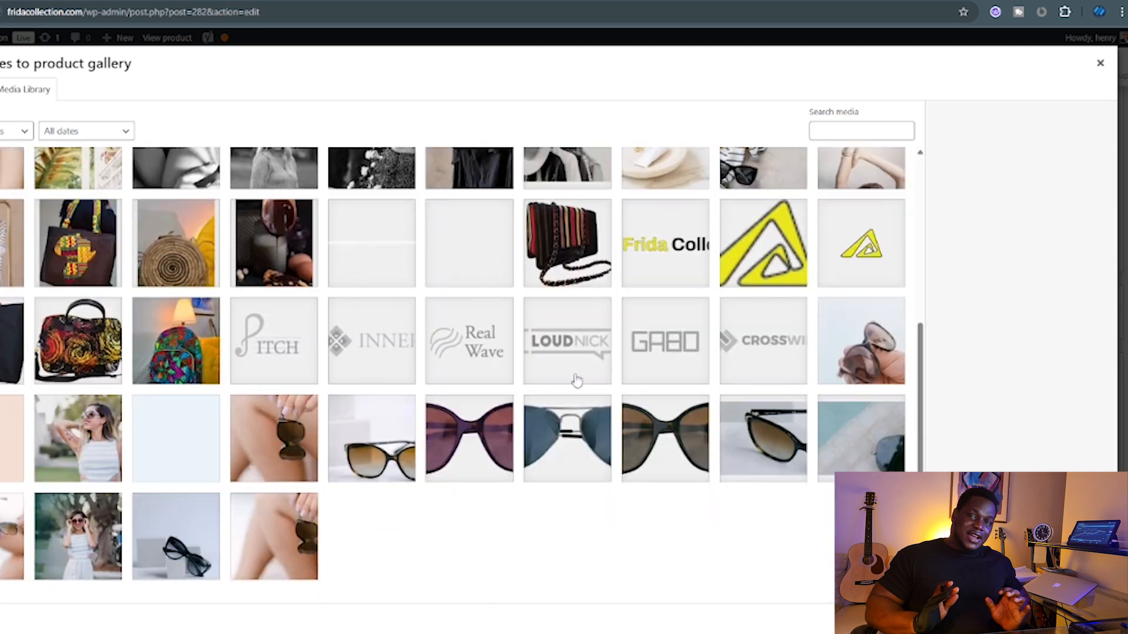
scroll(587, 365, up, 5)
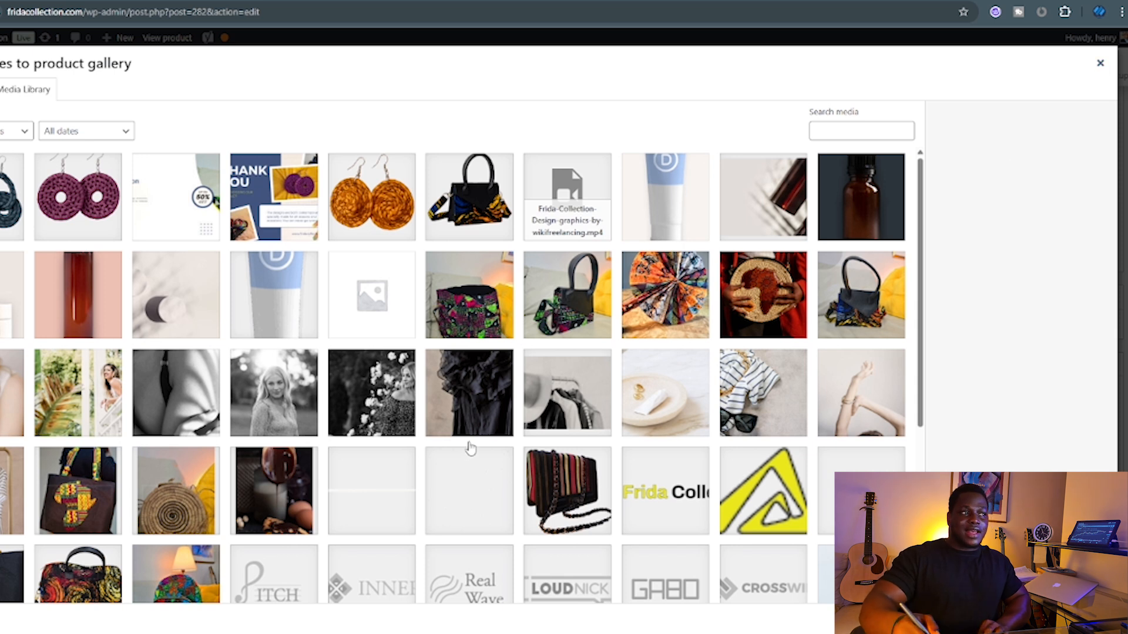
scroll(465, 443, down, 2)
scroll(497, 432, up, 2)
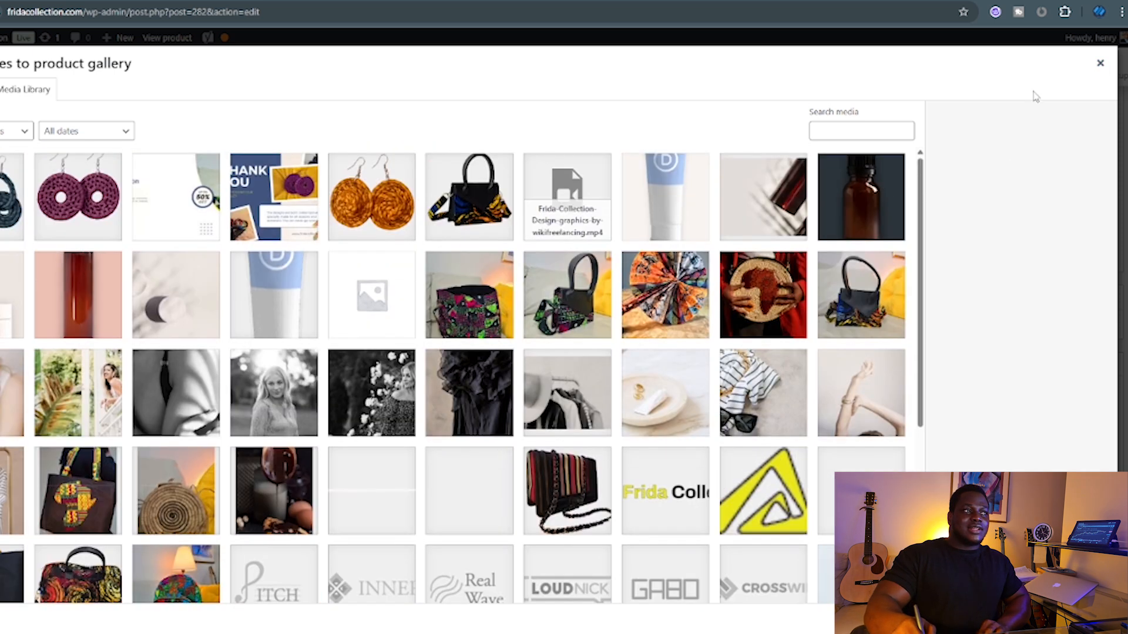
click(1100, 65)
scroll(1052, 364, down, 3)
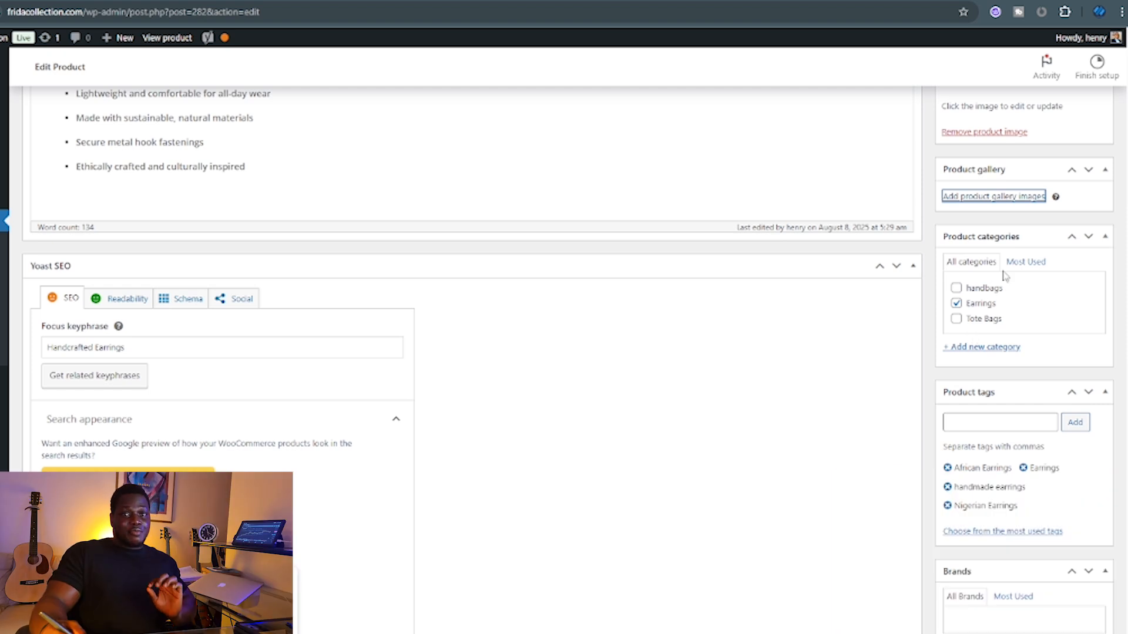
Toggle Most Used and All categories, then enter Backpacks as a new category name.
click(1025, 262)
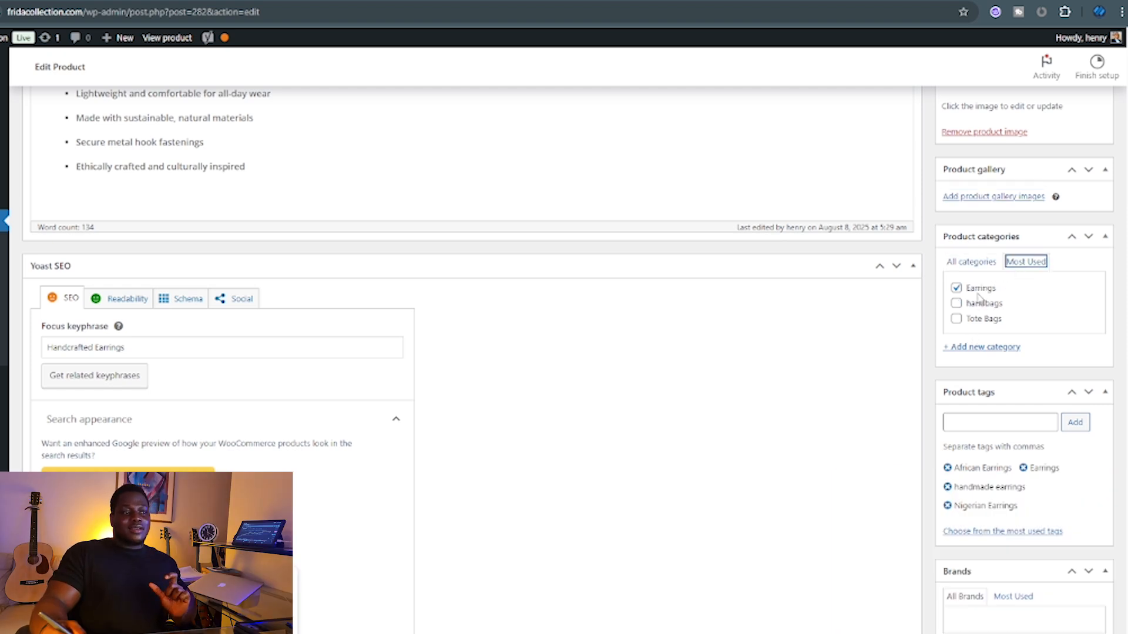
click(971, 262)
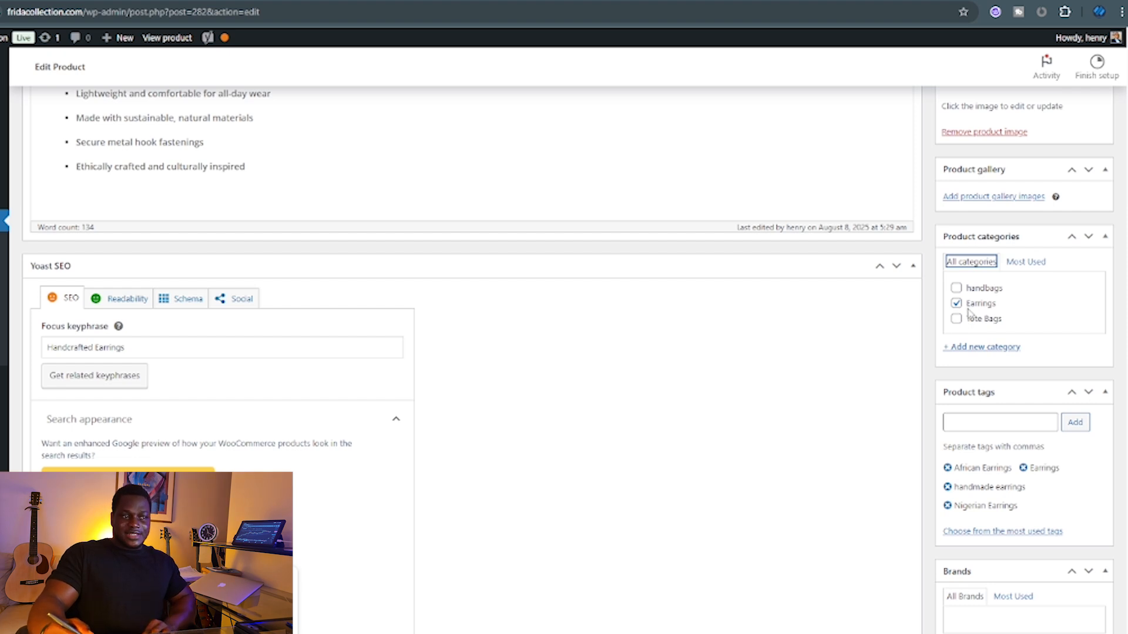
click(970, 350)
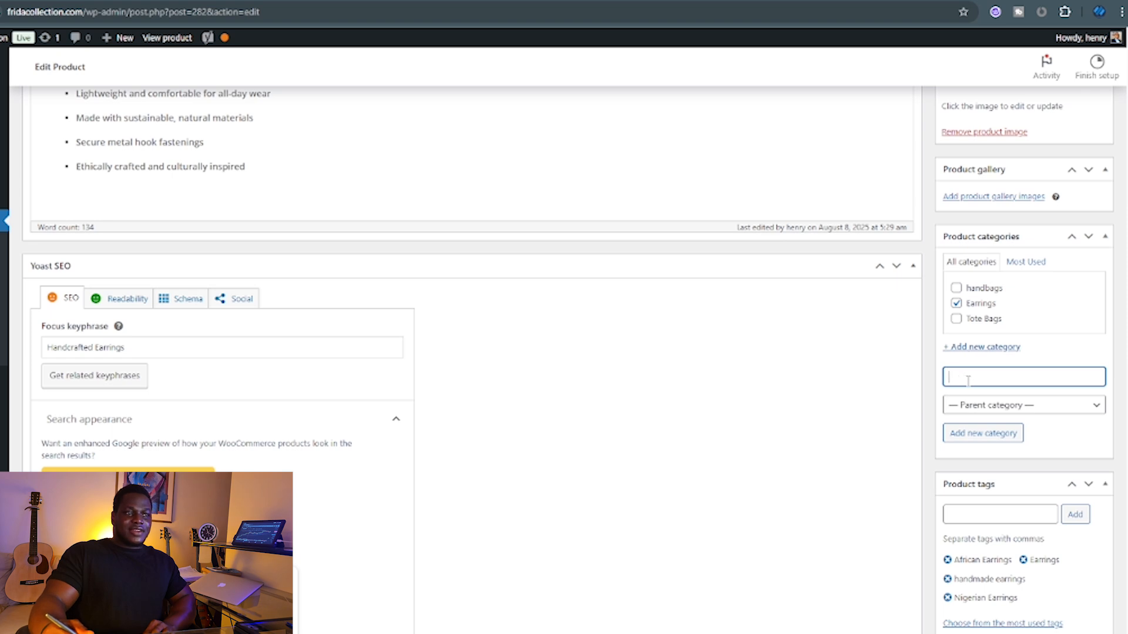
text(Handbag)
key(BackSpace)
key(BackSpace)
key(BackSpace)
key(BackSpace)
key(BackSpace)
key(BackSpace)
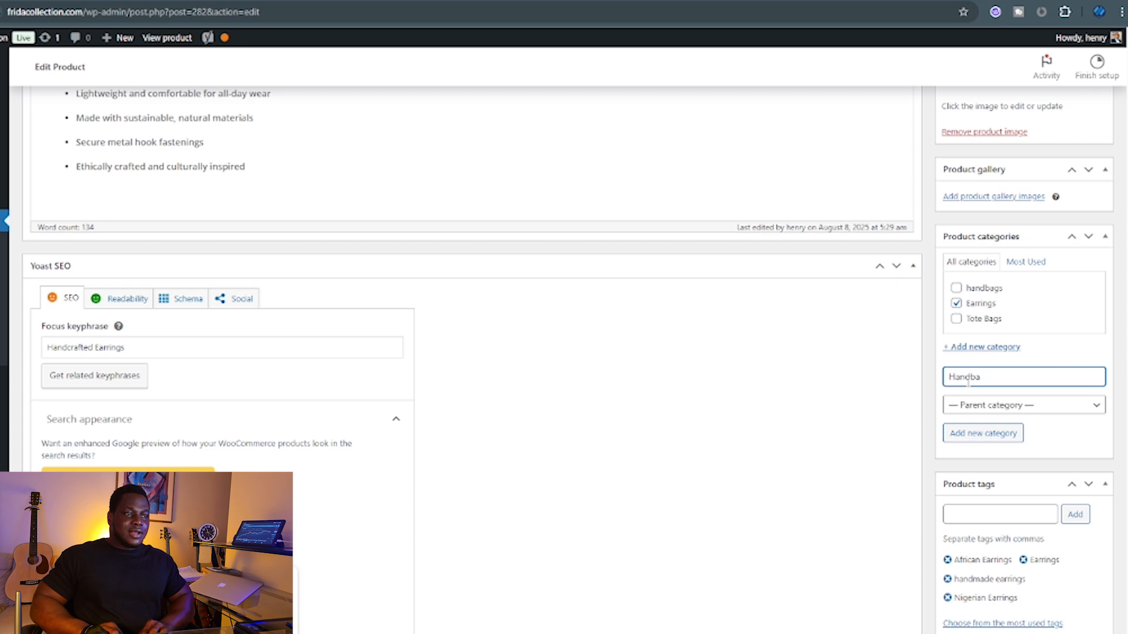
text(b)
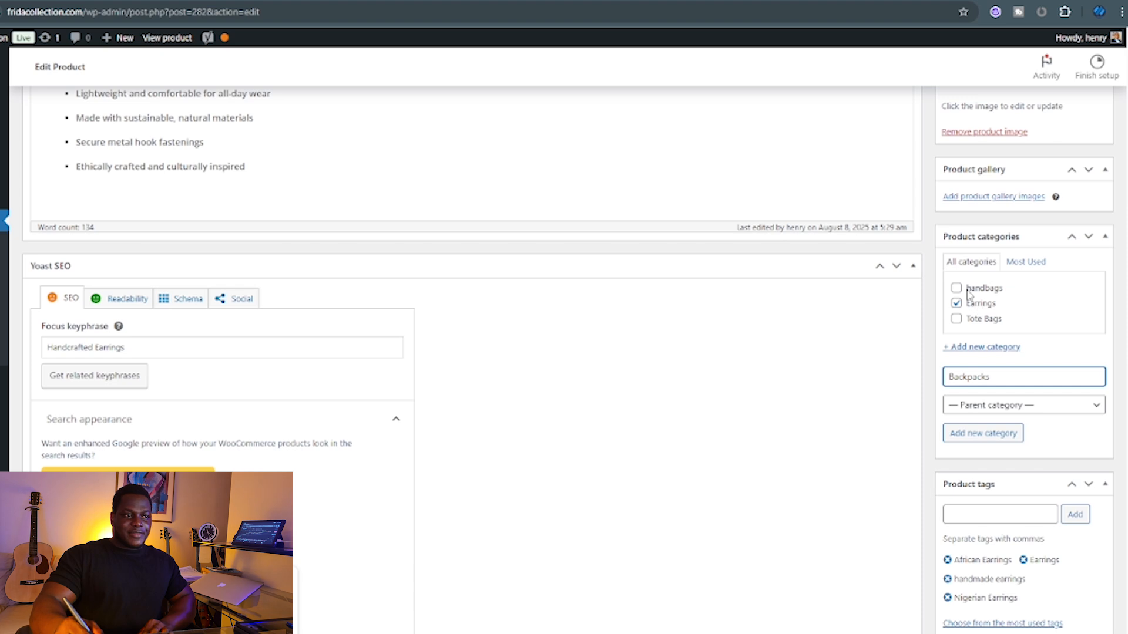
Leave the Parent category unset and place the caret in the Product tags field.
click(1003, 411)
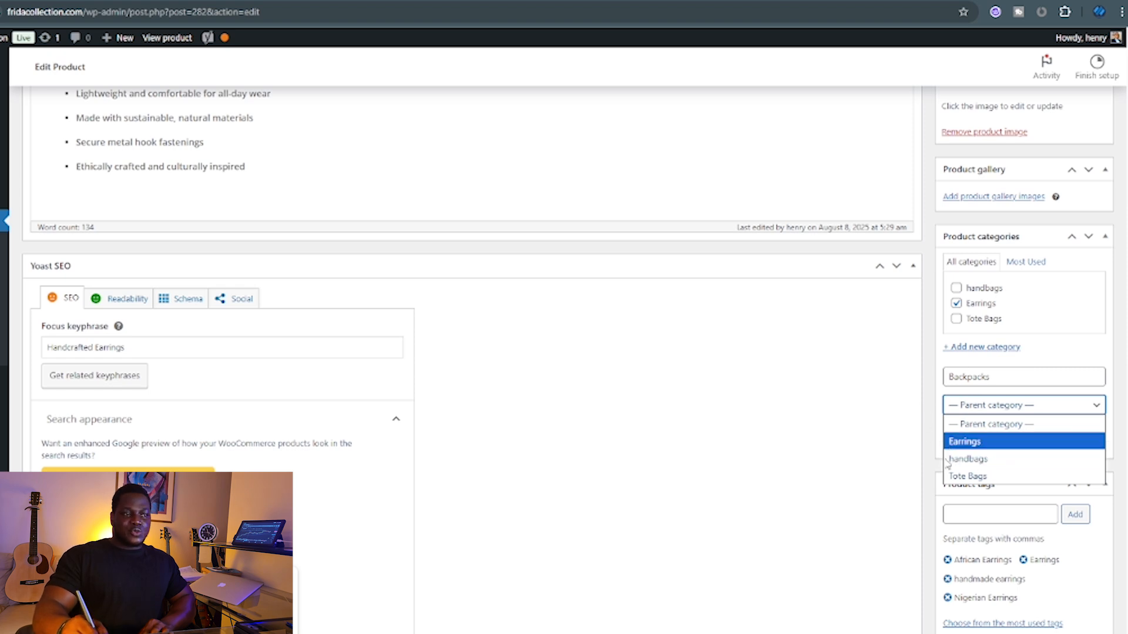
click(929, 370)
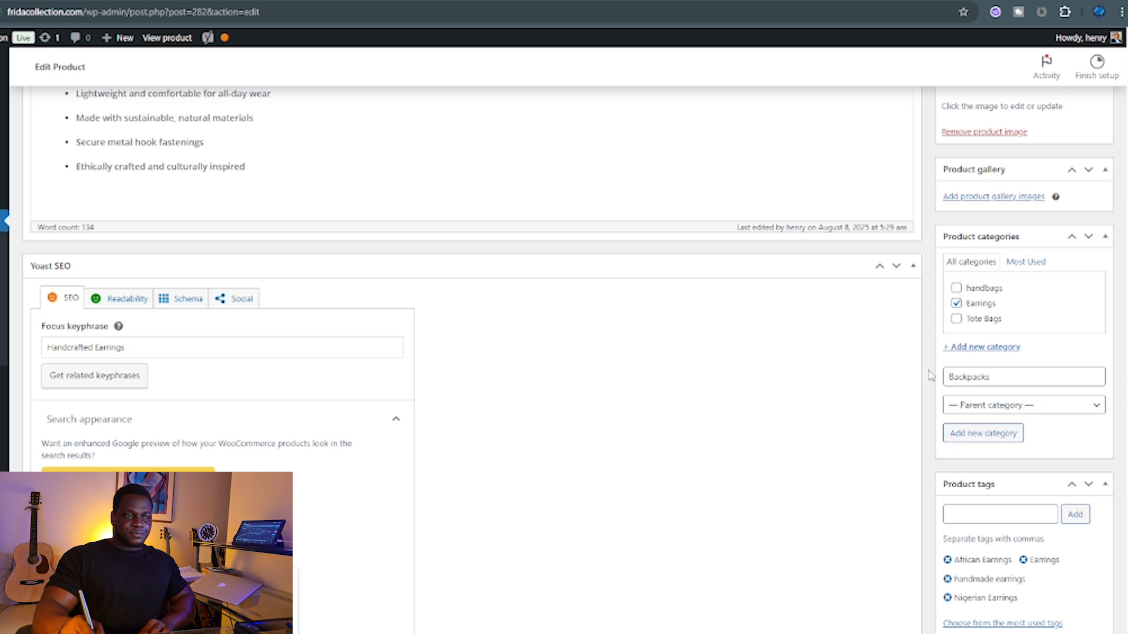
scroll(935, 381, down, 4)
click(982, 264)
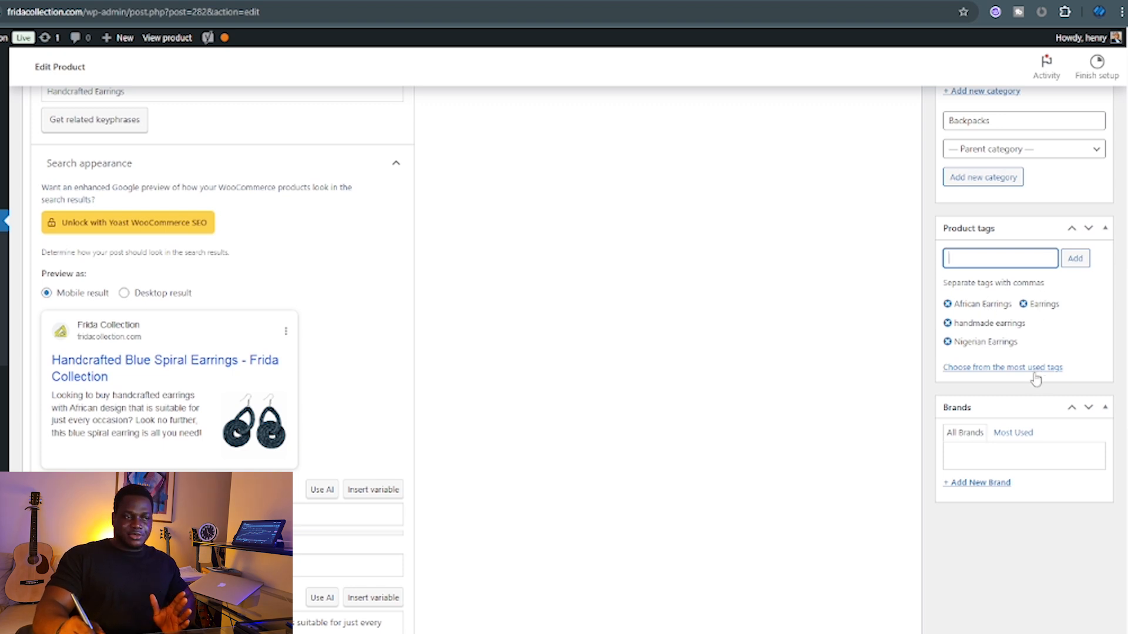
In the Brands box, open the + Add New Brand form and leave Parent Brand unset.
scroll(1031, 380, down, 2)
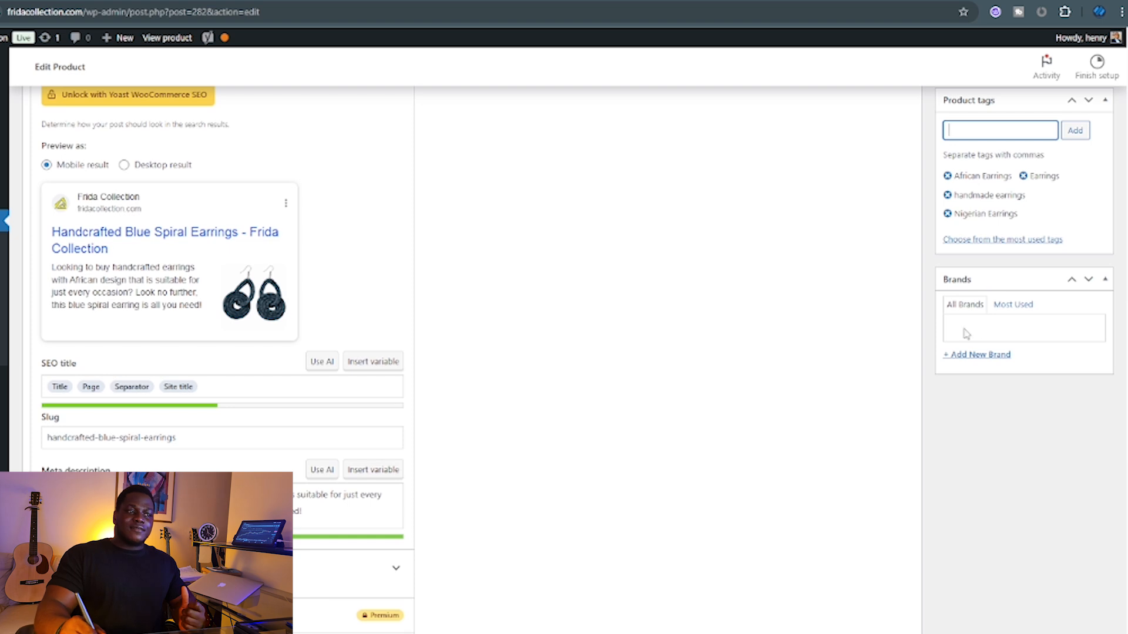
click(972, 358)
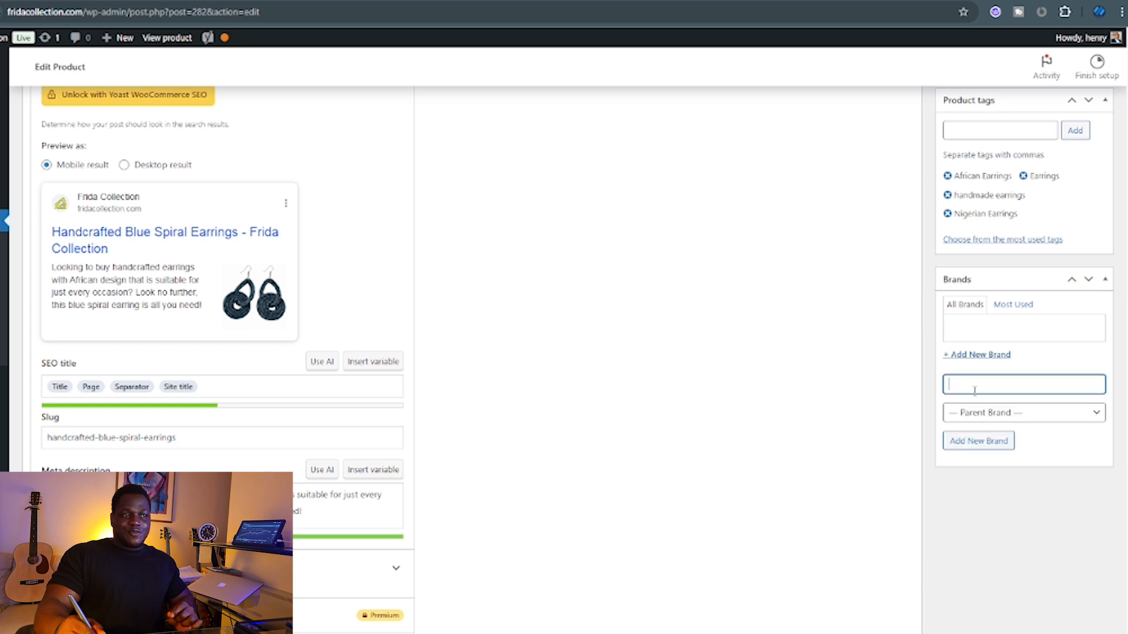
click(981, 415)
click(992, 431)
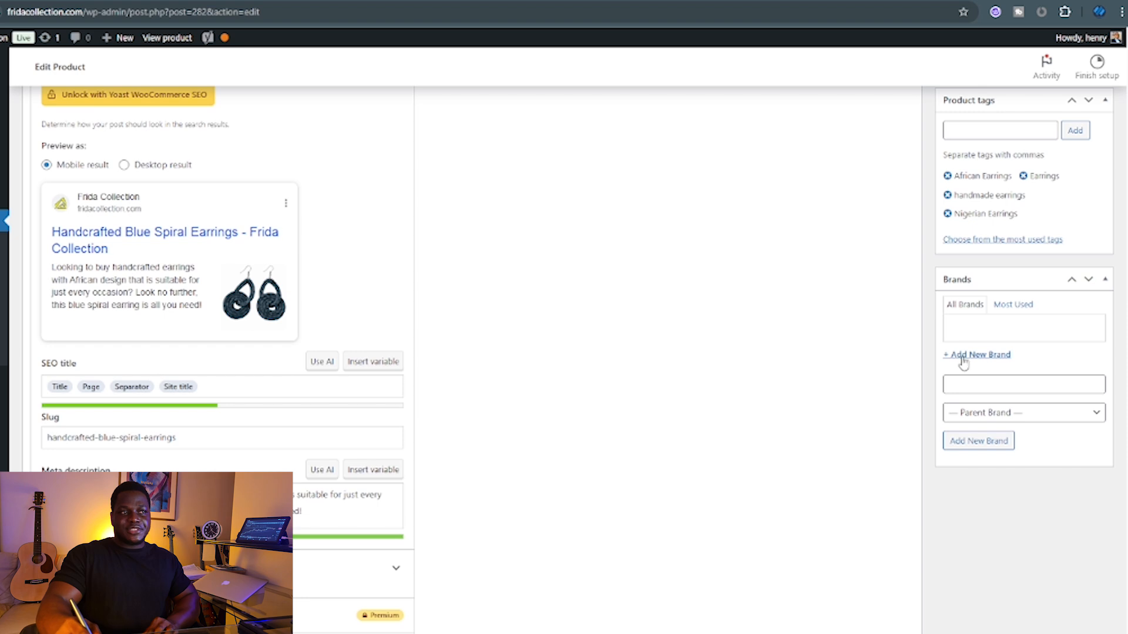
scroll(964, 363, up, 15)
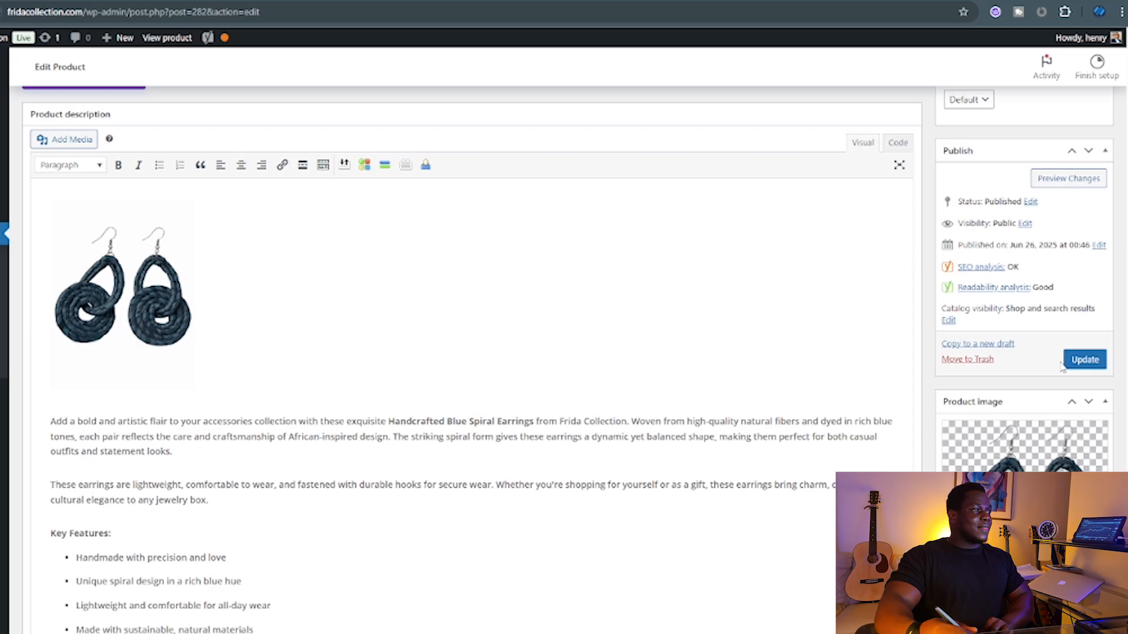
scroll(385, 394, down, 4)
scroll(386, 394, down, 5)
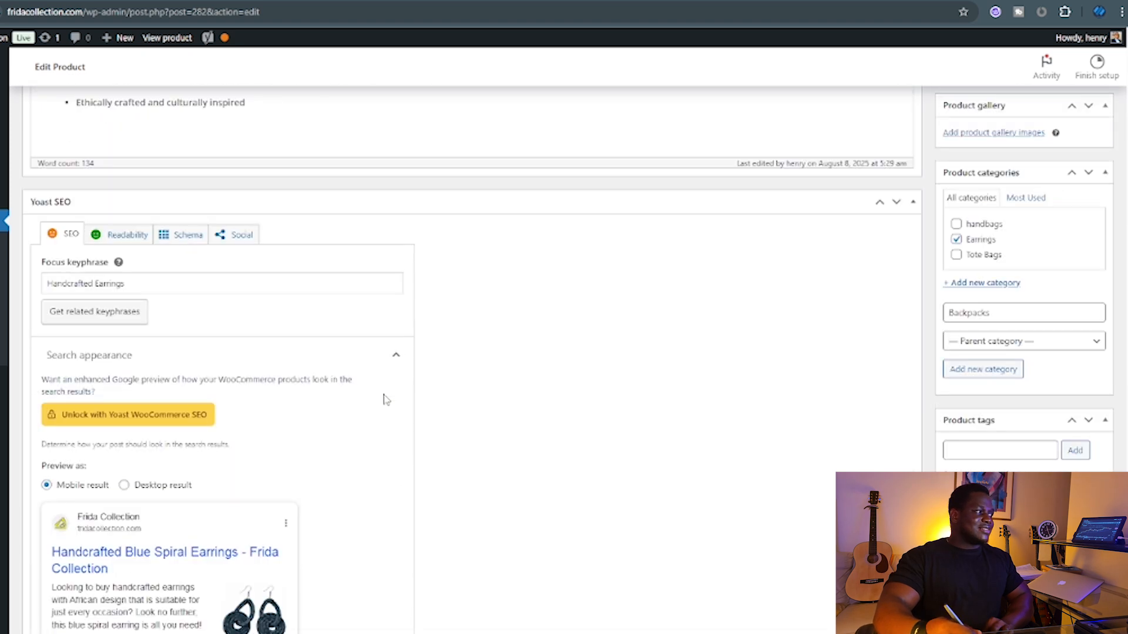
scroll(386, 399, down, 4)
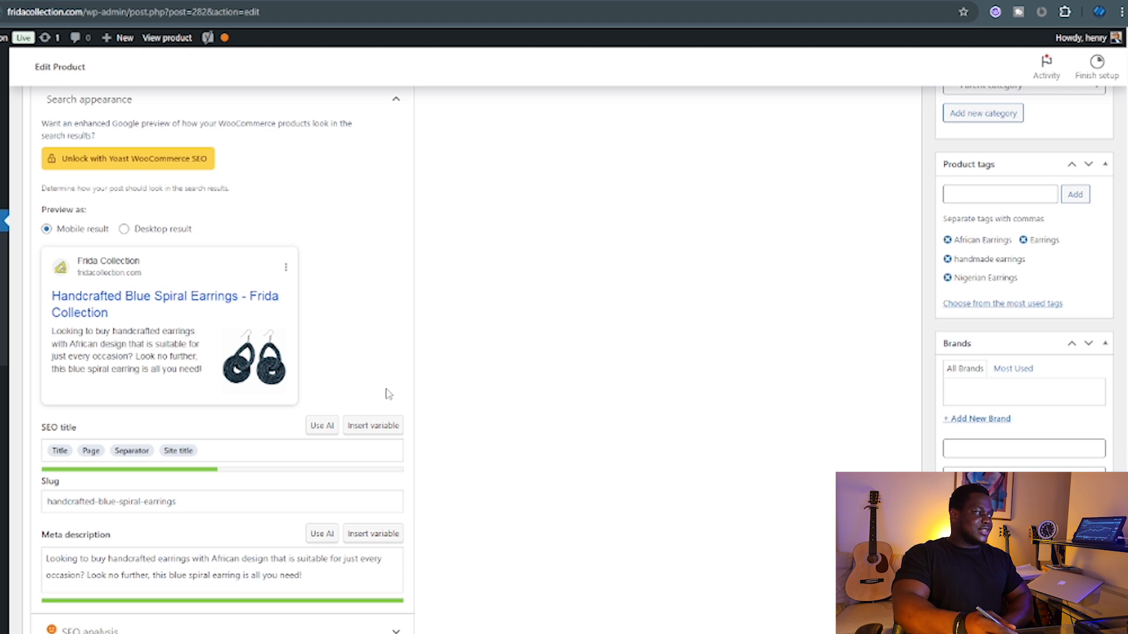
scroll(387, 393, up, 3)
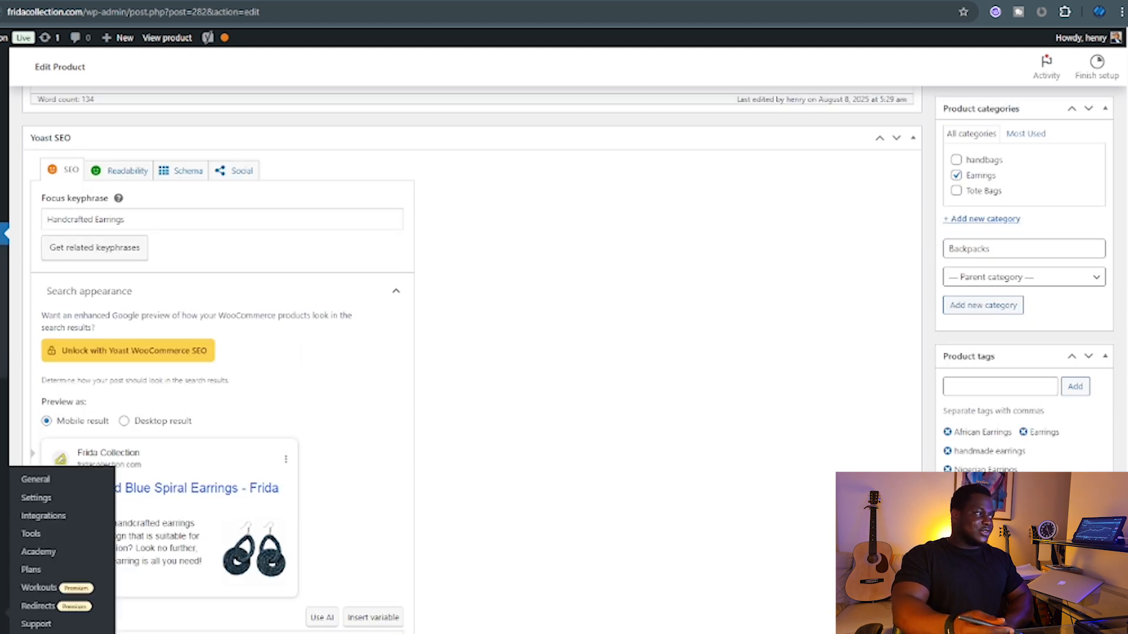
scroll(464, 382, down, 1)
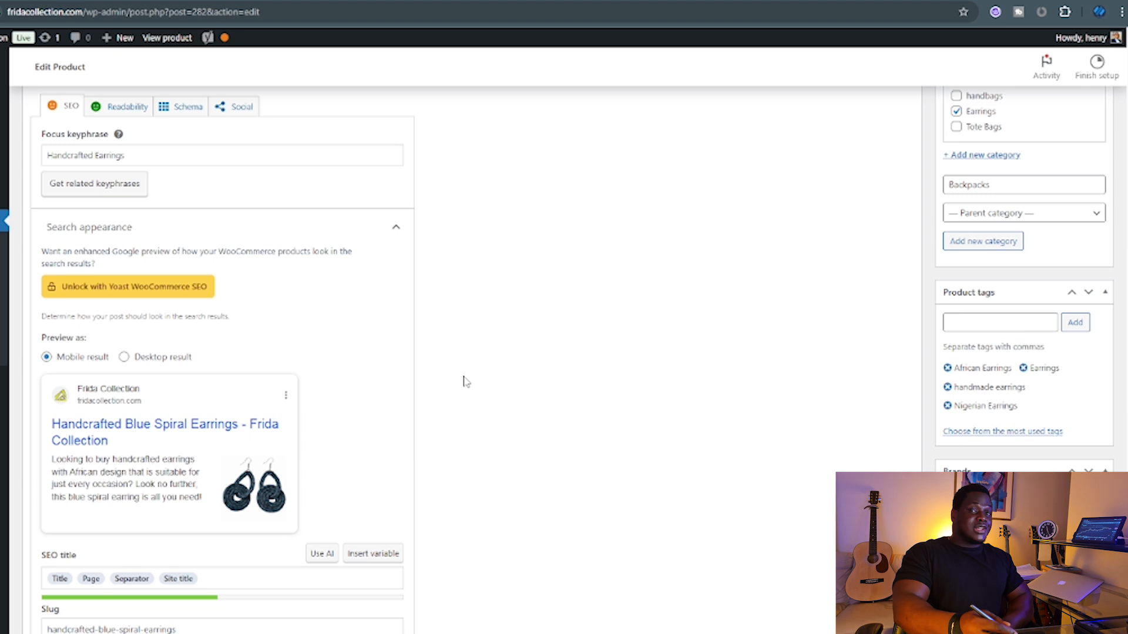
click(163, 157)
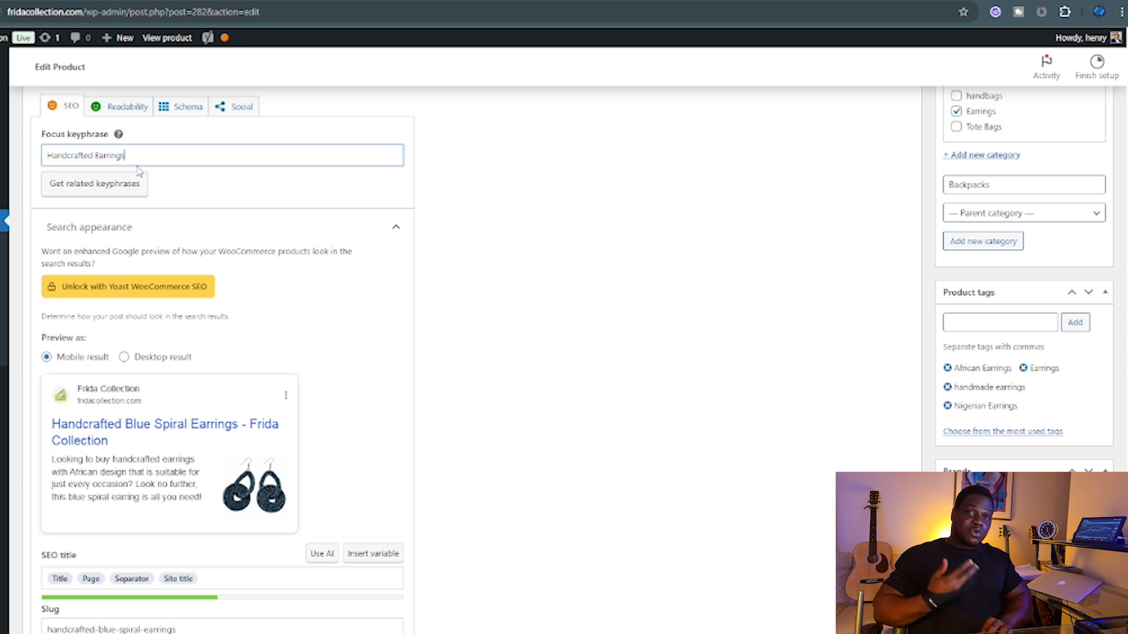
scroll(138, 171, up, 1)
drag(47, 219, 136, 221)
click(162, 221)
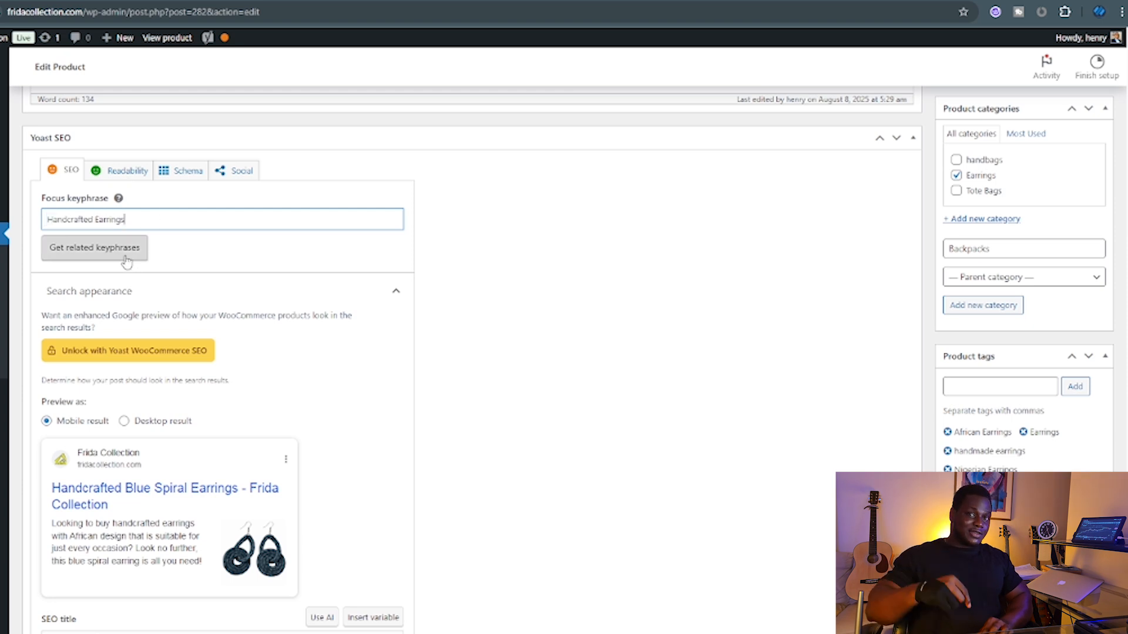
scroll(122, 281, down, 1)
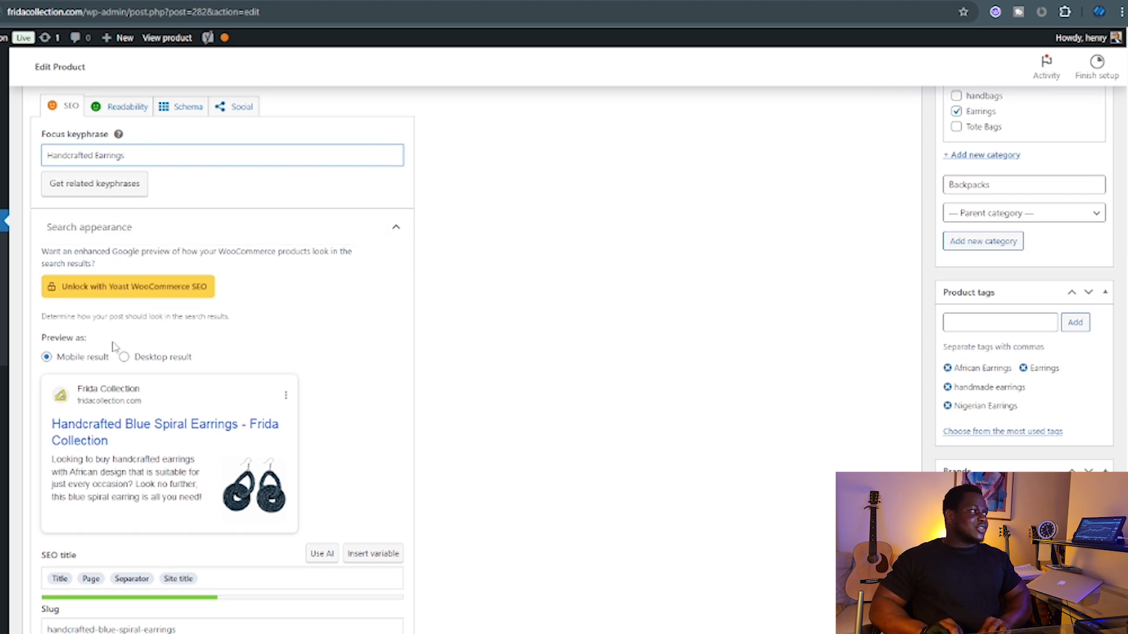
scroll(113, 329, down, 1)
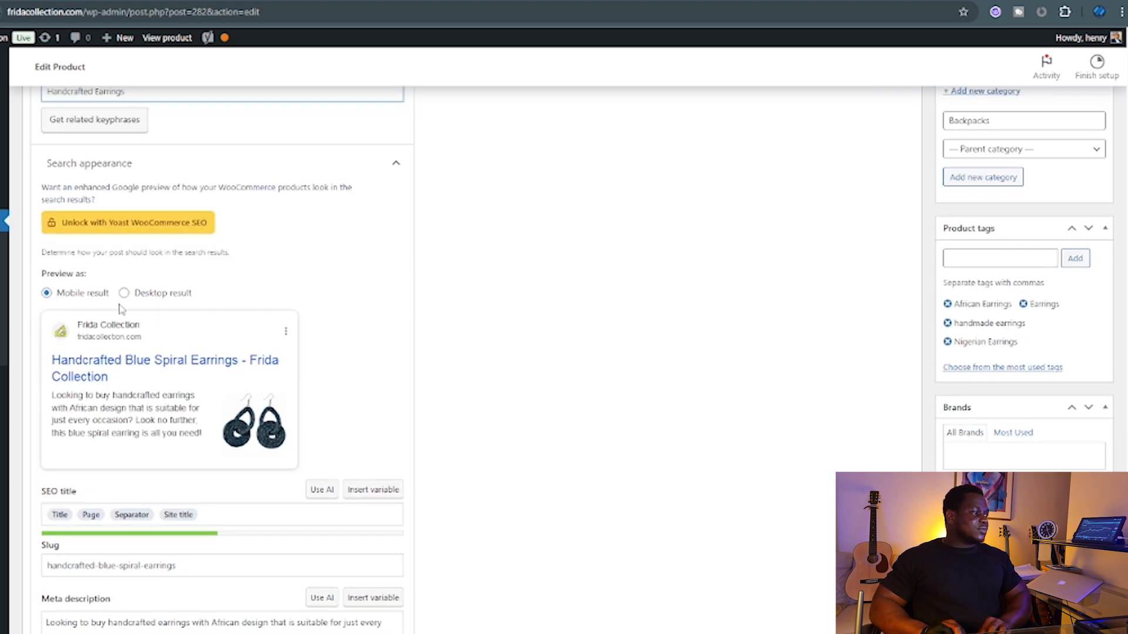
scroll(121, 309, up, 1)
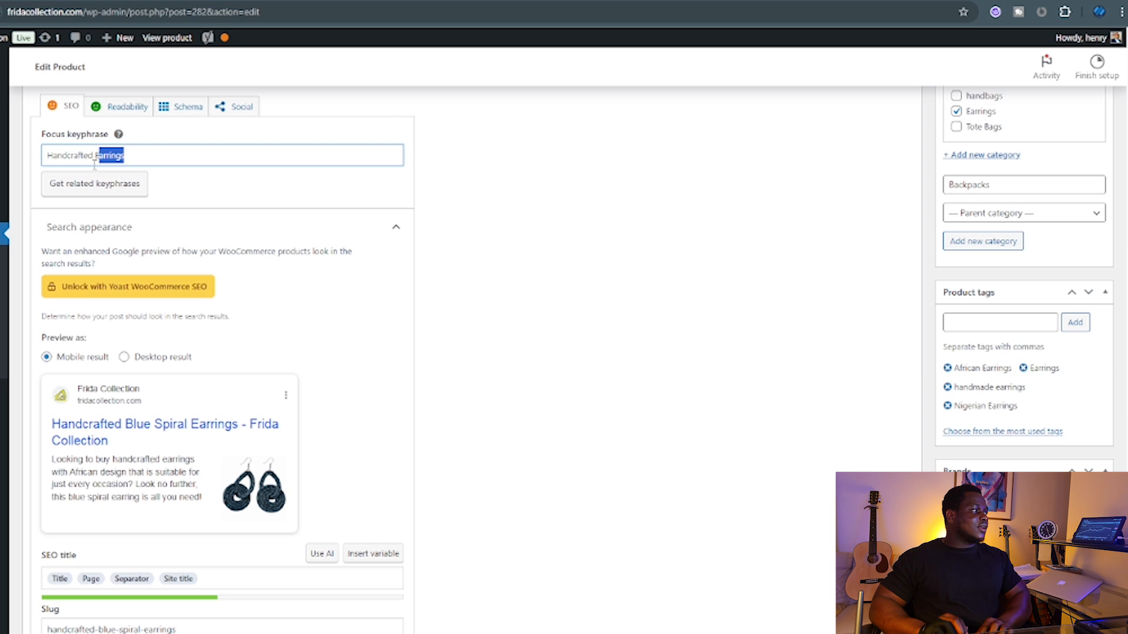
triple_click(126, 157)
click(454, 160)
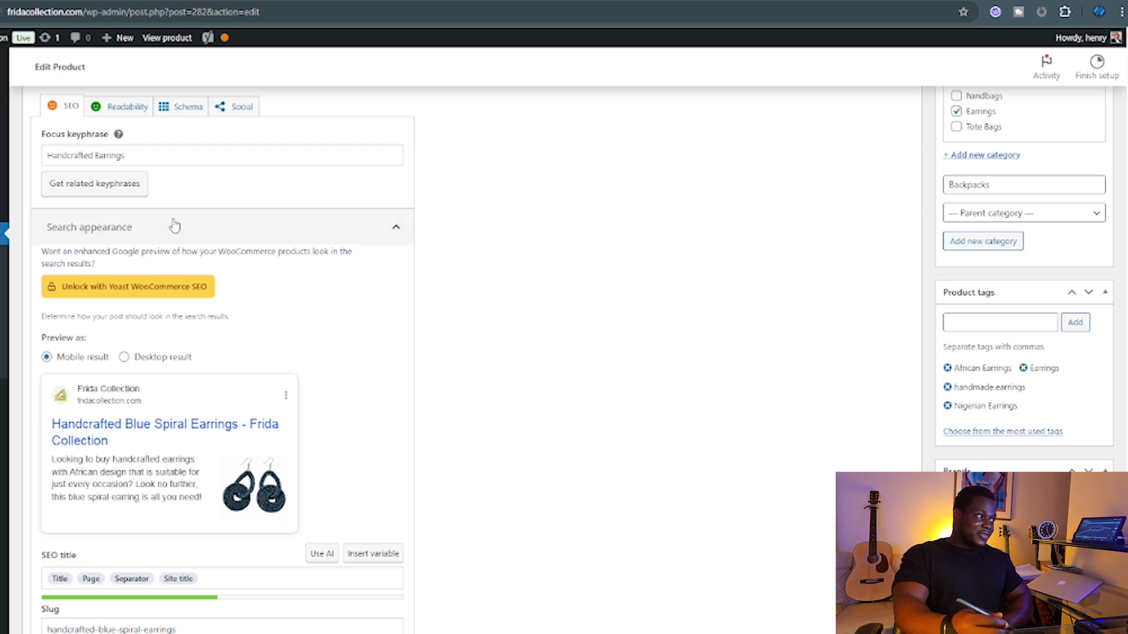
scroll(174, 224, down, 3)
scroll(174, 225, up, 2)
scroll(174, 224, up, 3)
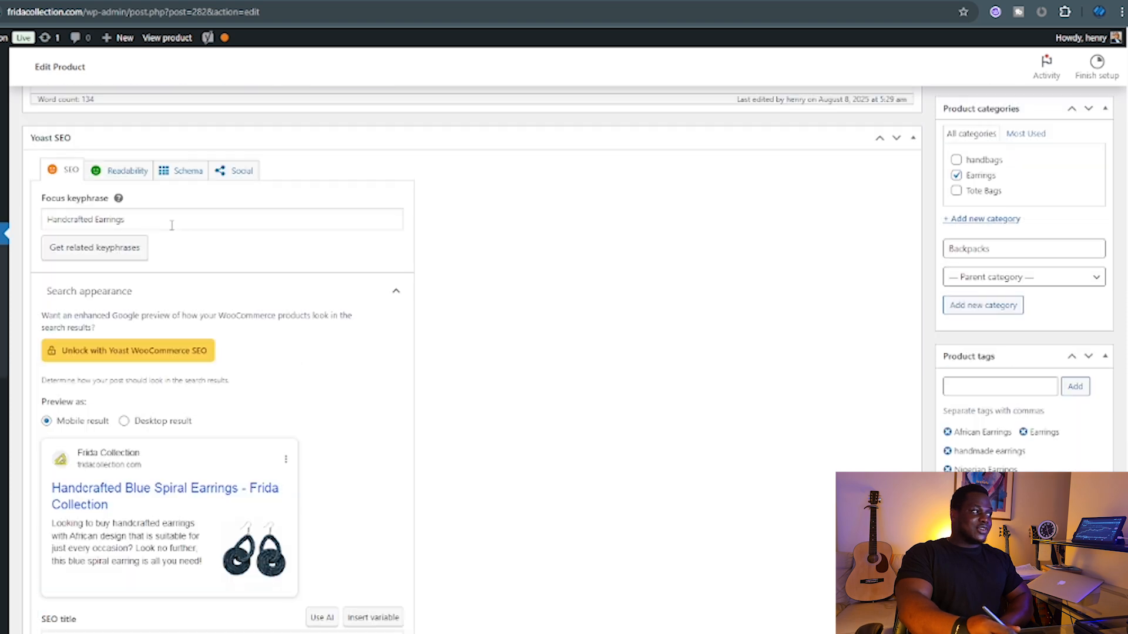
scroll(282, 364, down, 10)
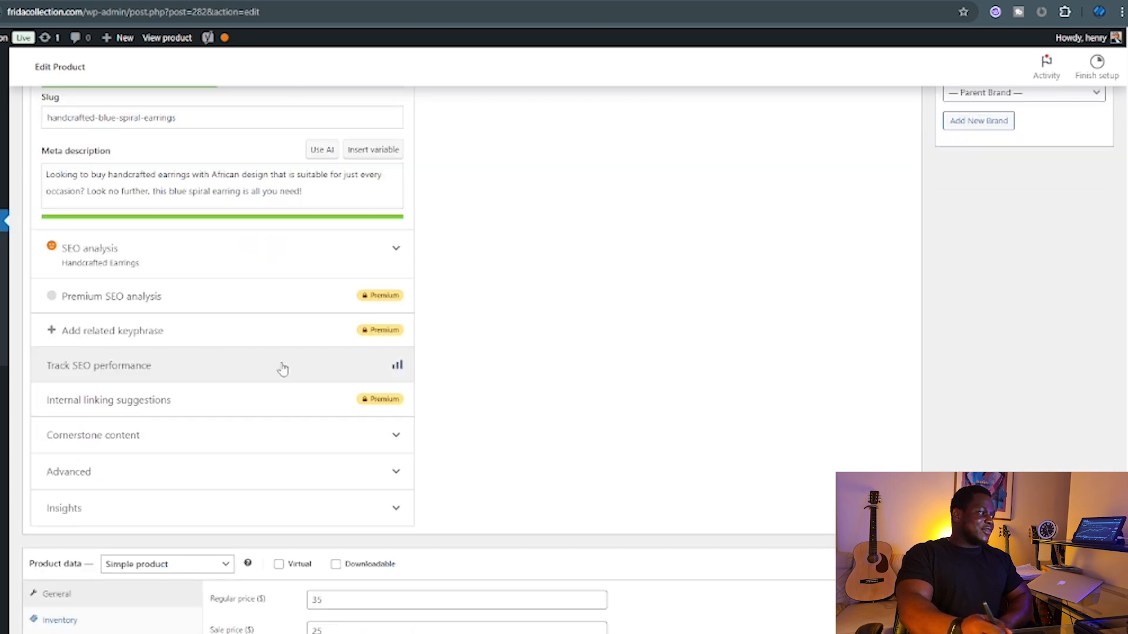
click(396, 248)
scroll(144, 343, down, 1)
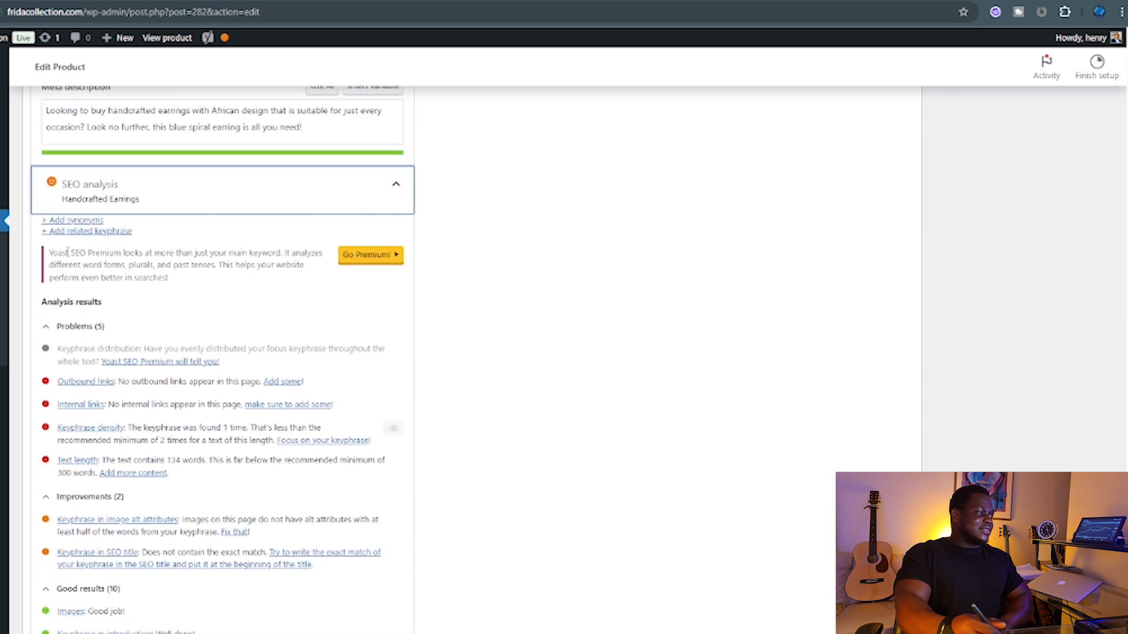
scroll(97, 276, down, 3)
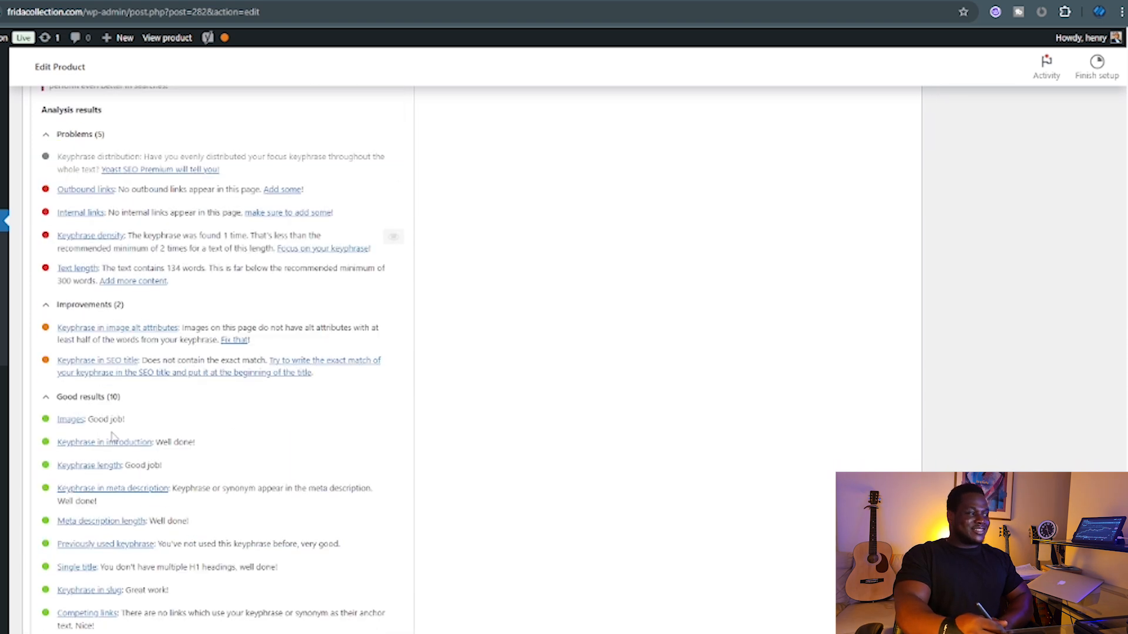
scroll(116, 499, down, 3)
scroll(114, 470, up, 3)
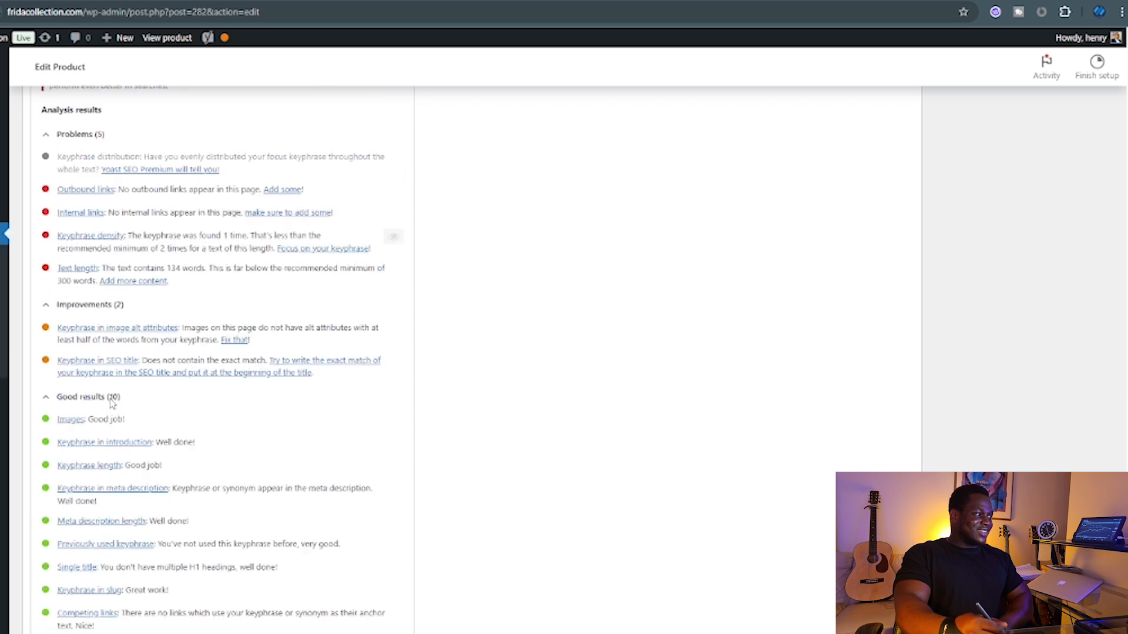
scroll(196, 303, up, 5)
click(382, 314)
scroll(247, 301, up, 4)
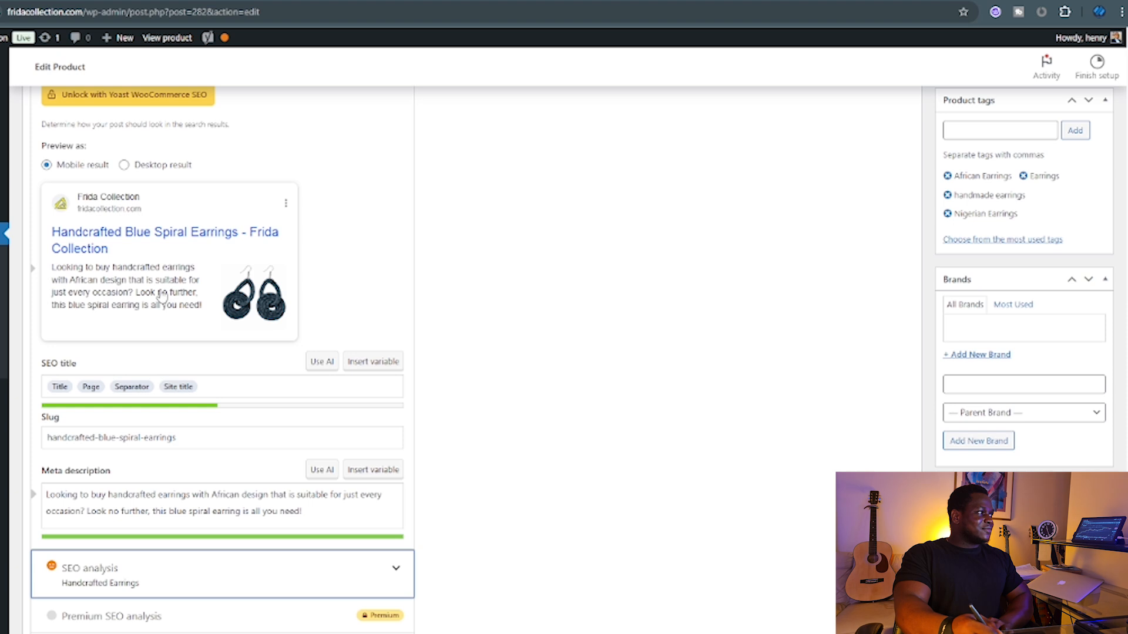
scroll(113, 206, up, 4)
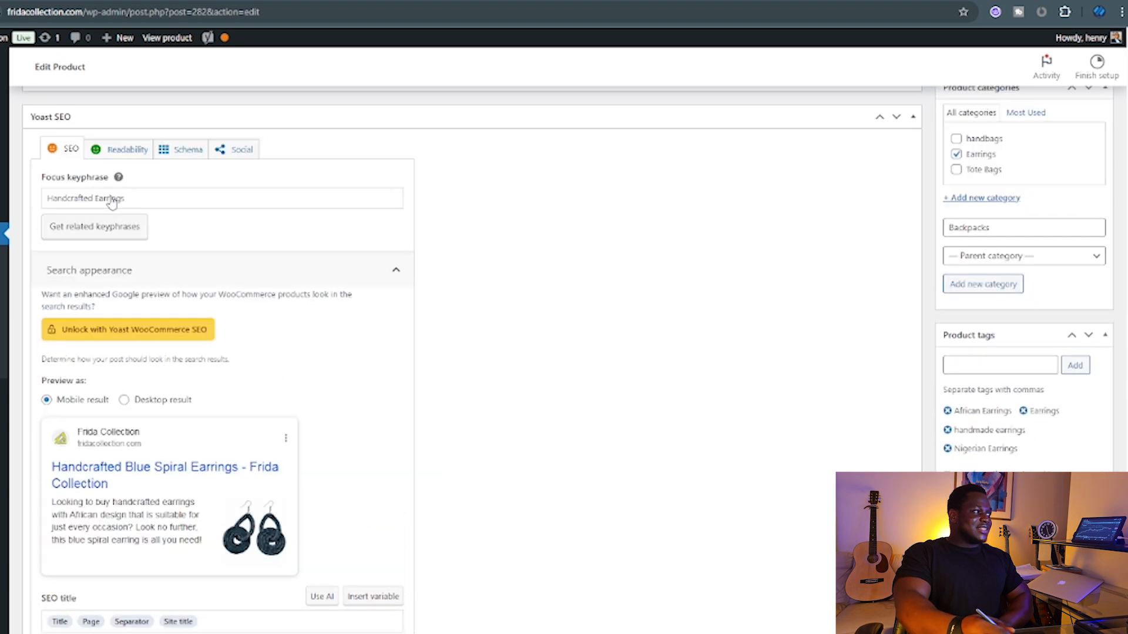
click(116, 172)
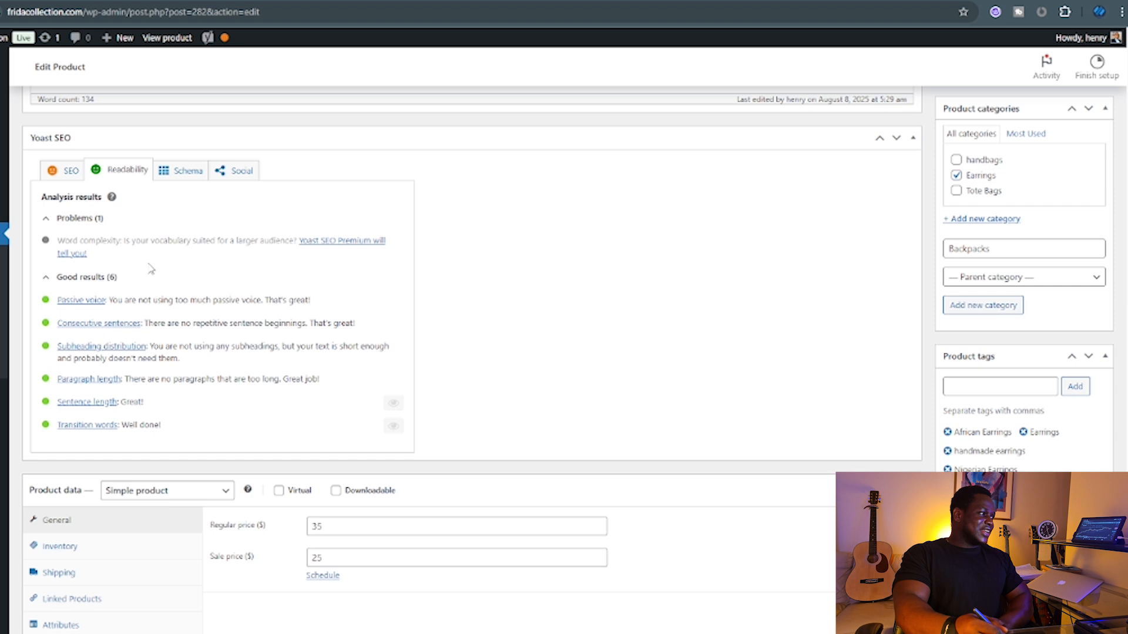
click(68, 171)
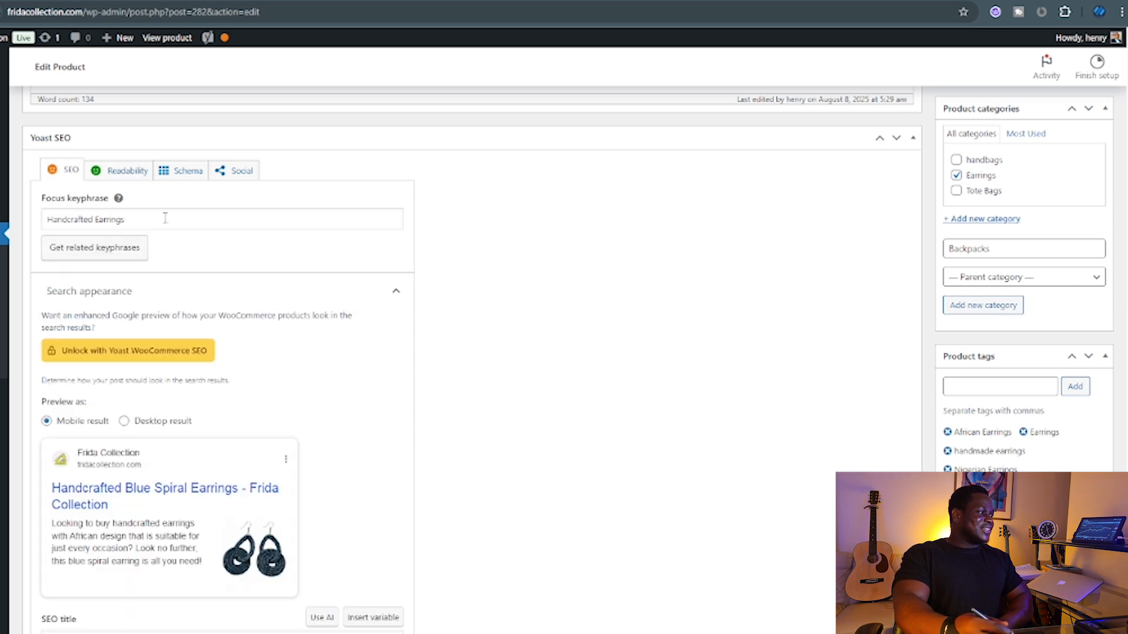
scroll(241, 311, down, 4)
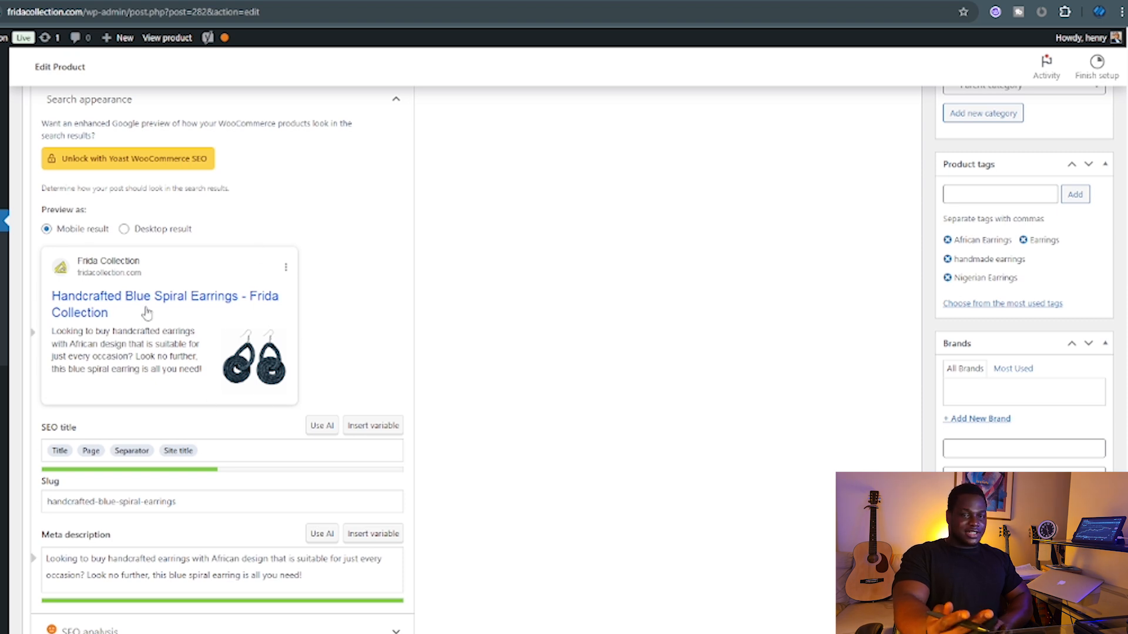
scroll(83, 317, down, 2)
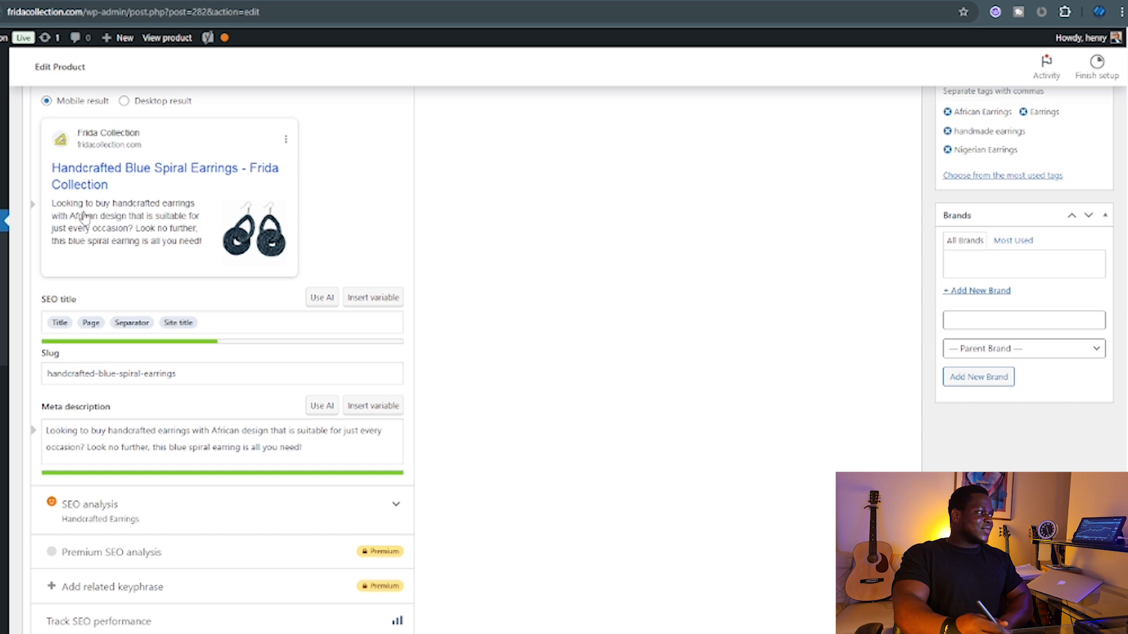
scroll(91, 170, up, 2)
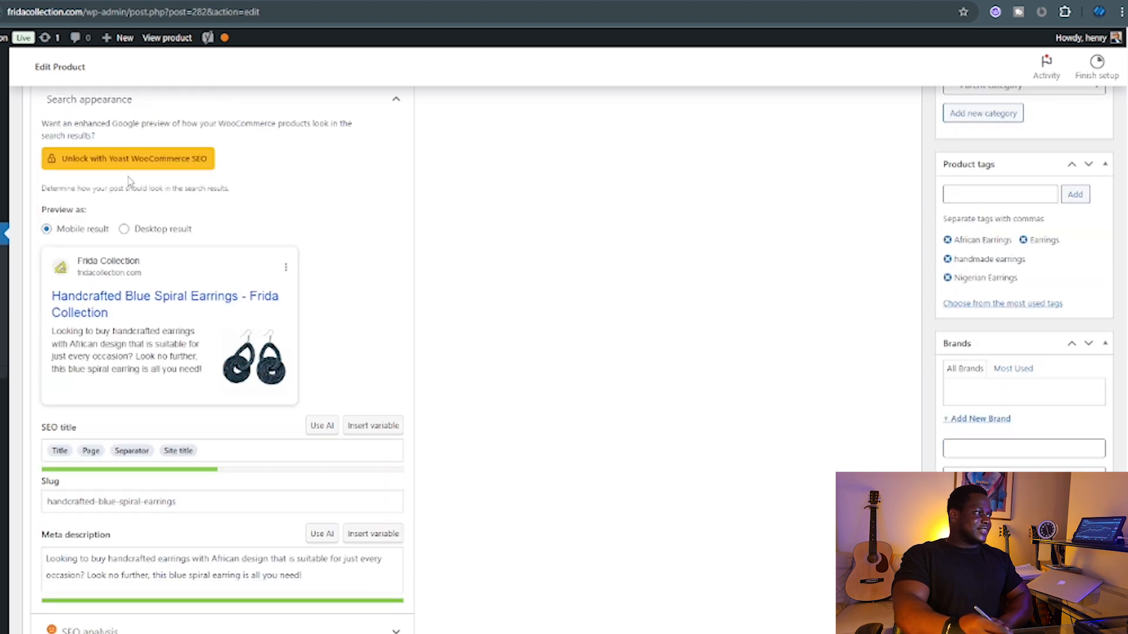
click(122, 230)
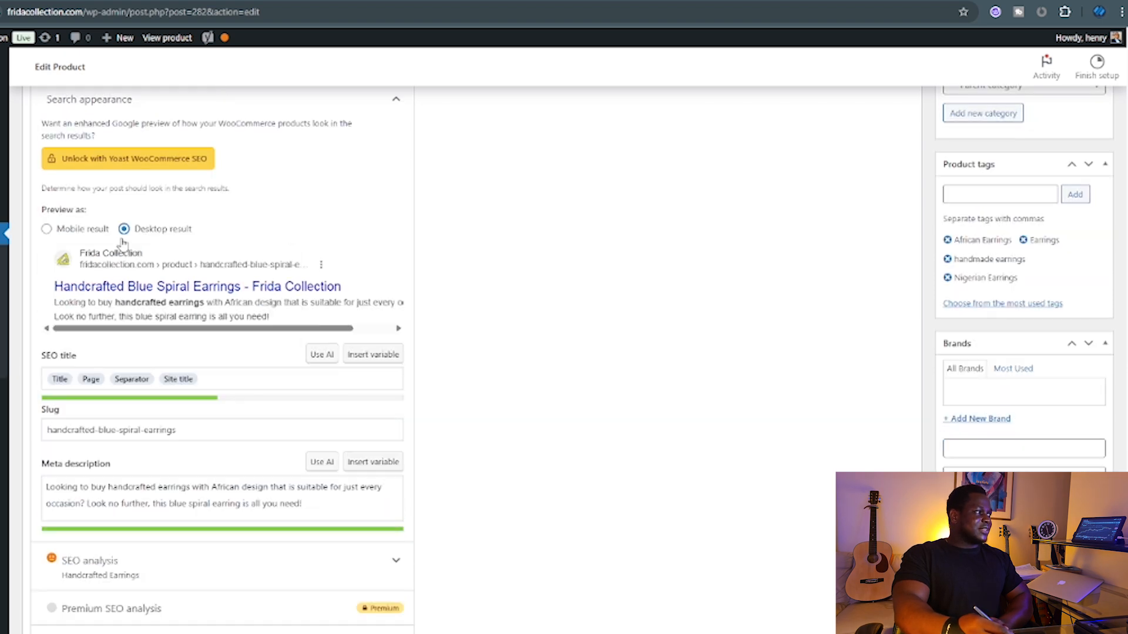
click(46, 230)
scroll(141, 316, down, 4)
scroll(790, 264, up, 5)
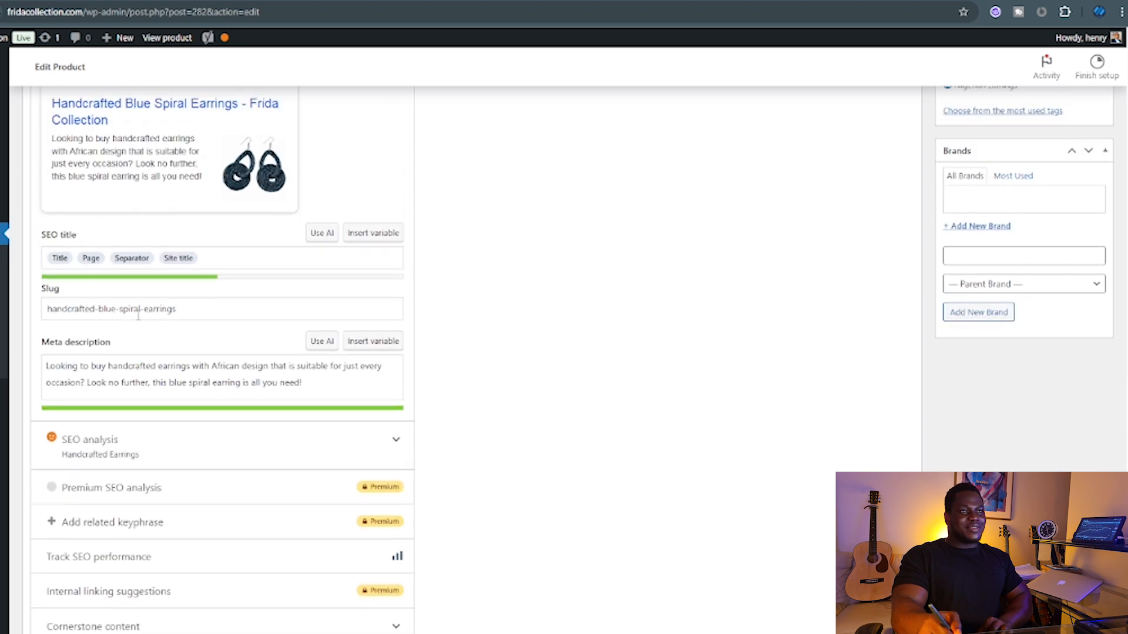
scroll(790, 263, up, 4)
scroll(536, 415, down, 3)
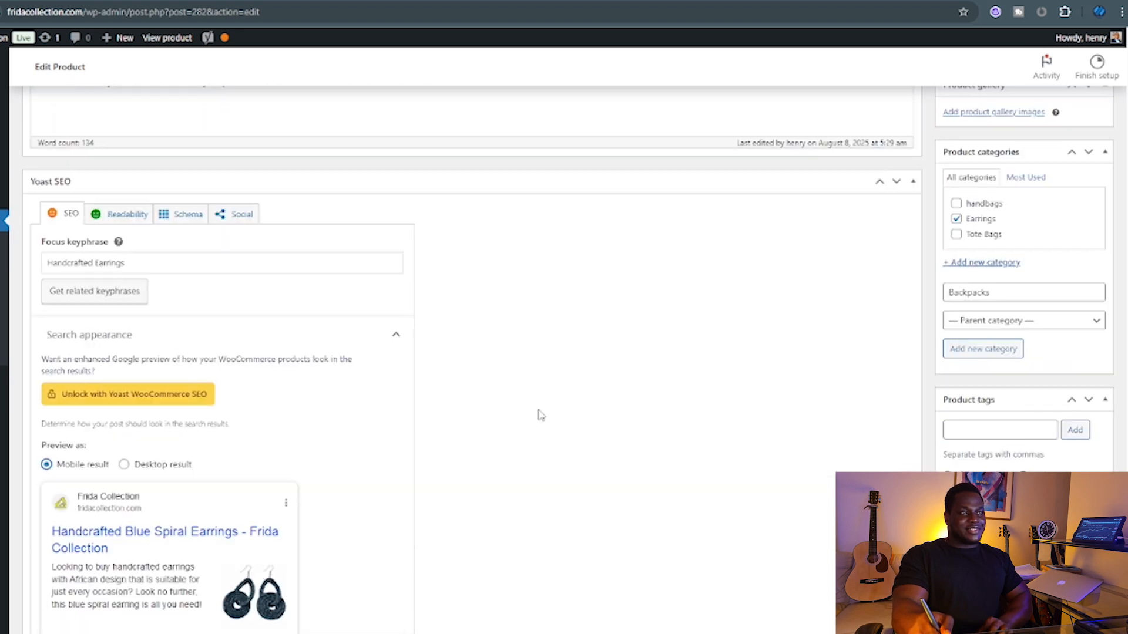
scroll(252, 441, down, 3)
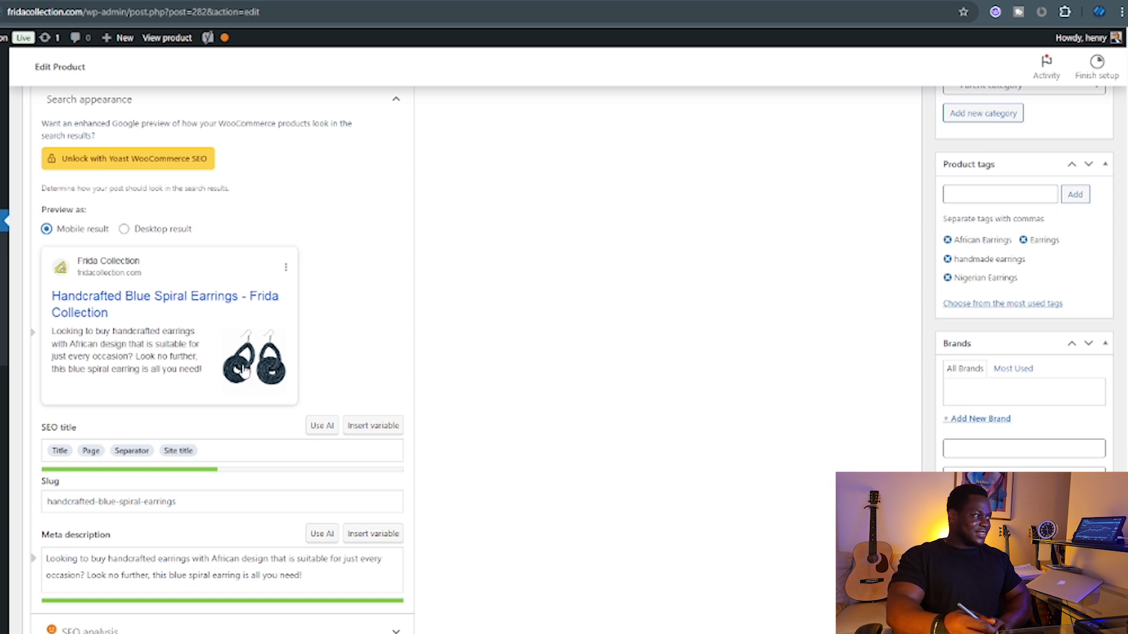
scroll(171, 379, down, 4)
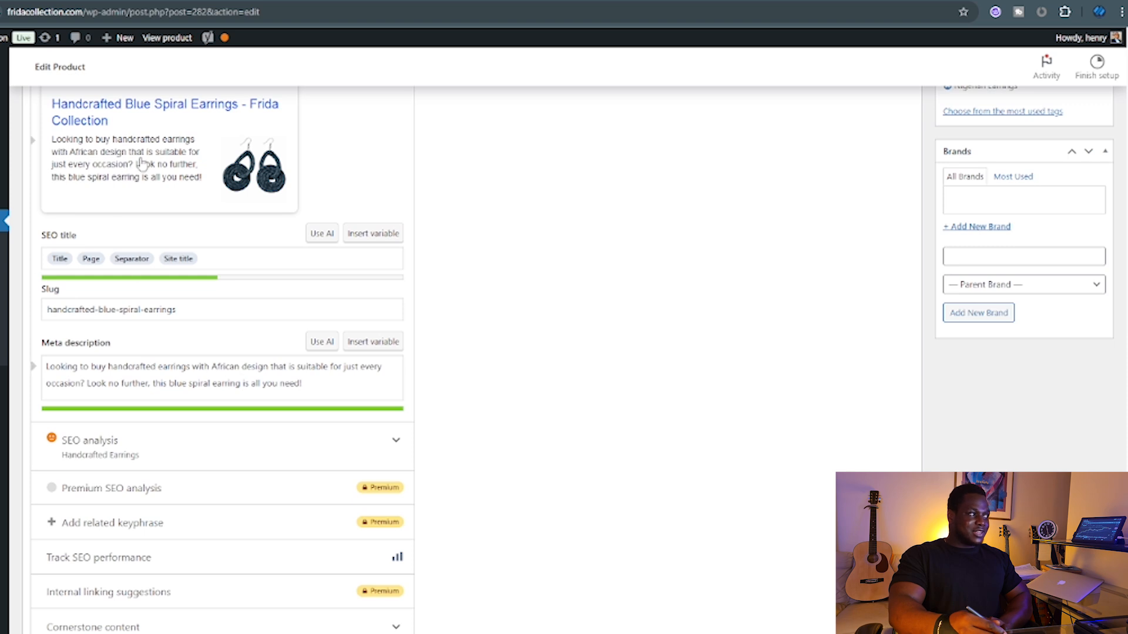
scroll(123, 173, up, 1)
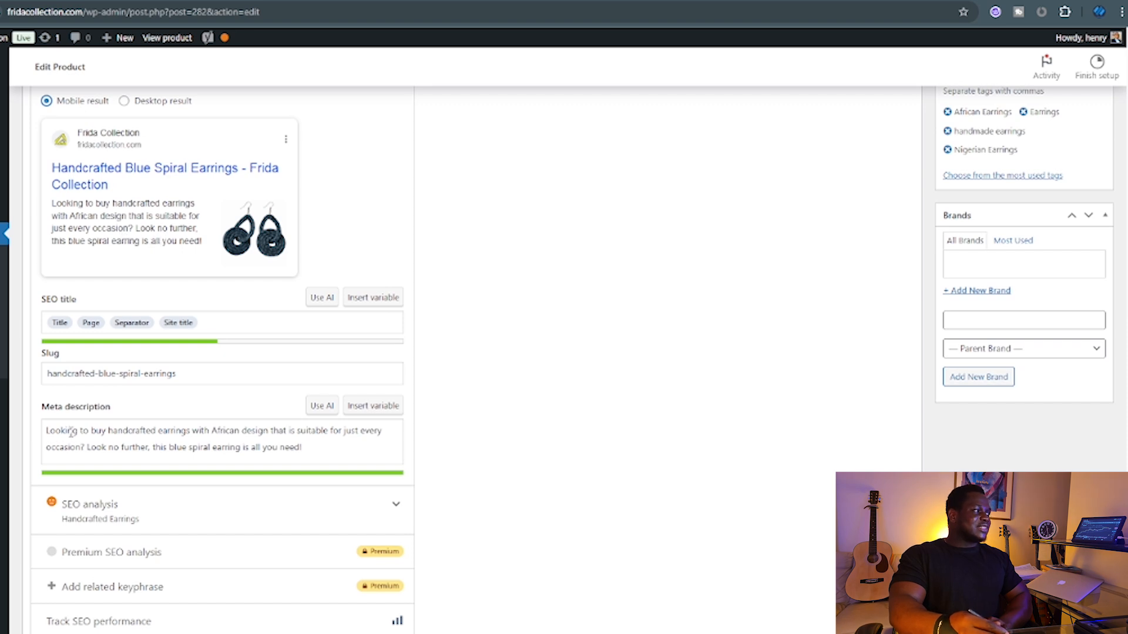
Change 'is' to 'are' and 'every' to 'any' in the earrings' meta description.
click(116, 444)
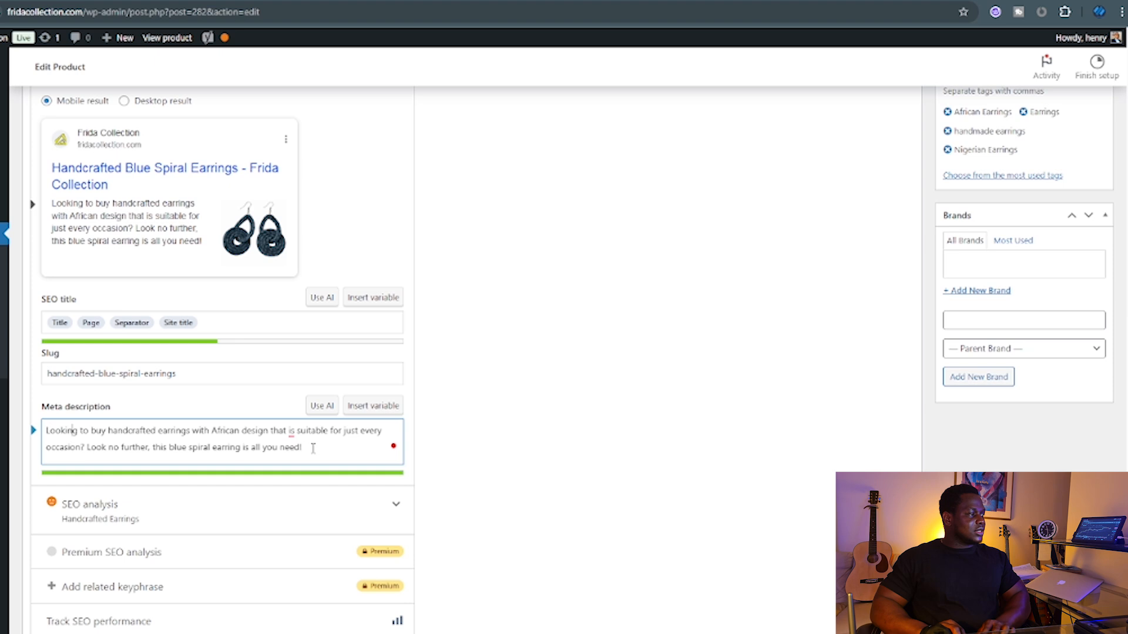
mouse_move(298, 444)
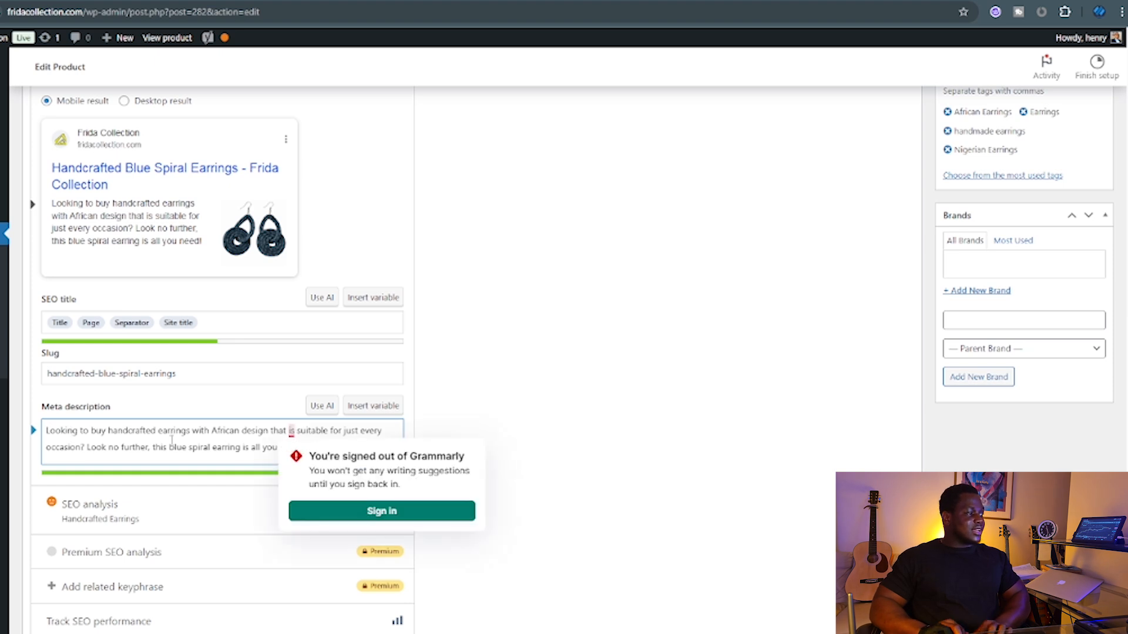
key(BackSpace)
key(BackSpace)
text(are)
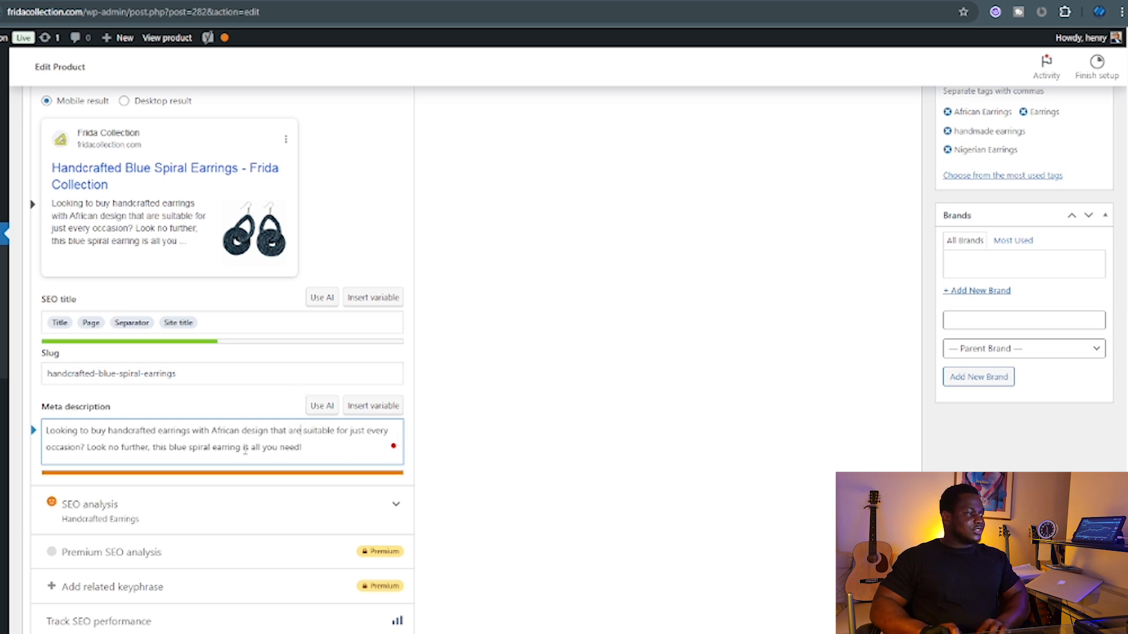
mouse_move(373, 437)
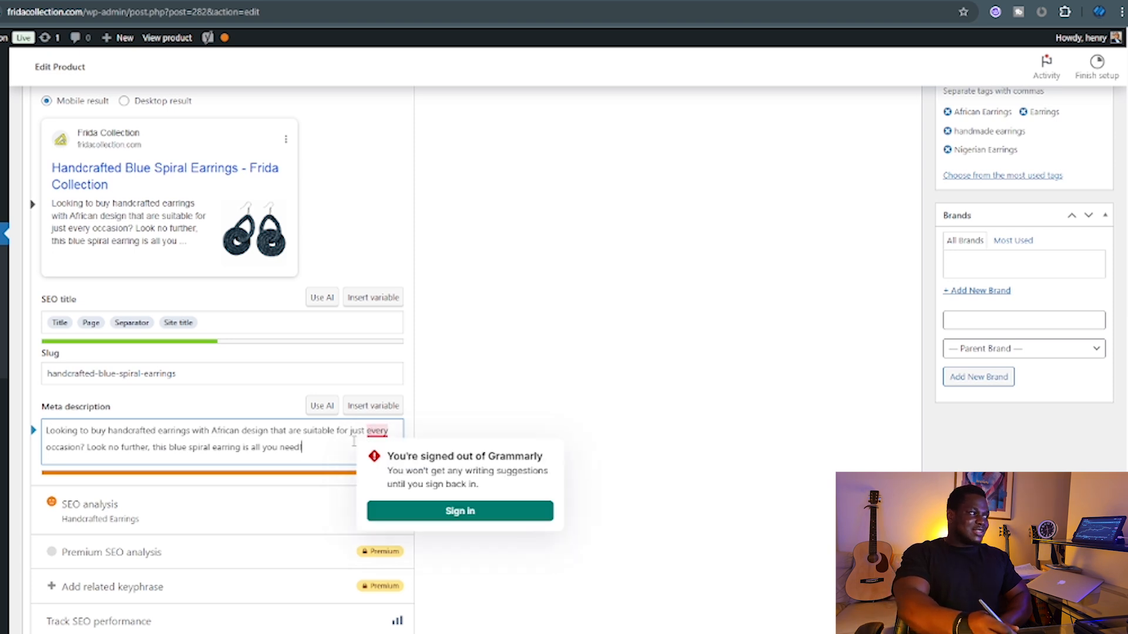
double_click(377, 430)
text(any)
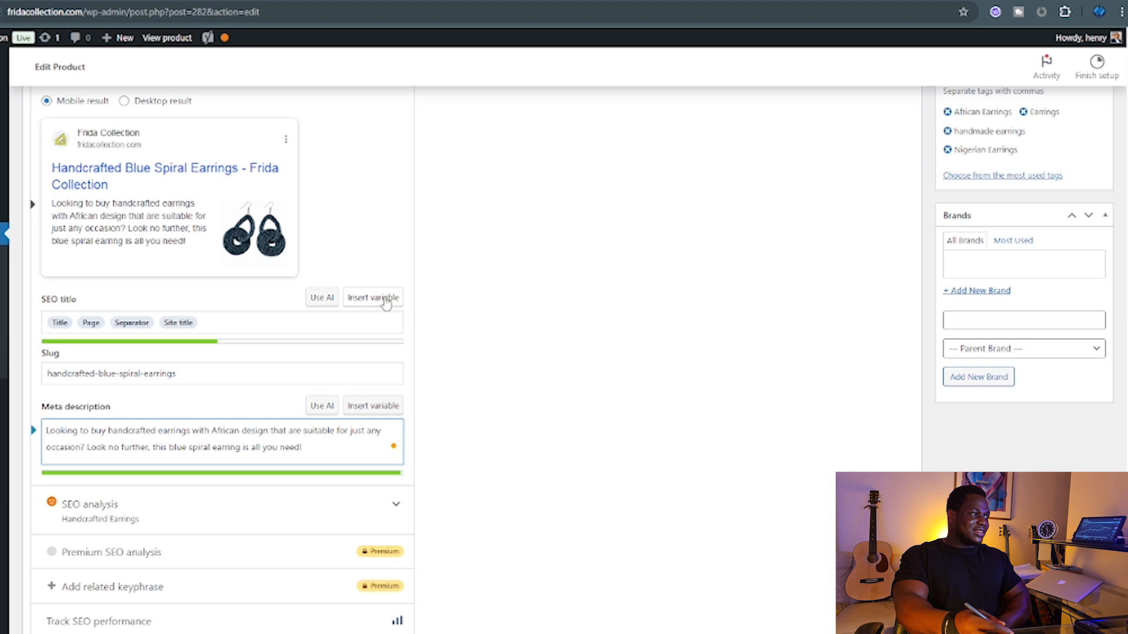
Recheck the edited meta description, dismiss the Grammarly sign-in prompt and check the URL slug.
scroll(426, 368, up, 1)
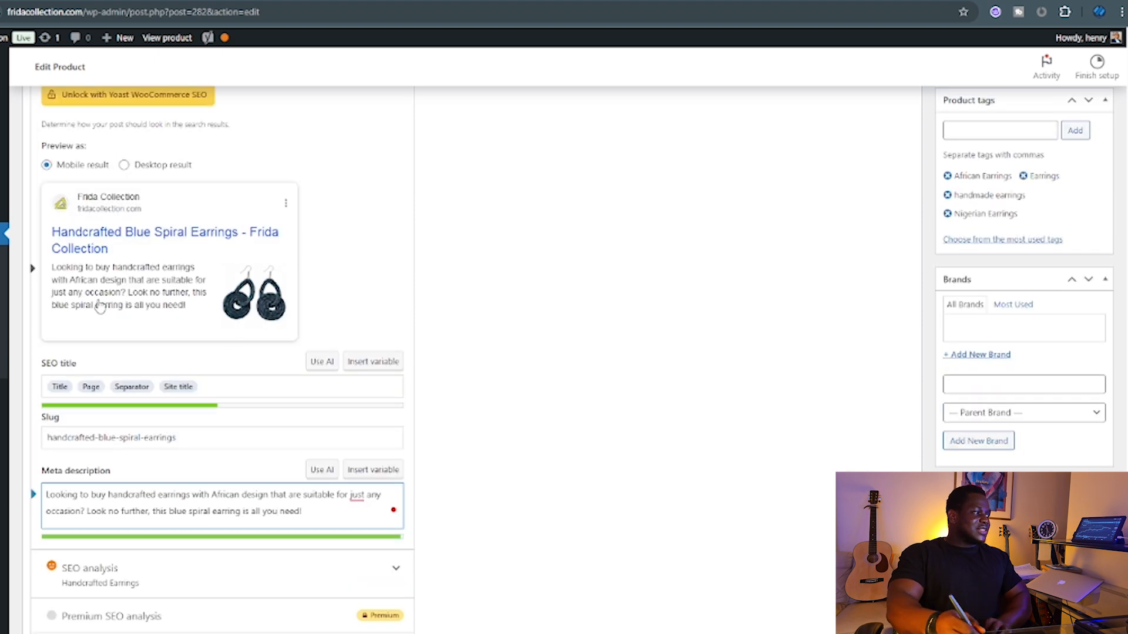
scroll(202, 341, down, 5)
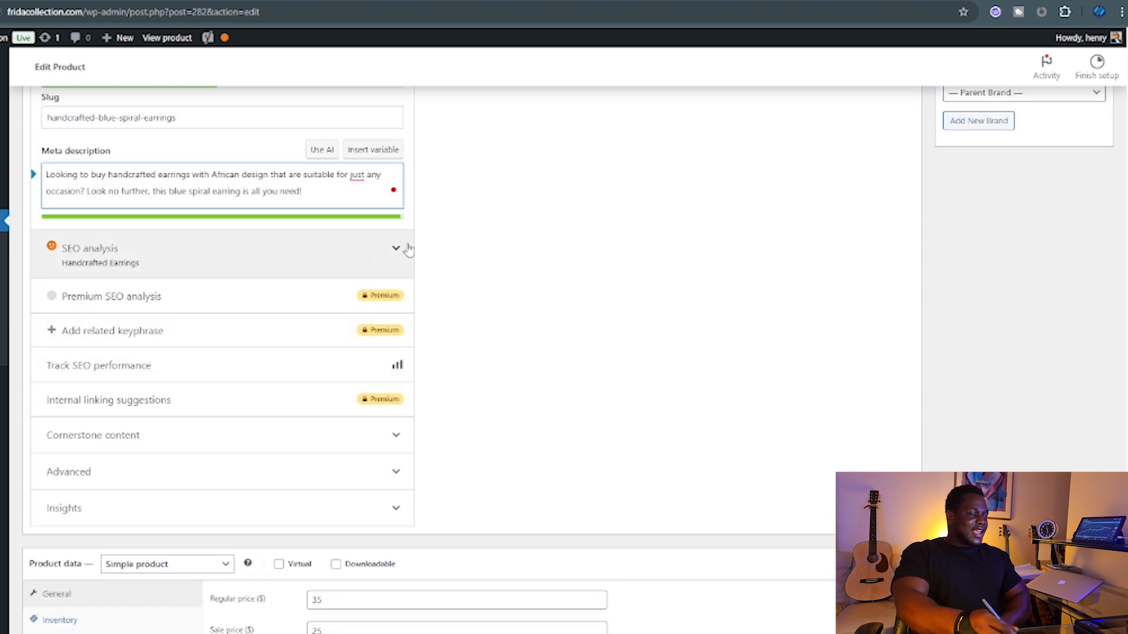
scroll(434, 252, up, 2)
scroll(144, 309, up, 1)
drag(192, 313, 47, 310)
scroll(522, 253, up, 6)
scroll(523, 253, up, 12)
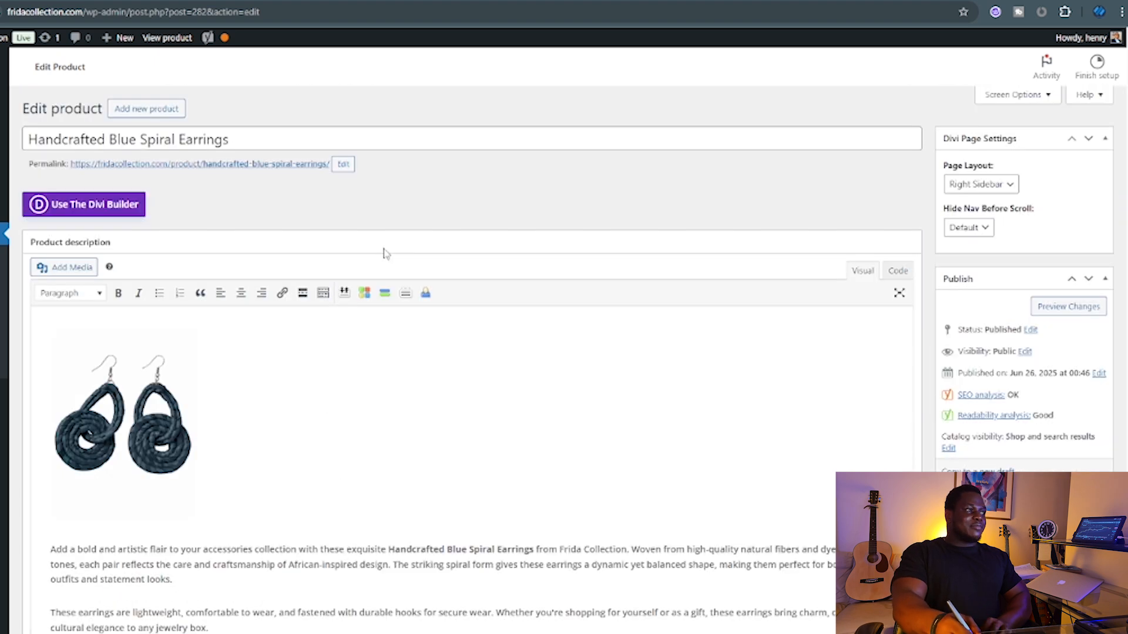
scroll(246, 229, down, 18)
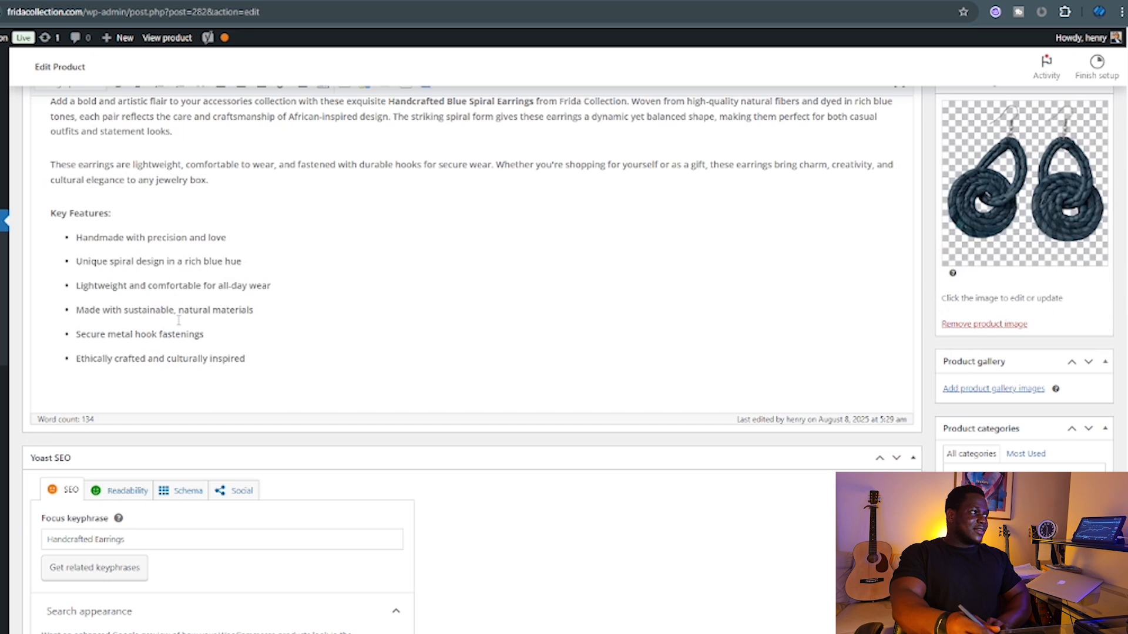
click(235, 304)
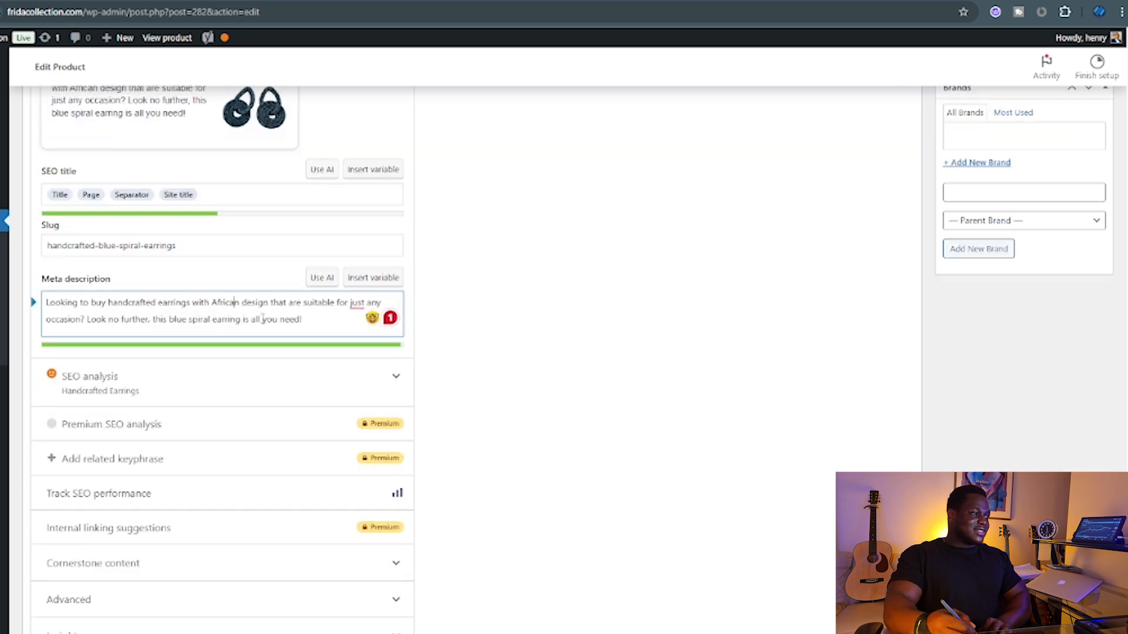
mouse_move(357, 302)
click(290, 306)
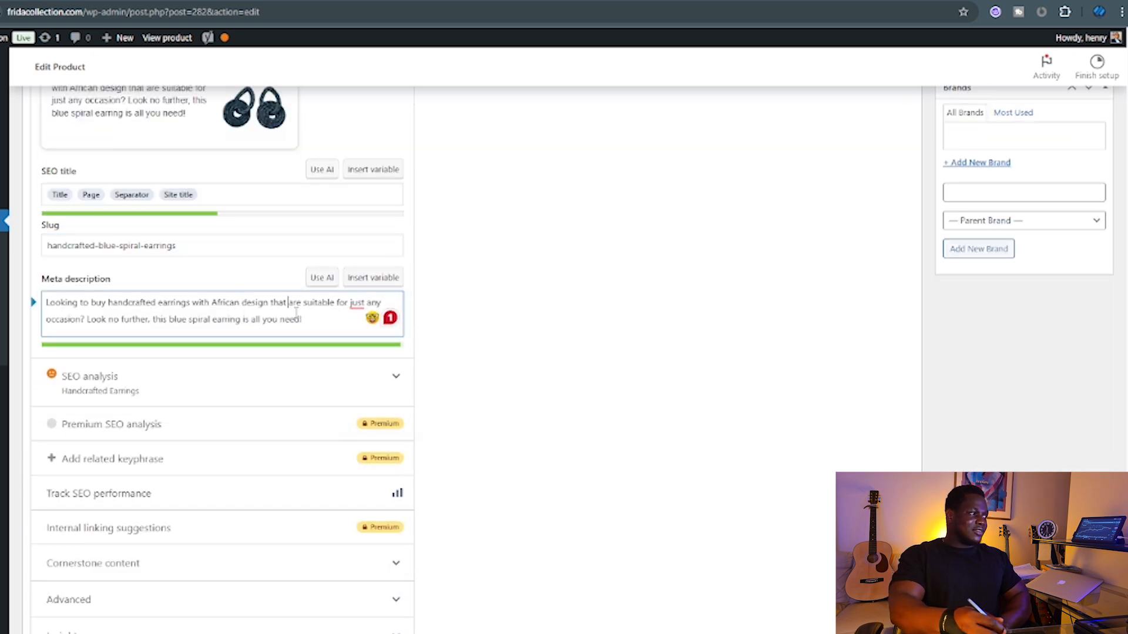
click(147, 251)
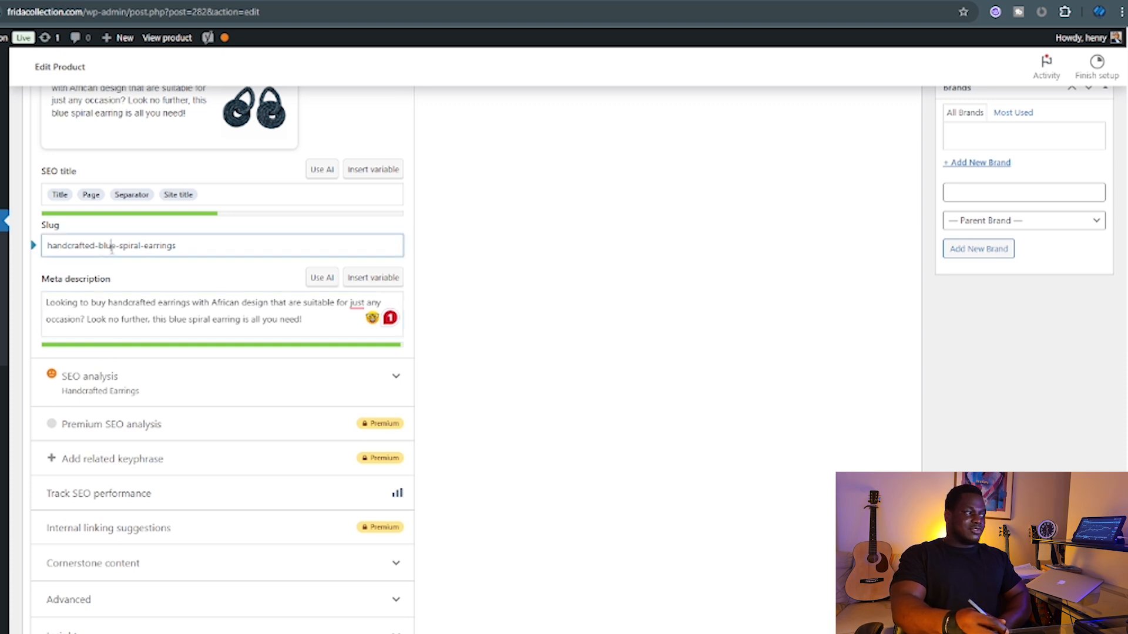
Expand the Yoast SEO analysis results and read through them.
scroll(141, 282, down, 3)
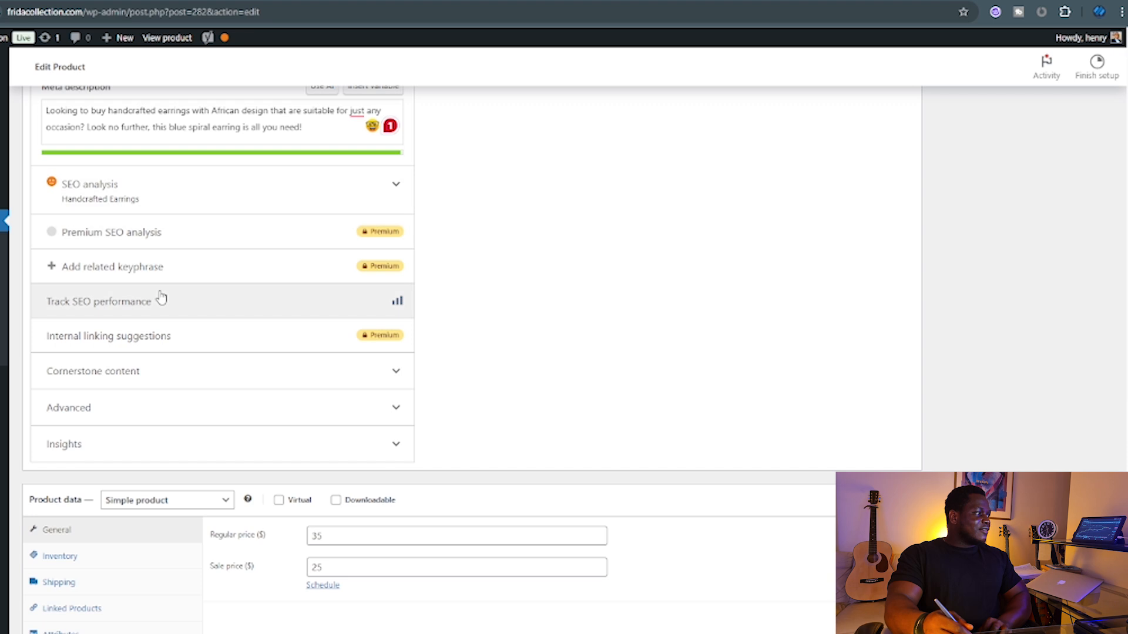
click(382, 191)
scroll(194, 286, down, 2)
scroll(193, 286, down, 3)
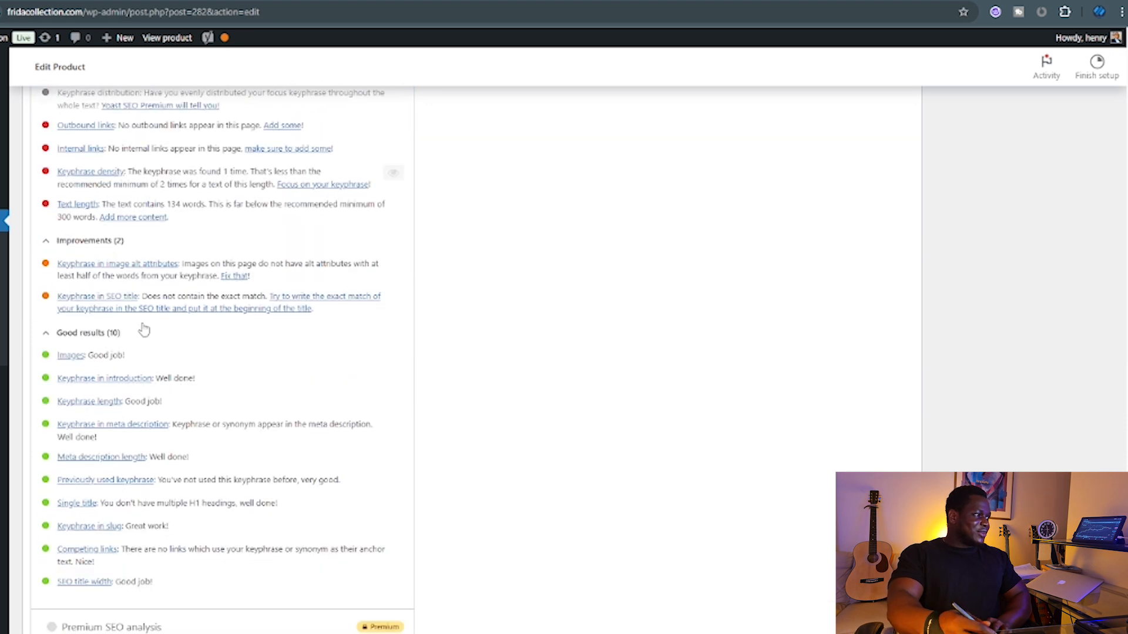
scroll(133, 366, up, 1)
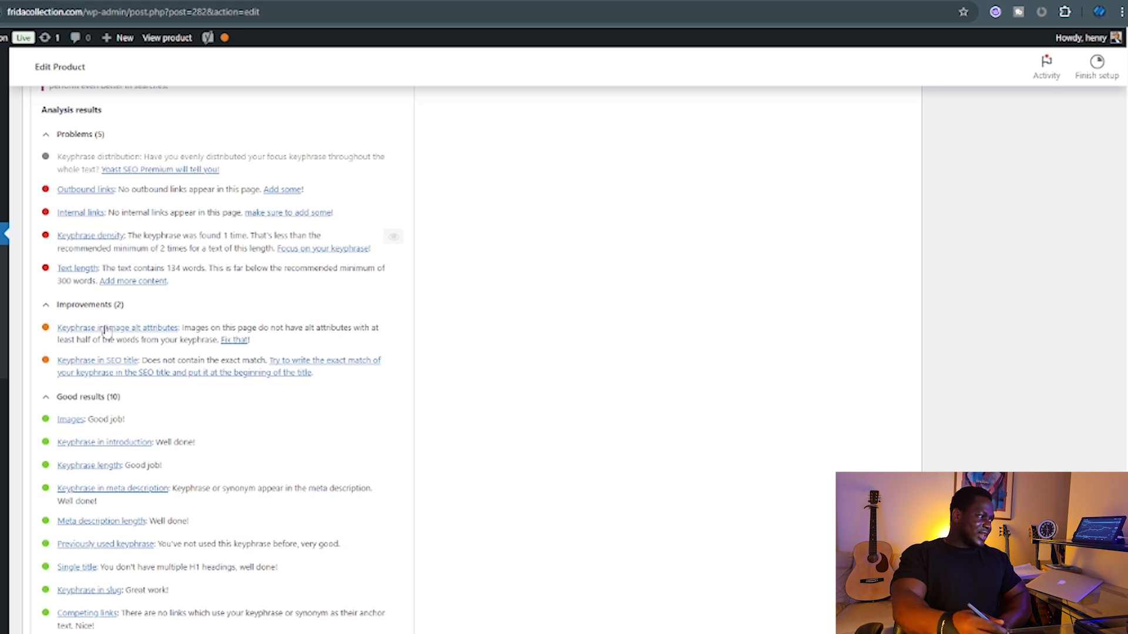
scroll(120, 351, down, 2)
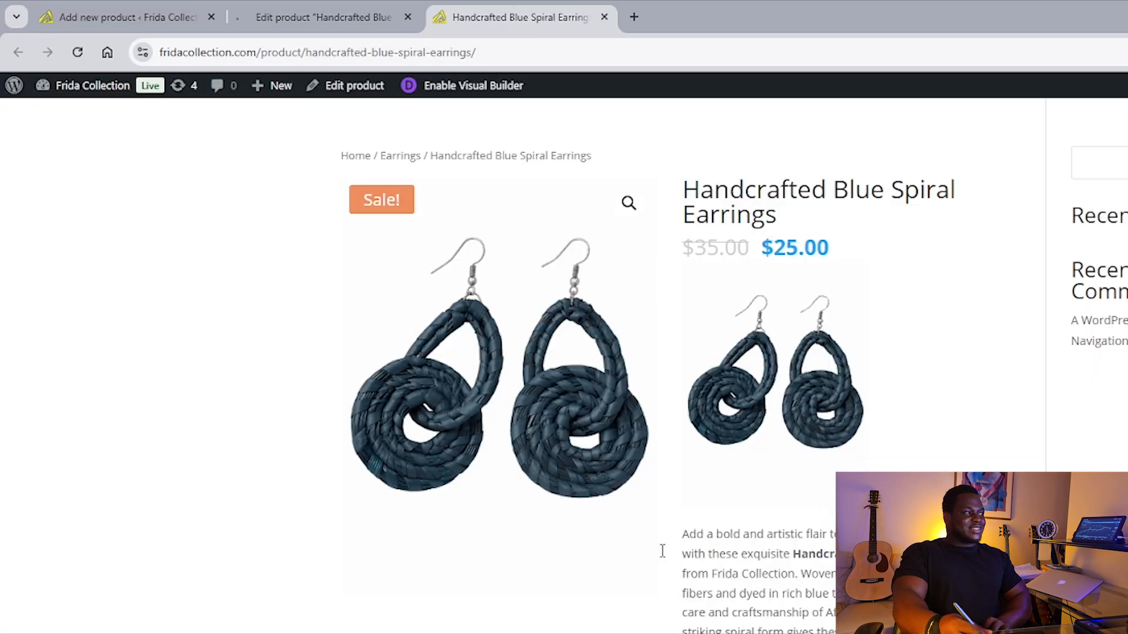
scroll(669, 555, down, 1)
scroll(684, 564, up, 1)
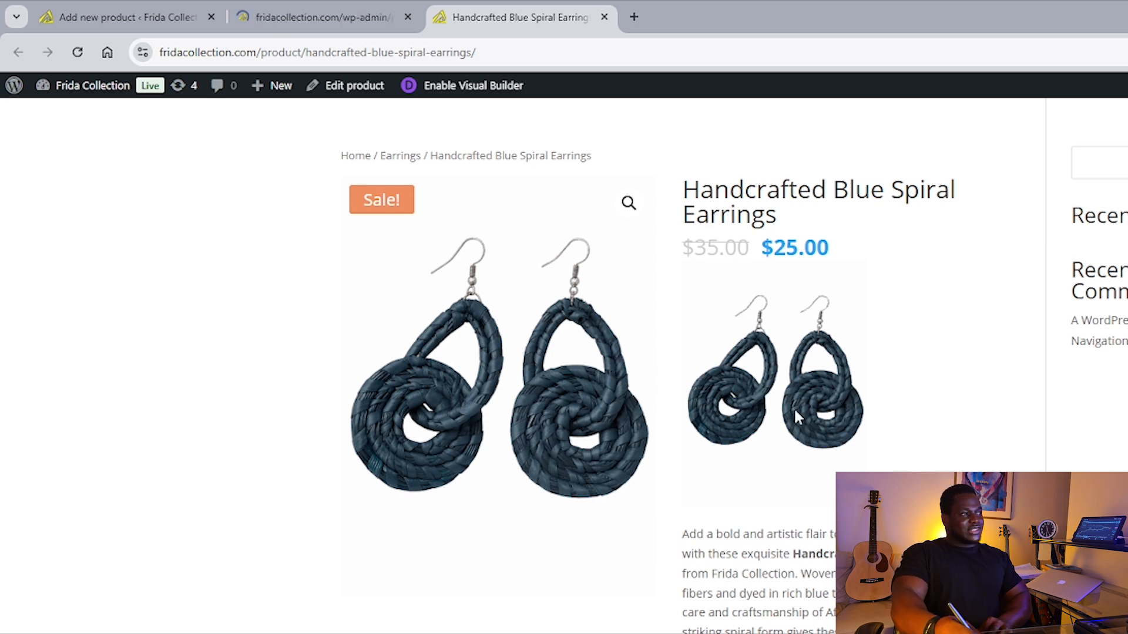
scroll(794, 412, down, 1)
scroll(749, 358, up, 1)
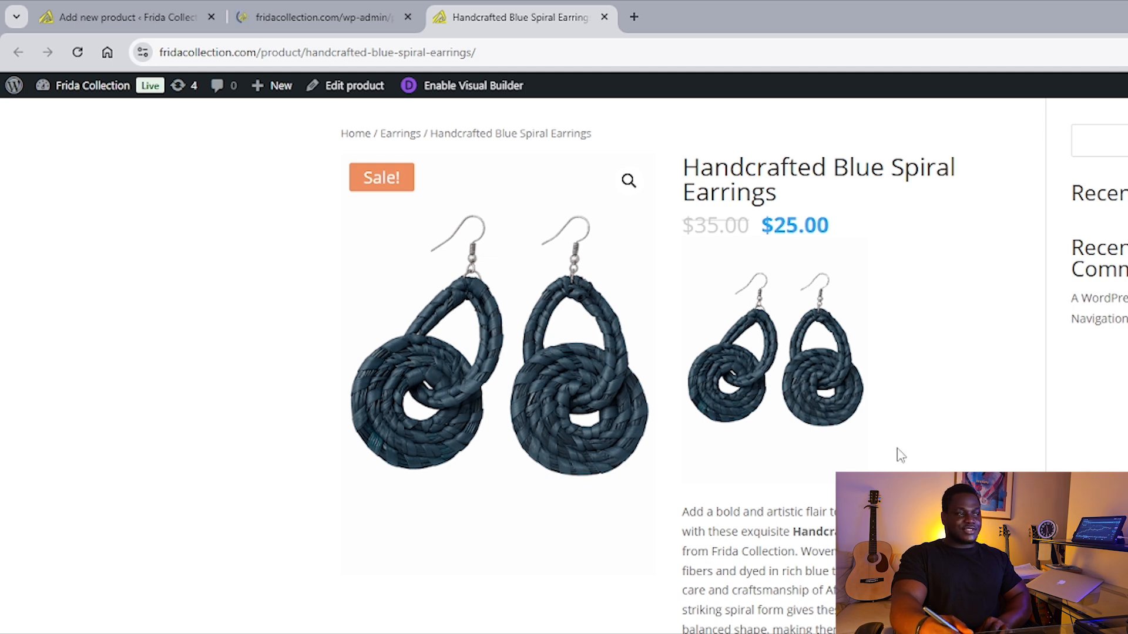
scroll(897, 456, down, 1)
scroll(735, 247, up, 1)
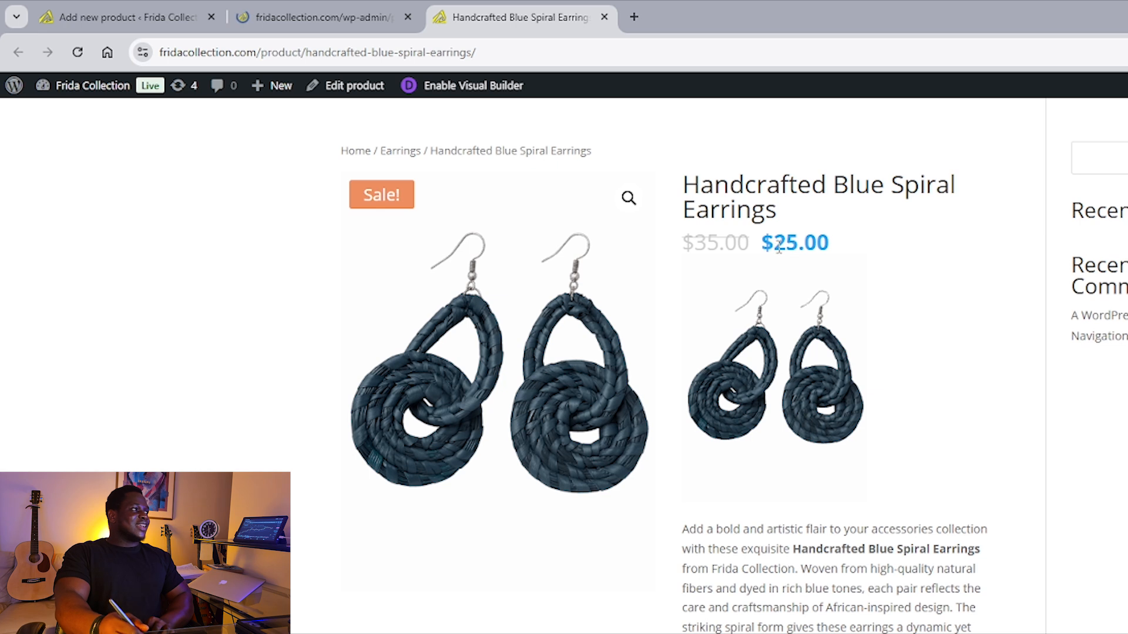
scroll(582, 424, down, 1)
scroll(581, 424, up, 1)
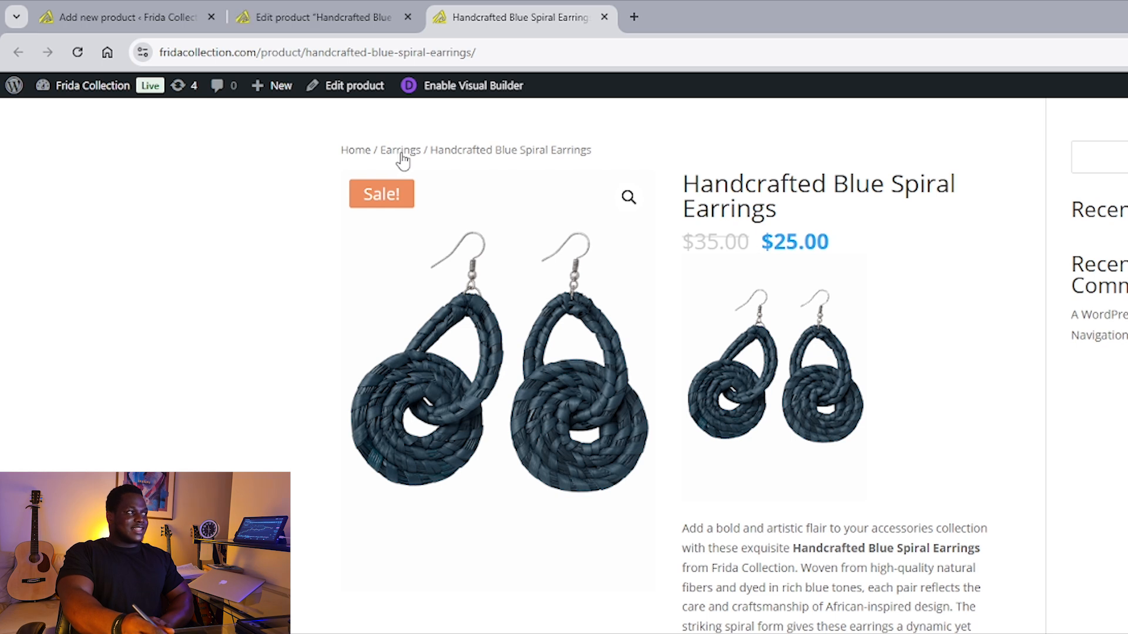
scroll(797, 492, down, 5)
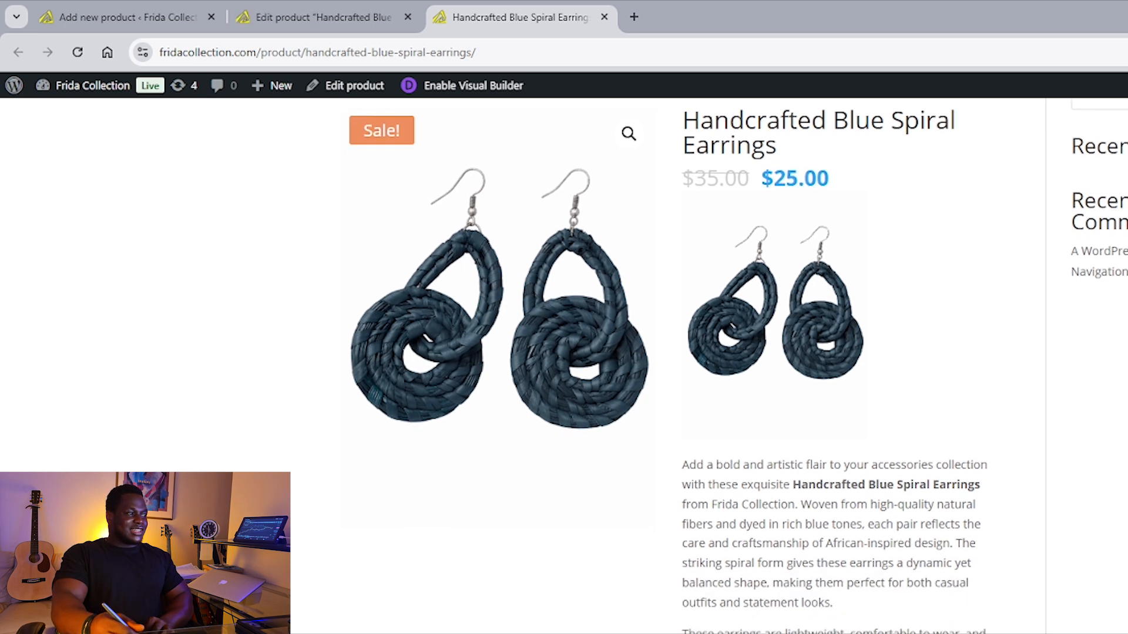
scroll(797, 492, down, 9)
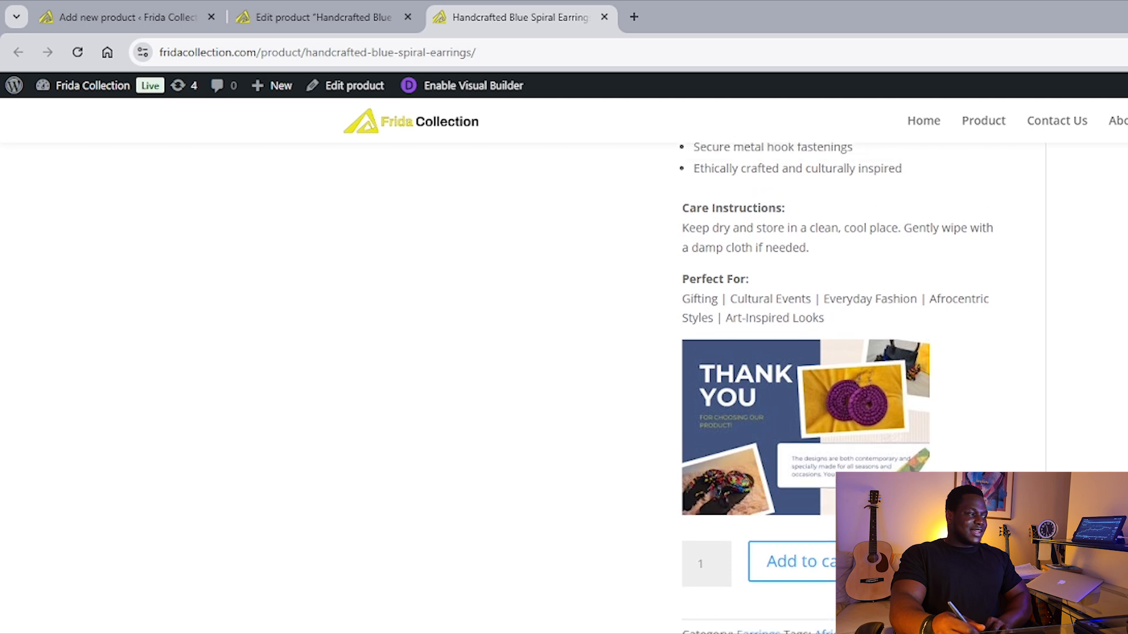
scroll(797, 493, down, 12)
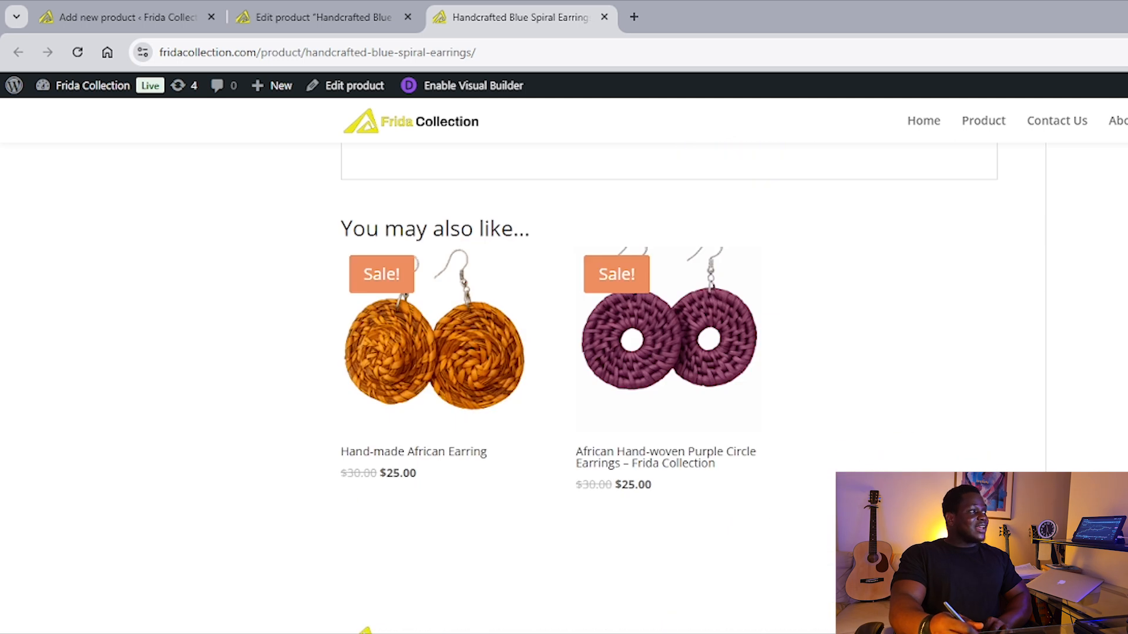
scroll(669, 340, up, 2)
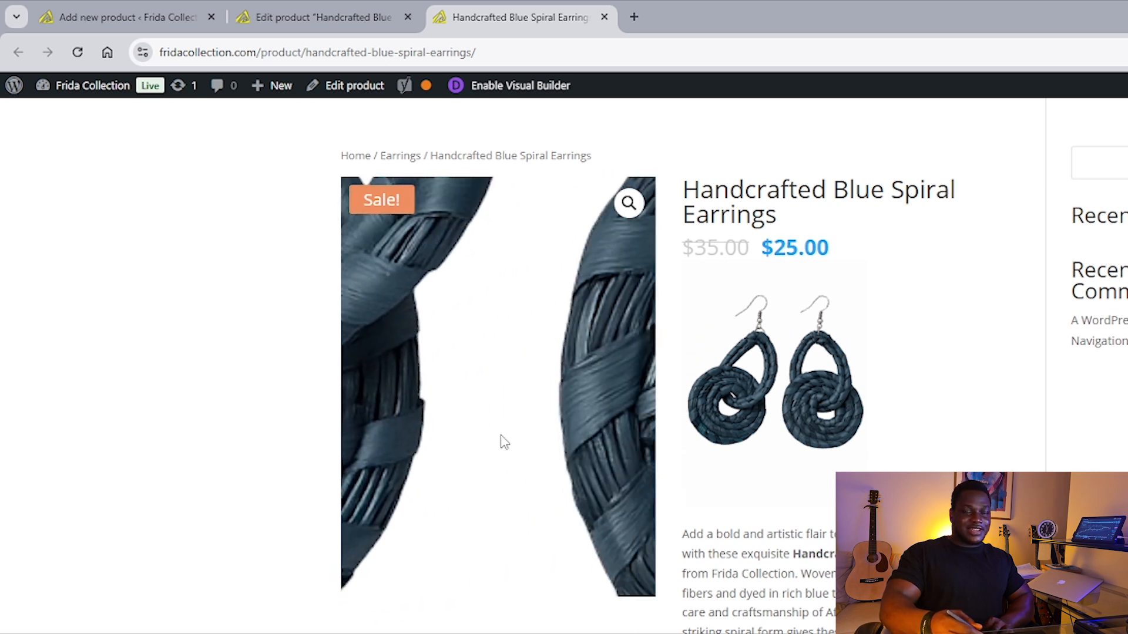
scroll(596, 445, down, 10)
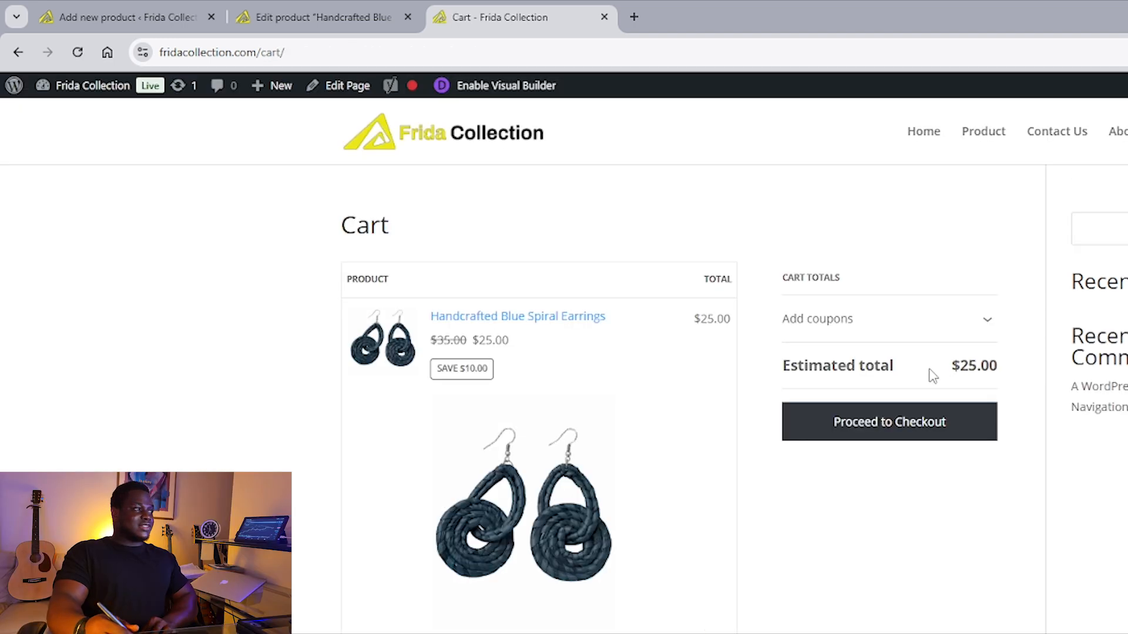
Reduce the earrings quantity in the cart from 3 to 1 for a $25.00 total.
scroll(864, 468, down, 1)
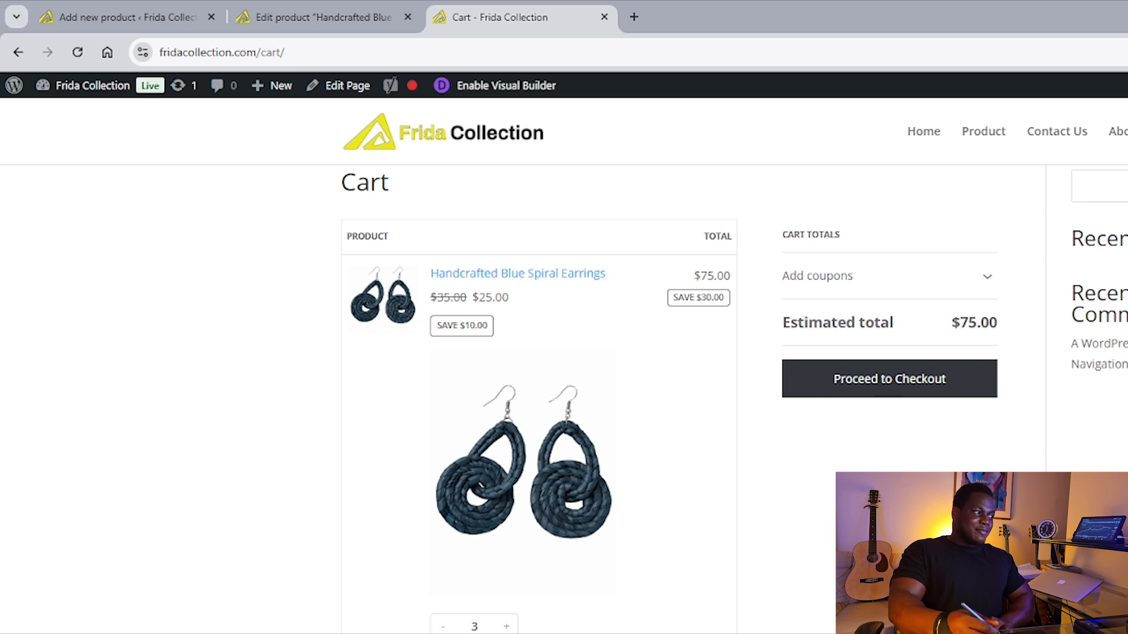
click(443, 627)
click(443, 627)
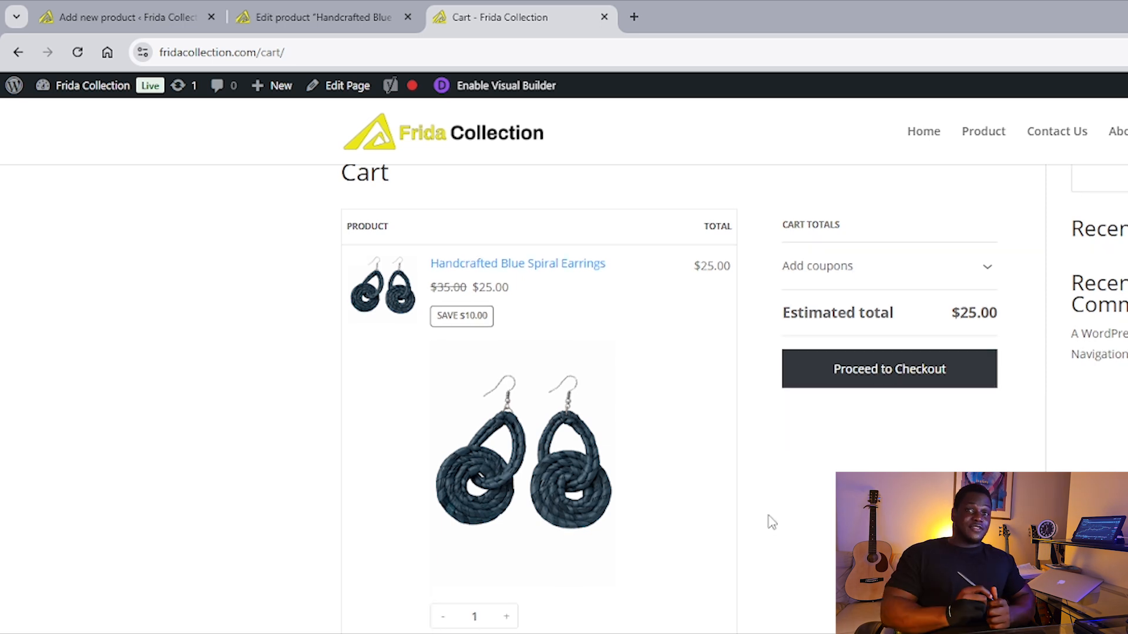